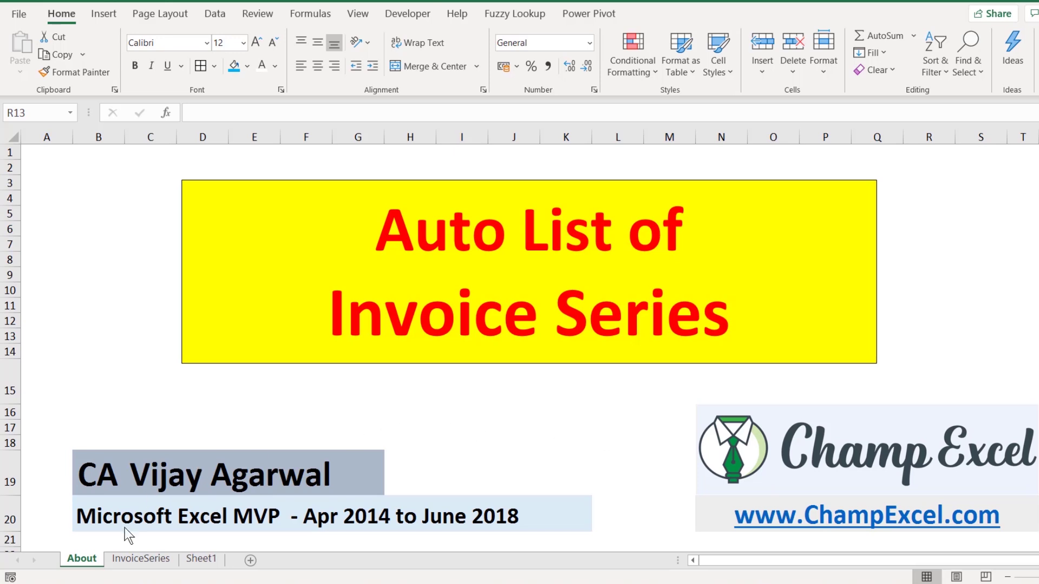
- On the InvoiceSeries sheet, enter 1 as the start number and 5 as the end number
left_click(141, 557)
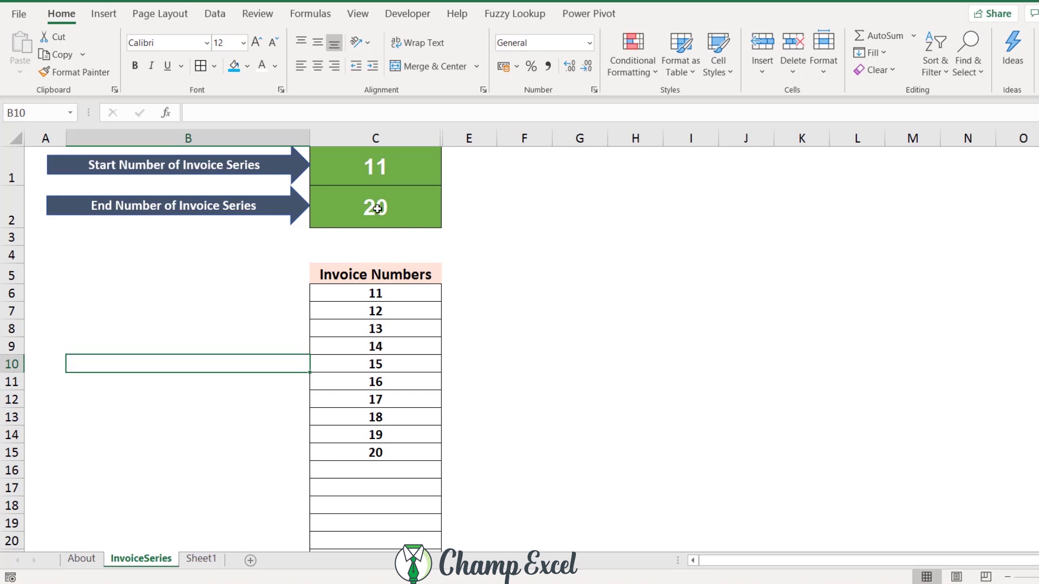
left_click(377, 162)
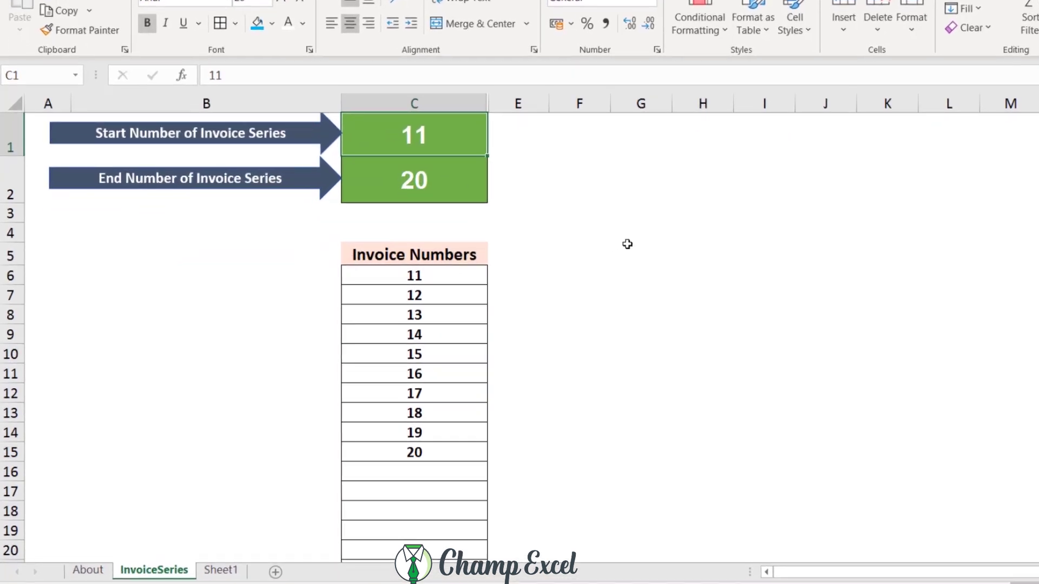
type("1")
key("Return")
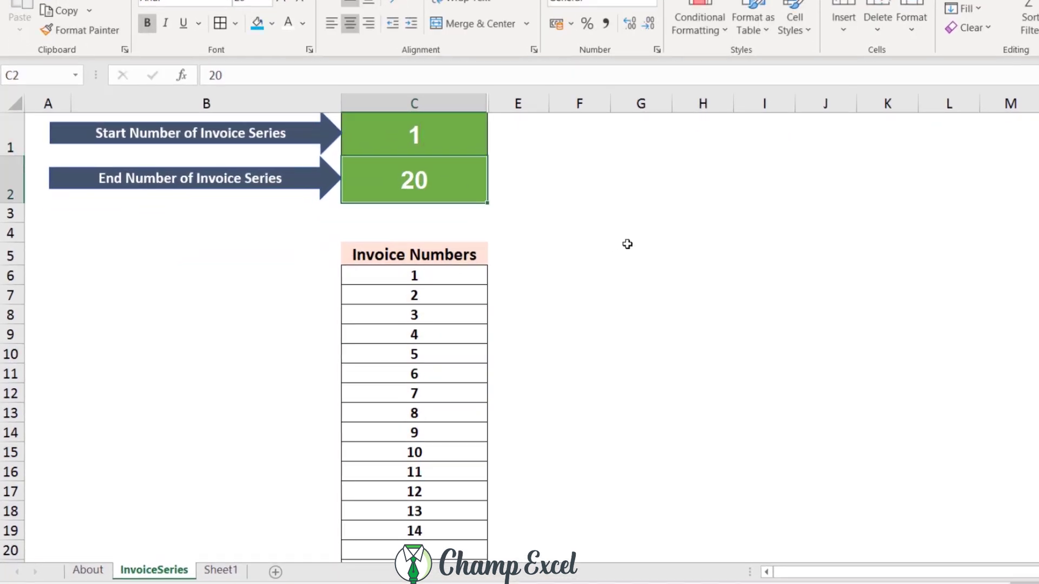
type("5")
key("Up")
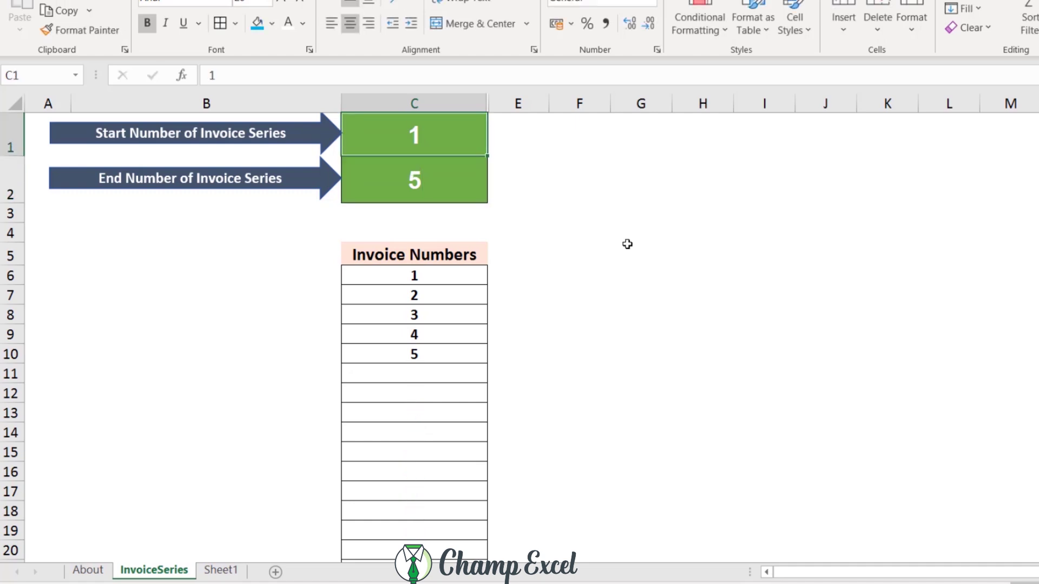
- Change the end number in C2 to 10
key("Down")
key("Up")
key("Down")
type("10")
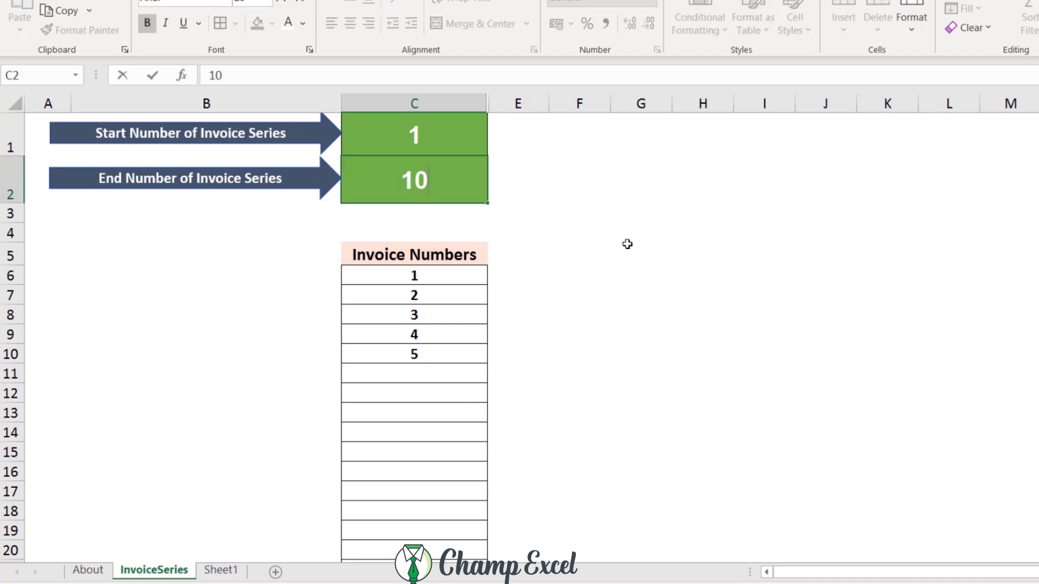
key("Return")
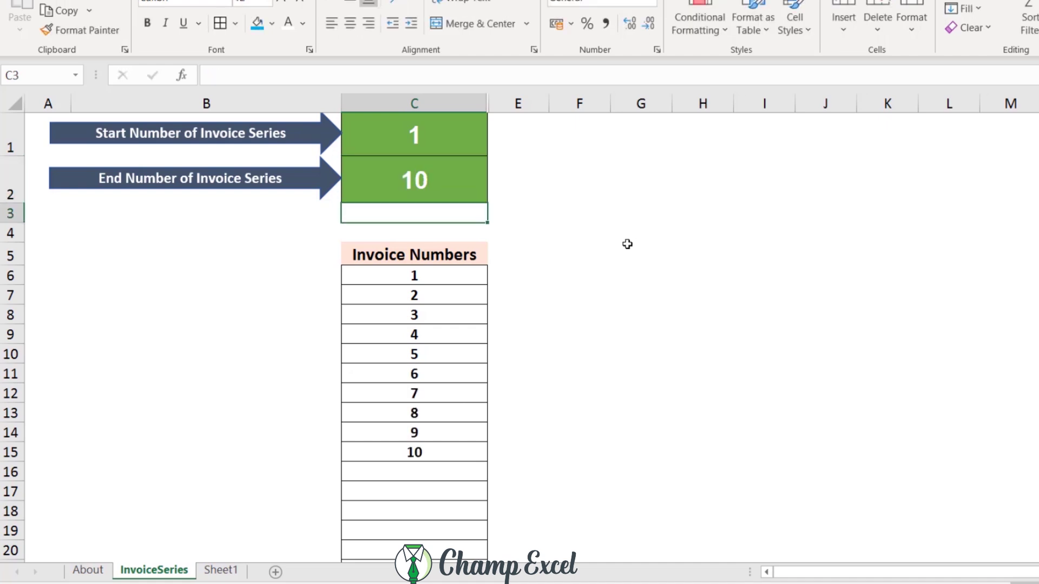
- Set the start to 5 and the end to 4, turning both inputs red
key("Up")
key("Up")
type("5")
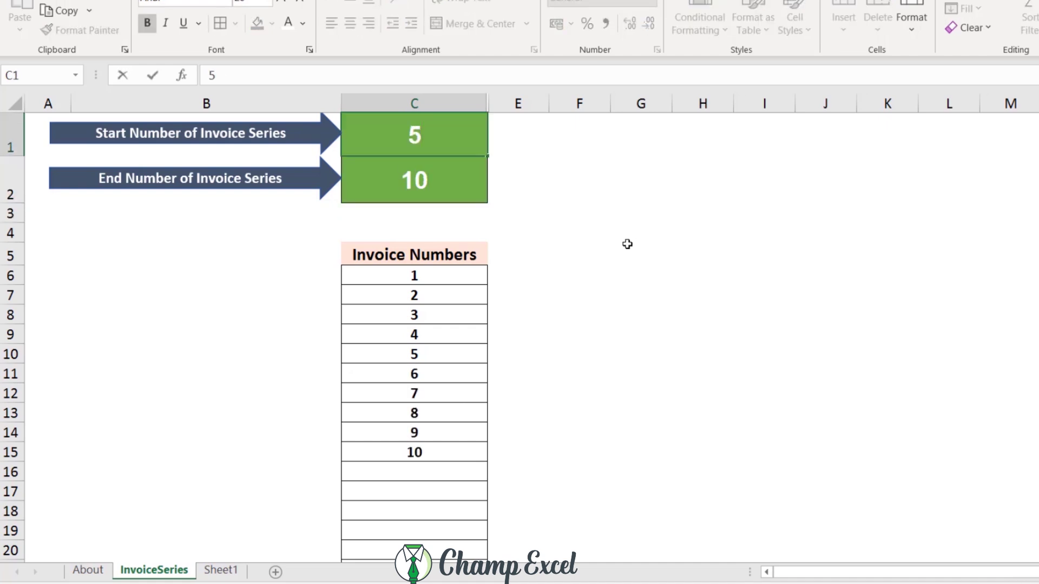
key("Return")
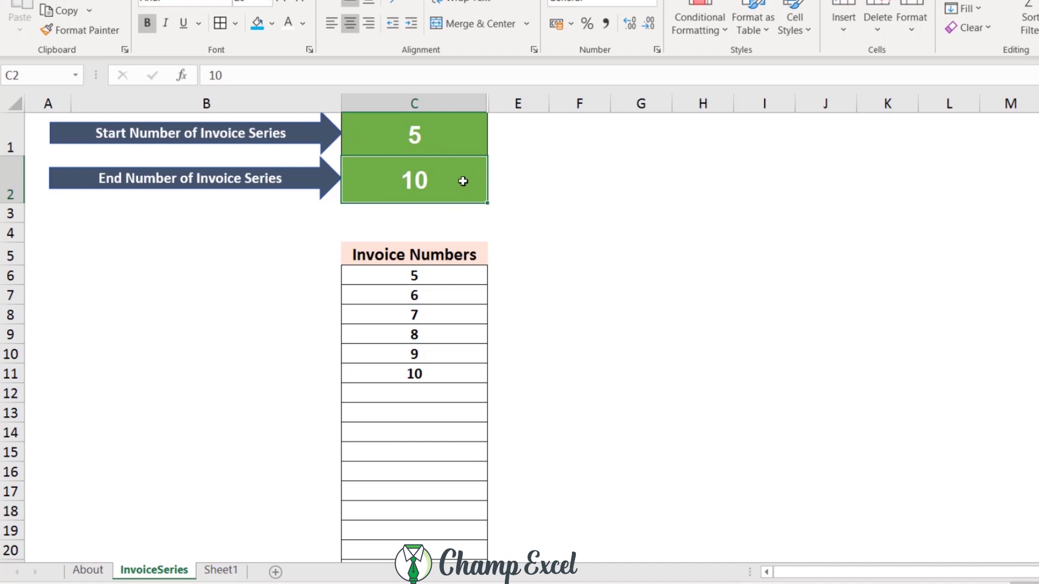
type("4")
key("Return")
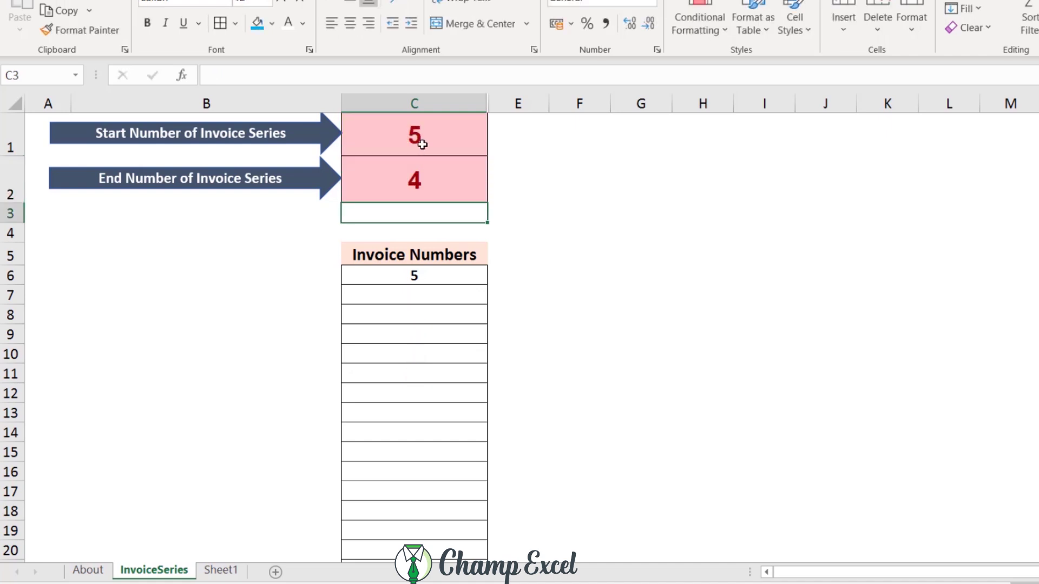
- Review the start and end inputs in C1:C2 and the invoice formula in C6
left_click_drag(421, 143, 420, 179)
left_click(419, 171)
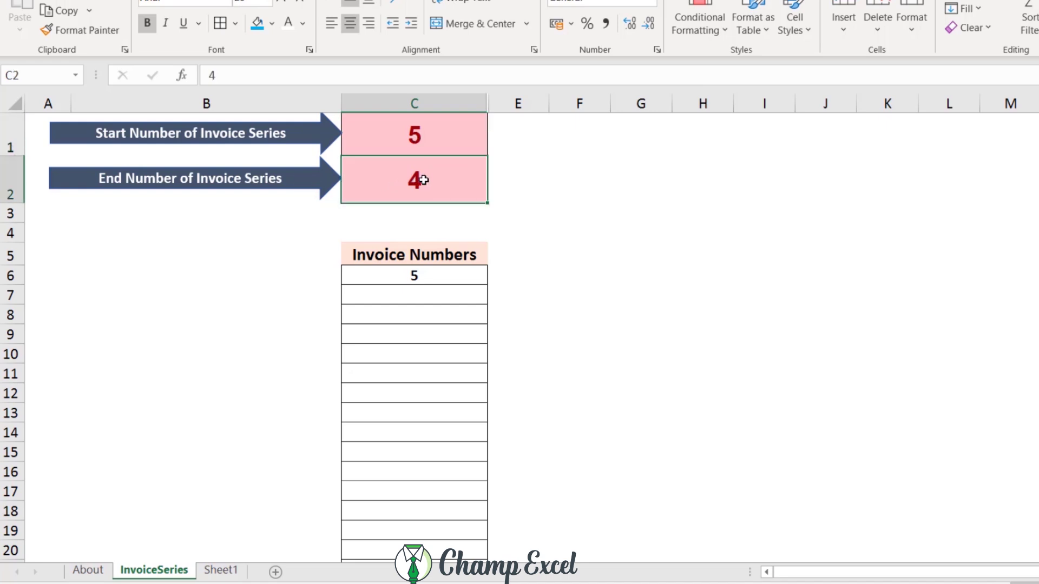
left_click(415, 274)
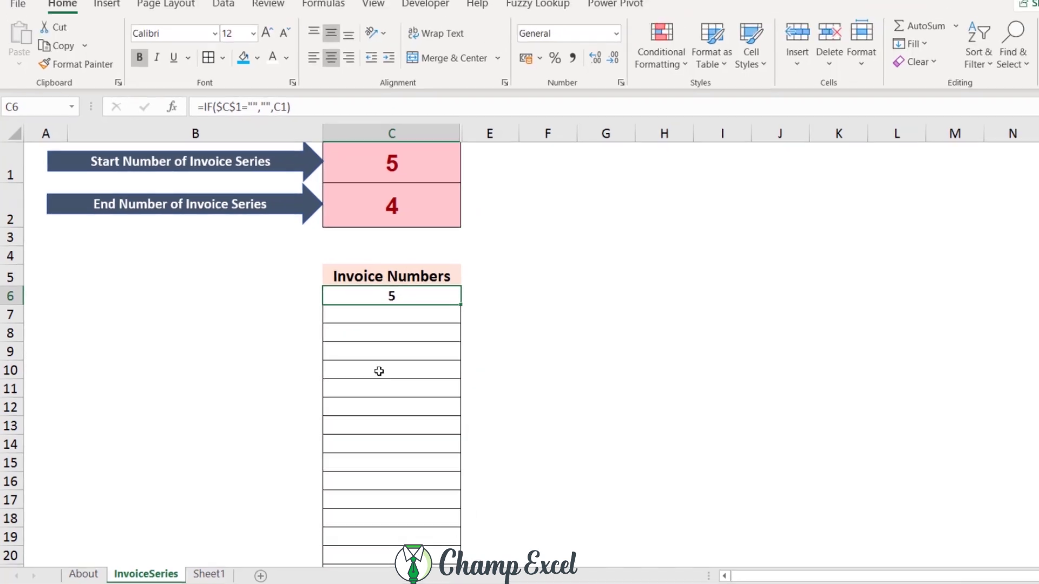
- Change the end number to 14 so both inputs turn green and 5 to 14 are listed
left_click(409, 208)
type("14")
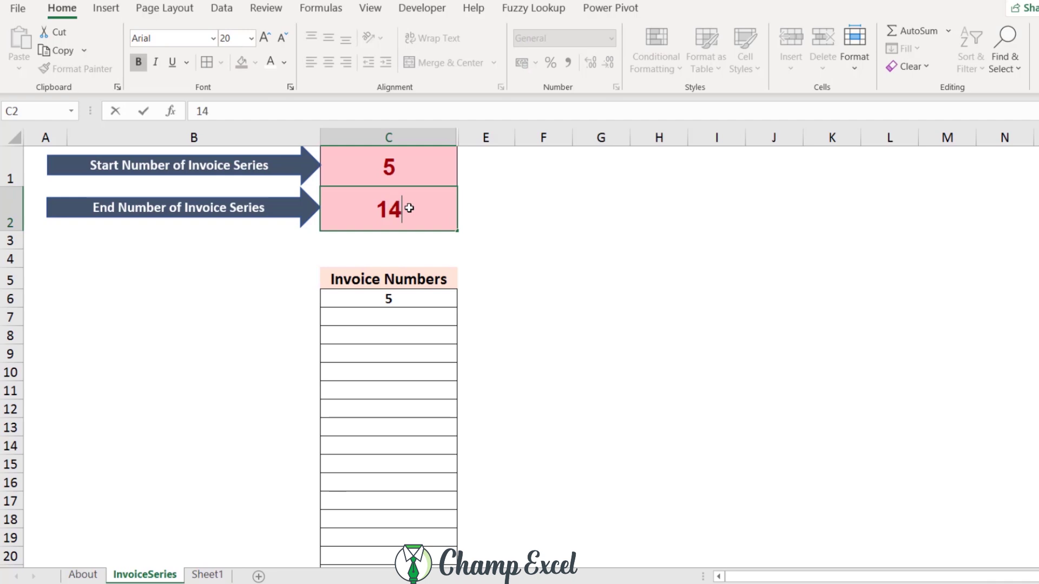
key("Return")
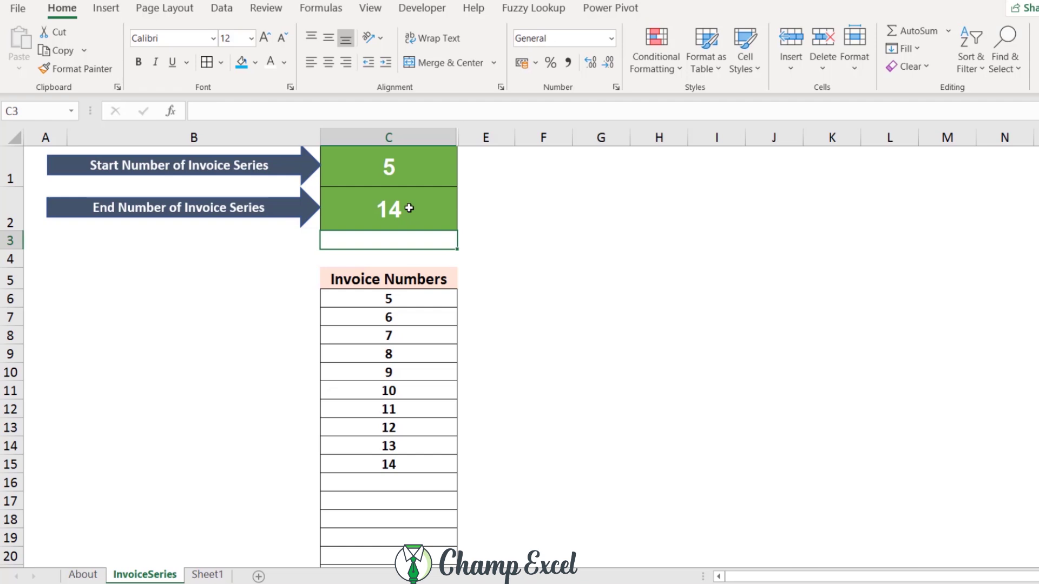
left_click(404, 164)
left_click(403, 209)
left_click(411, 170)
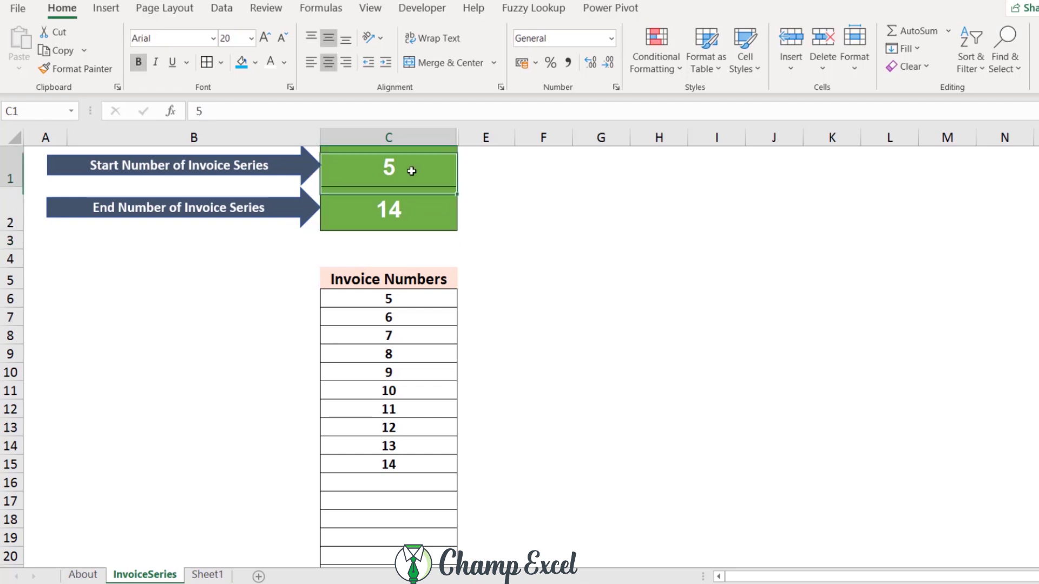
left_click(411, 203)
left_click(410, 174)
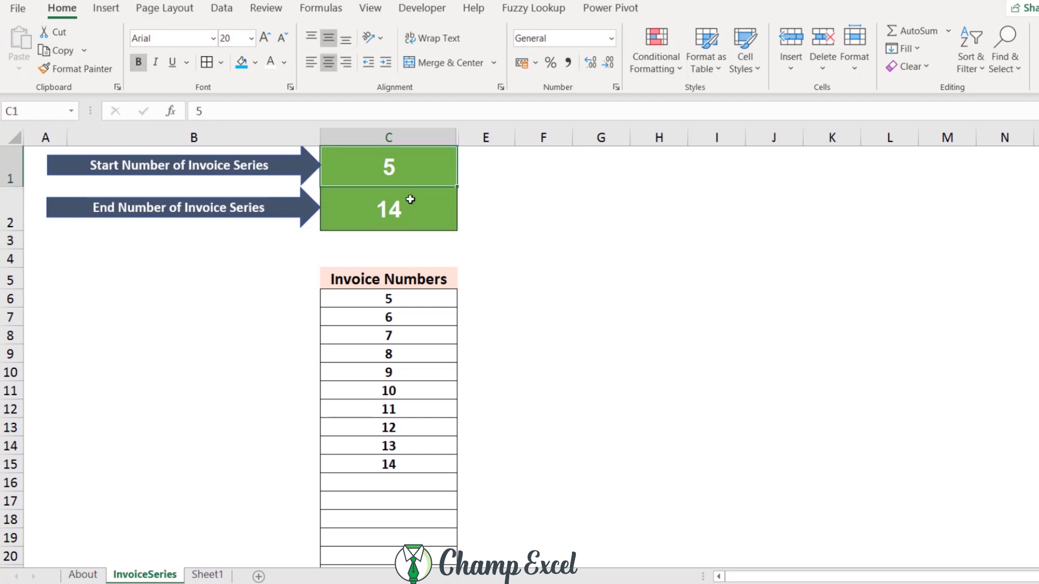
left_click(411, 200)
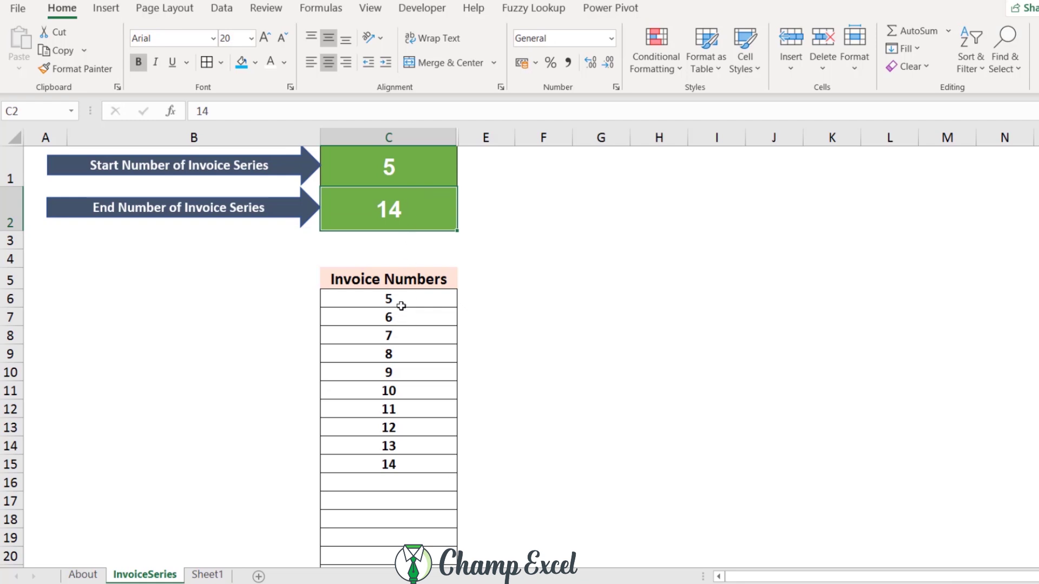
- Clear All on column C, then undo it
left_click(416, 138)
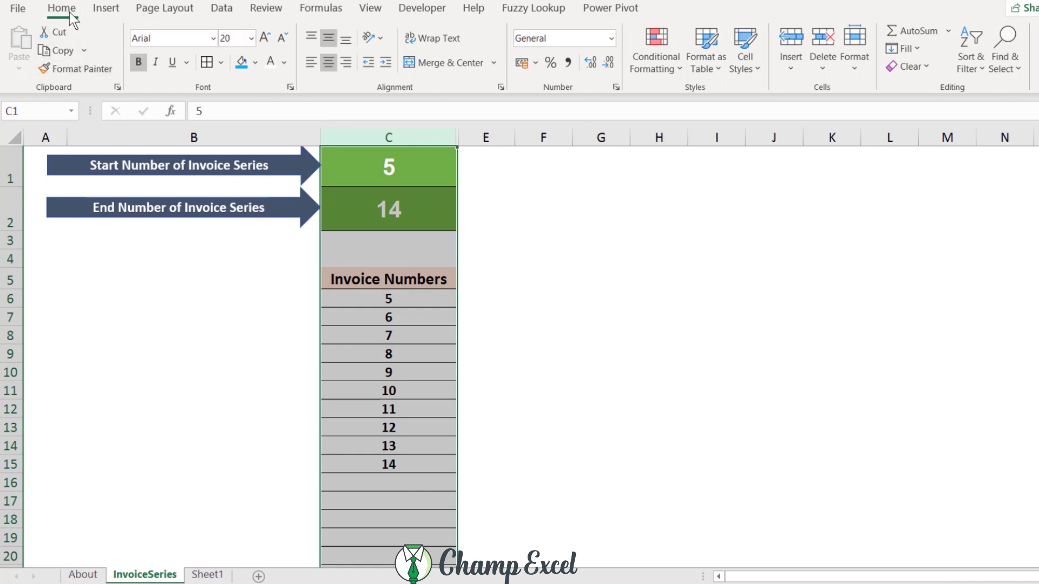
left_click(928, 67)
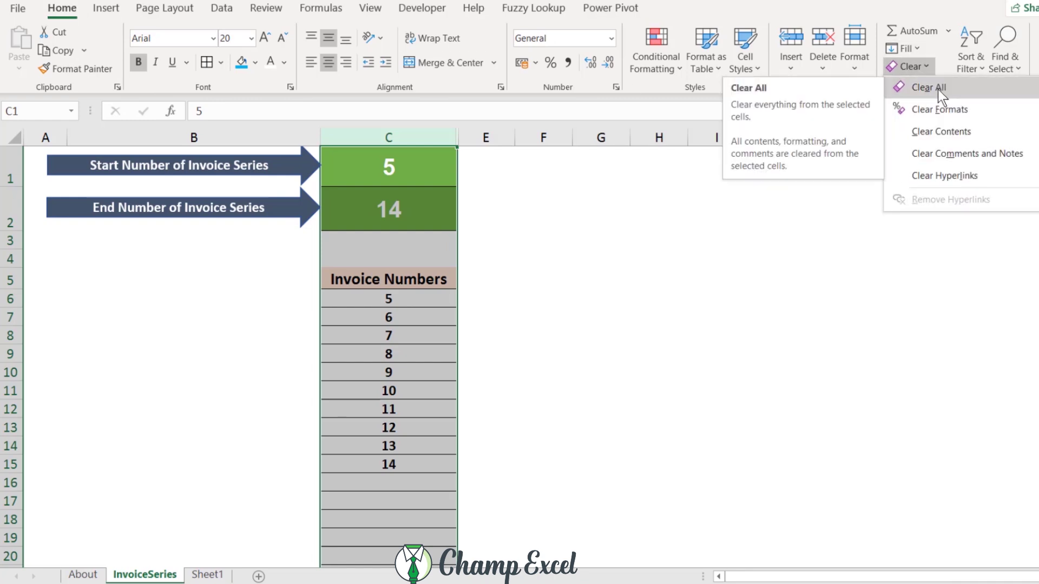
left_click(937, 90)
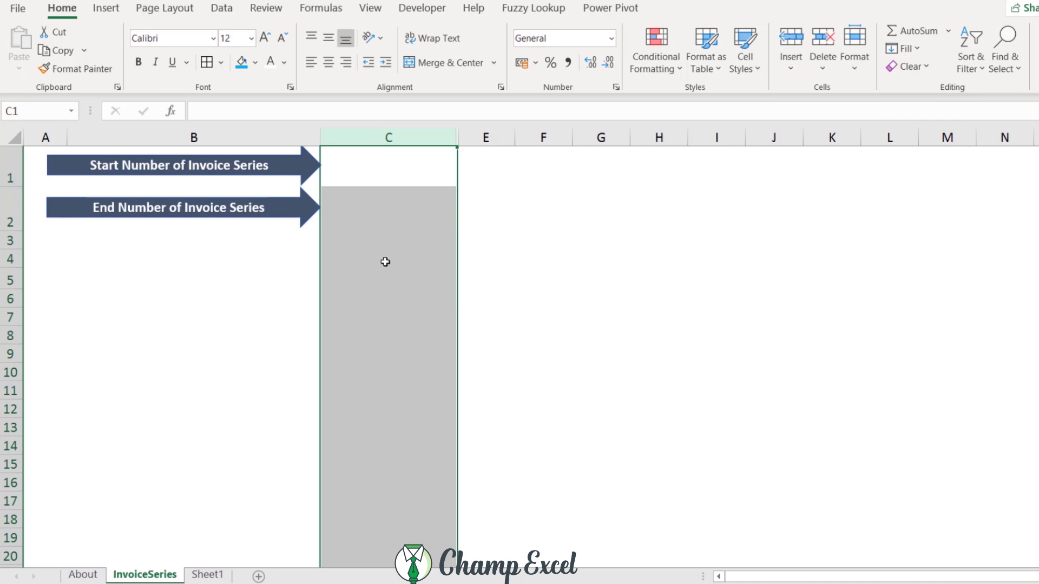
key("ctrl+z")
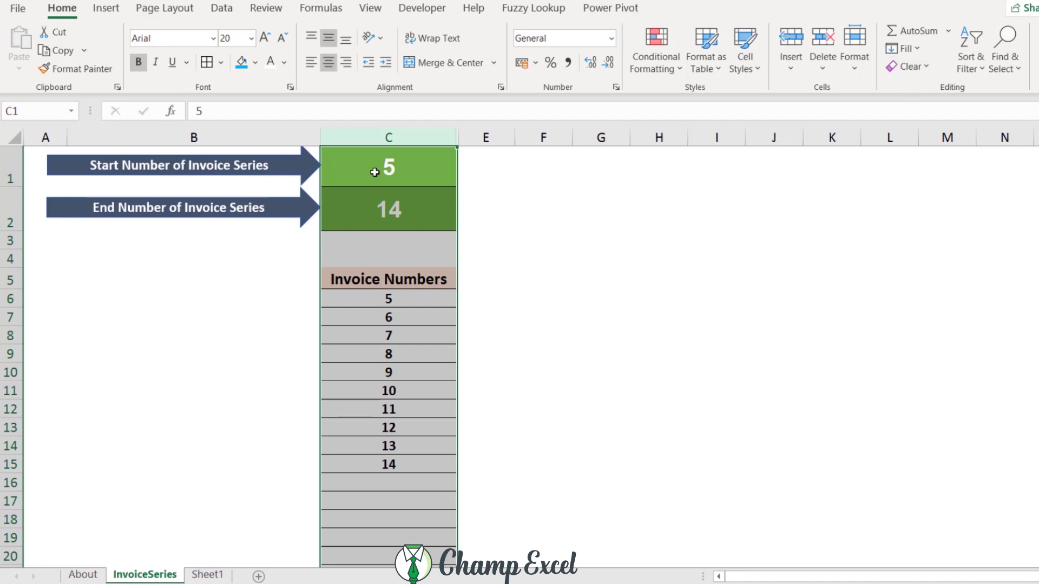
- Clear all values and formatting from the start and end inputs C1:C2
left_click_drag(379, 167, 382, 209)
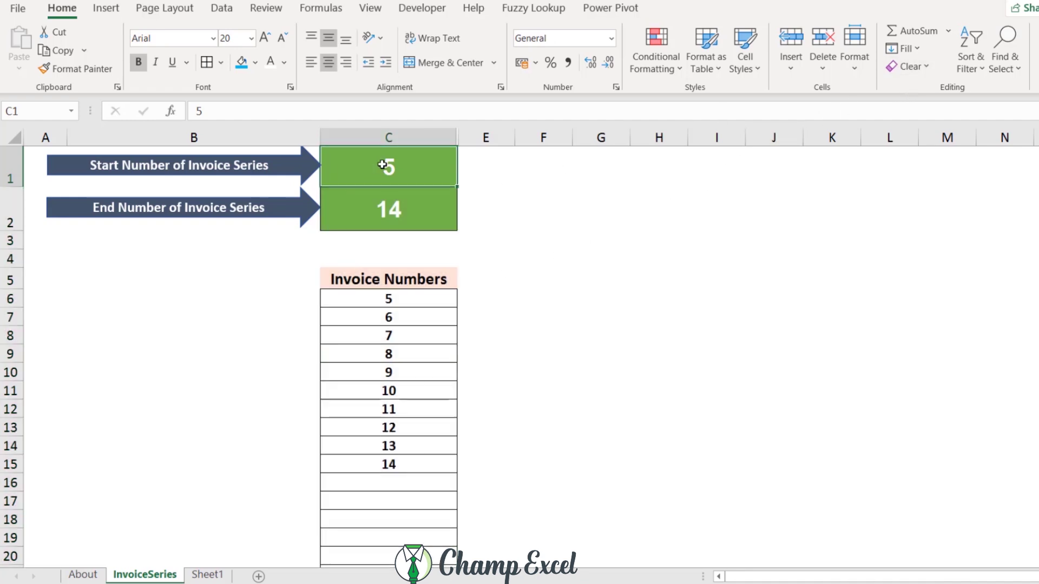
left_click(923, 65)
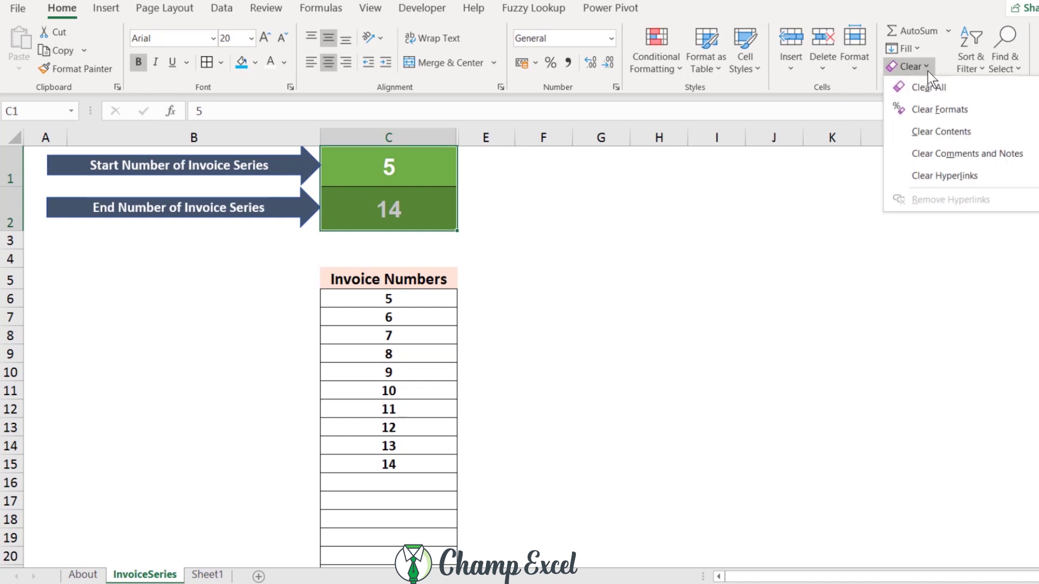
left_click(926, 81)
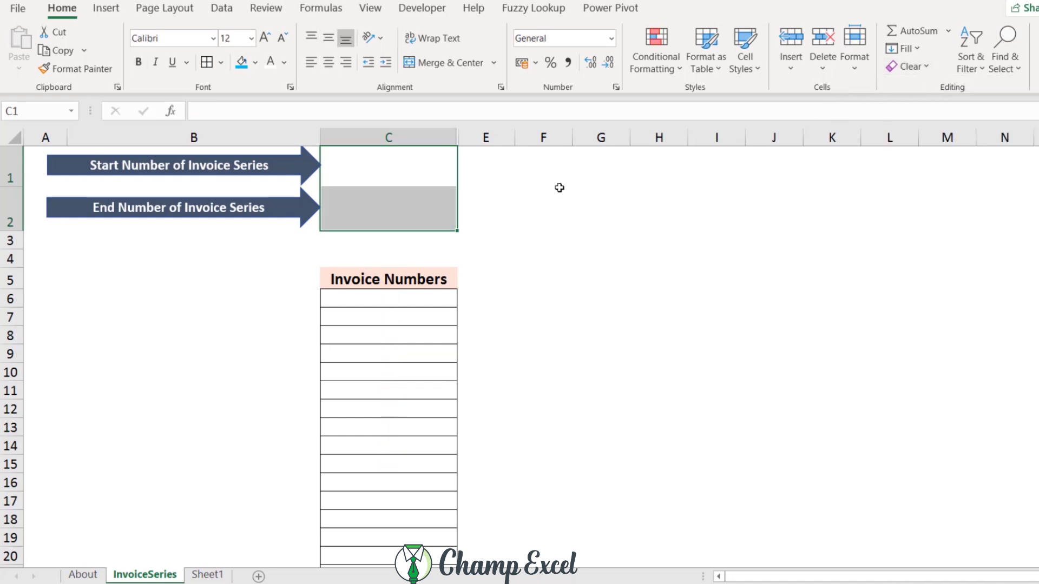
- Clear the contents of the invoice formulas in C6:C74, keeping their formatting
left_click(390, 297)
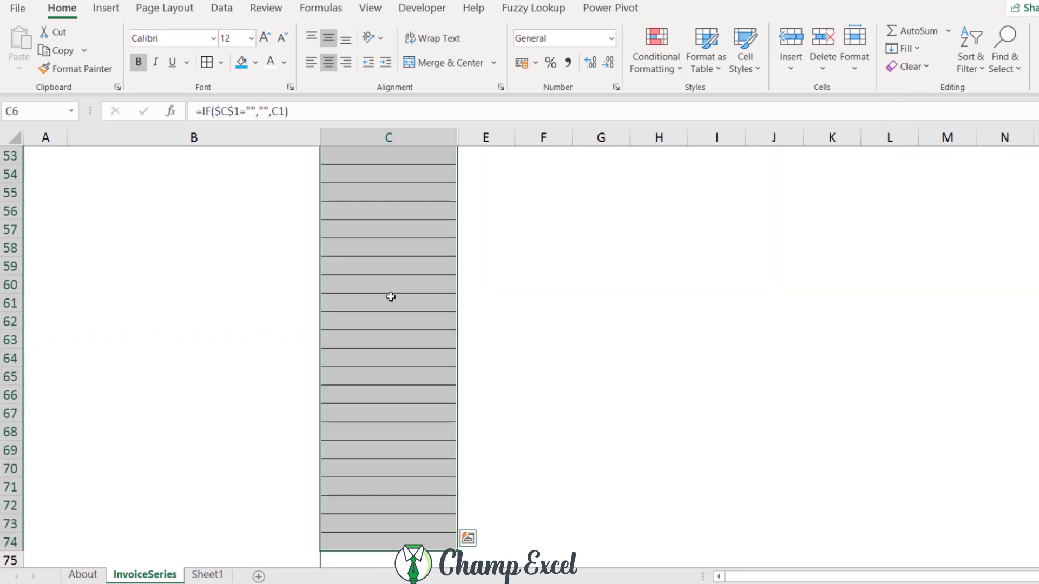
left_click(918, 67)
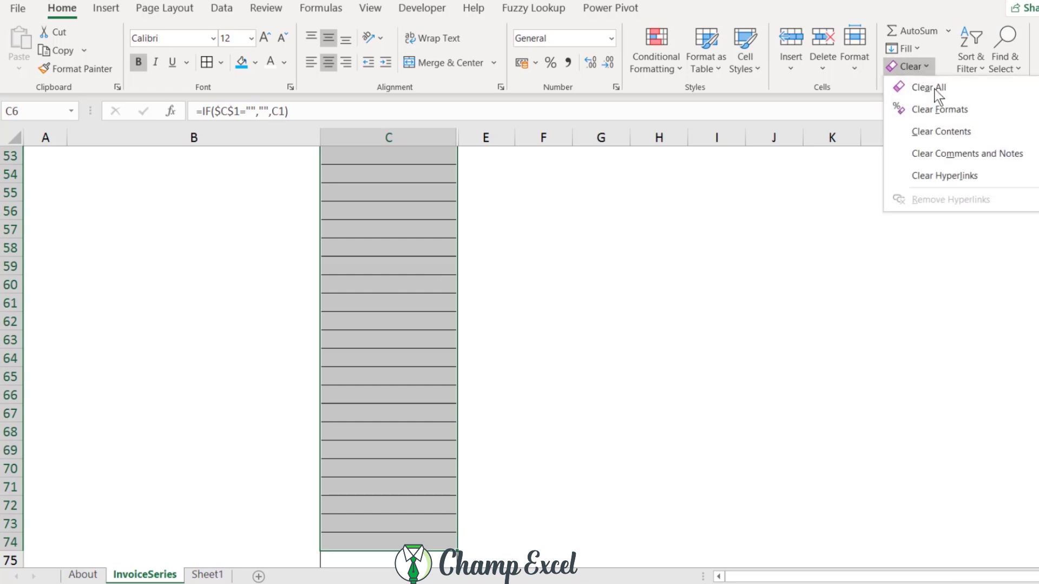
left_click(942, 132)
scroll(390, 325, "up", 15)
left_click(411, 333)
- Enter 11 as the start number in C1 and 20 as the end number in C2
left_click(403, 298)
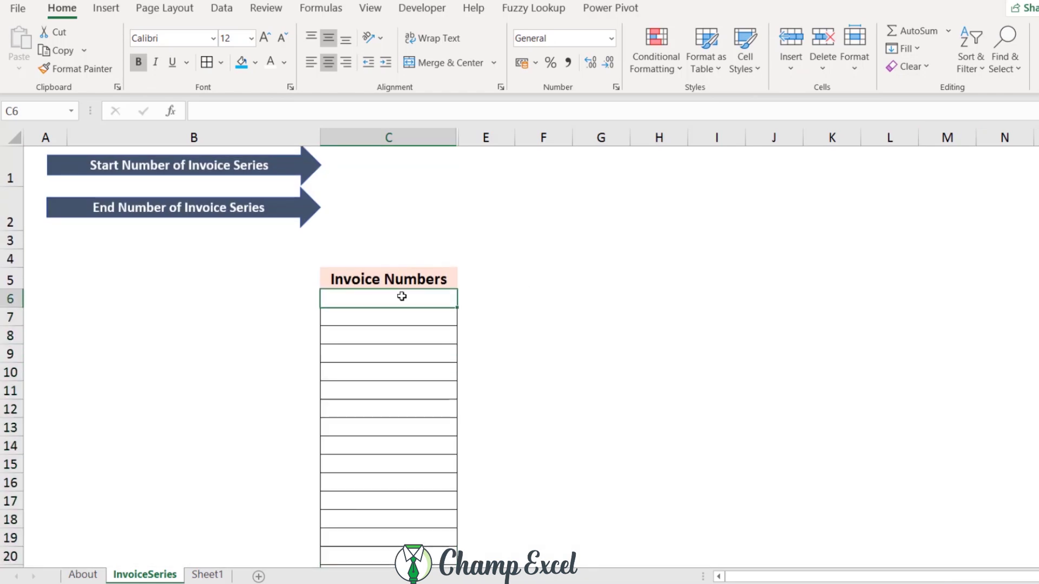
left_click(399, 250)
left_click(390, 208)
left_click(390, 175)
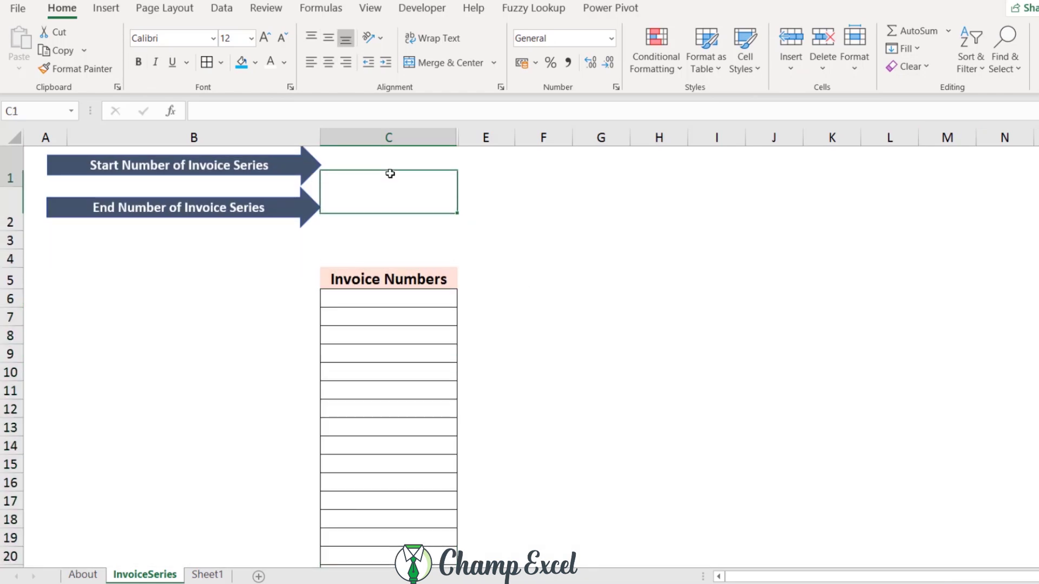
left_click(383, 209)
left_click(385, 167)
left_click(390, 196)
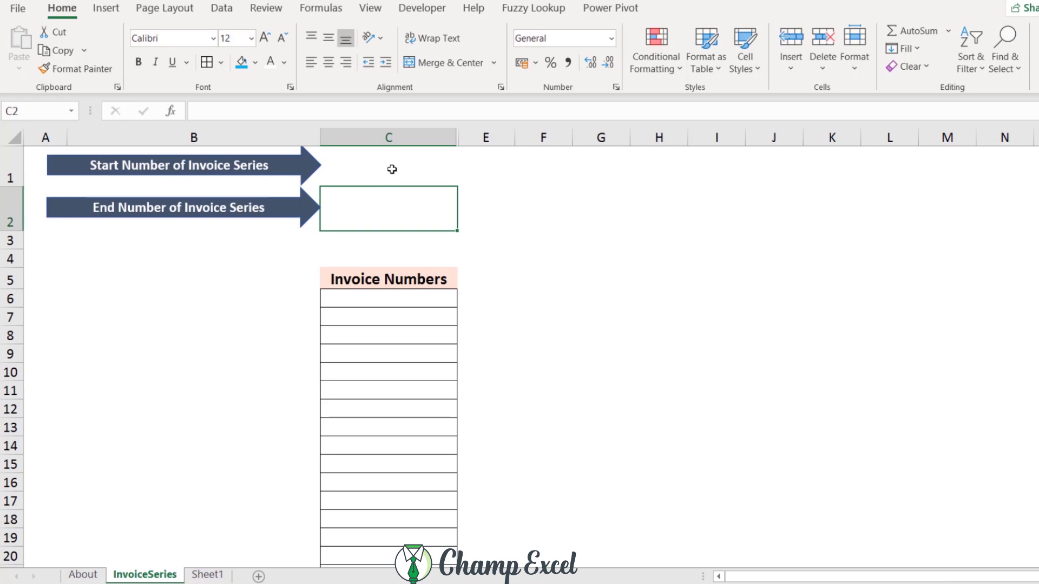
left_click(392, 169)
left_click(399, 210)
left_click(399, 172)
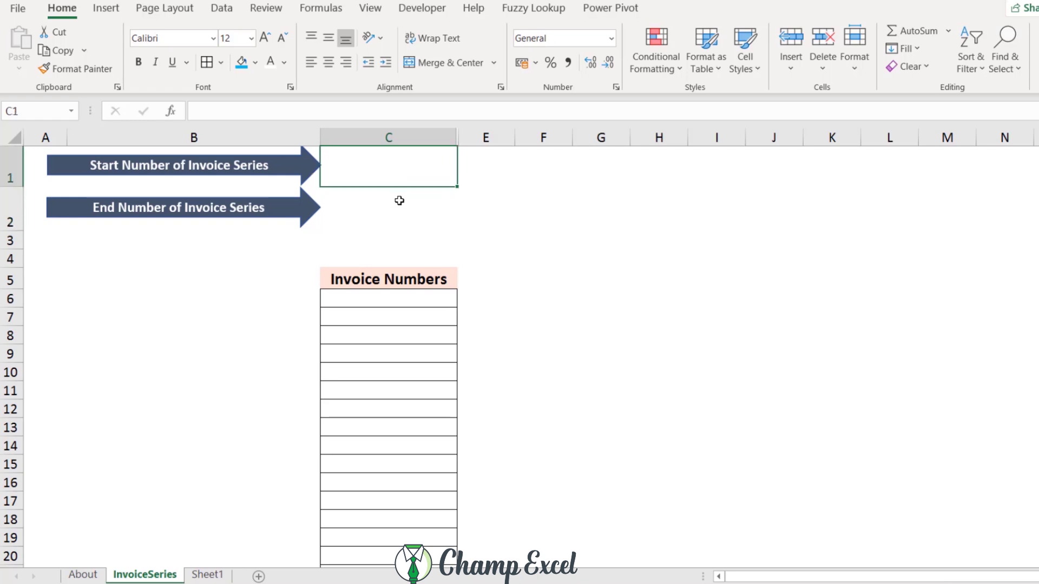
left_click(398, 200)
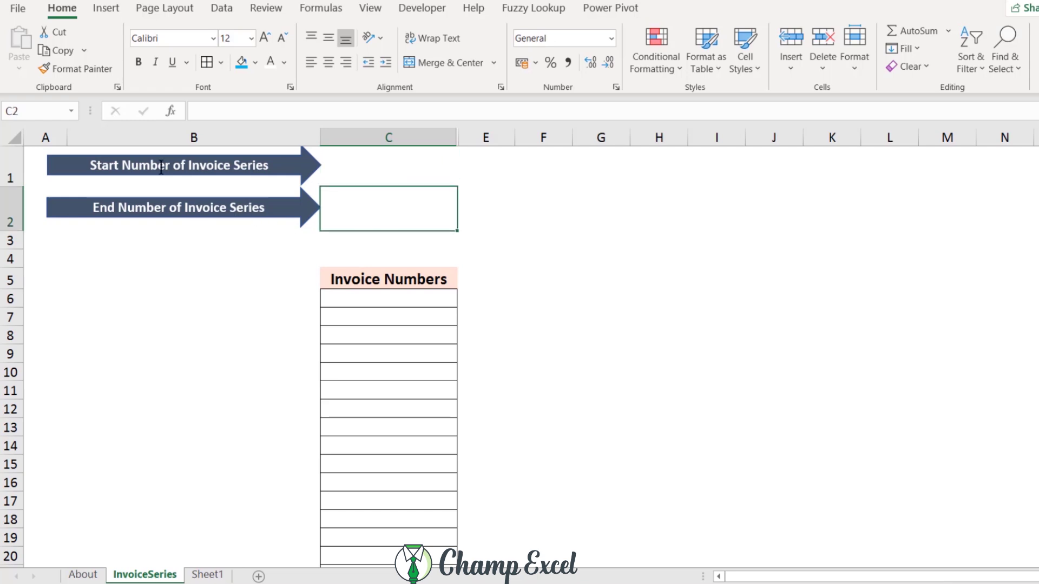
left_click(418, 167)
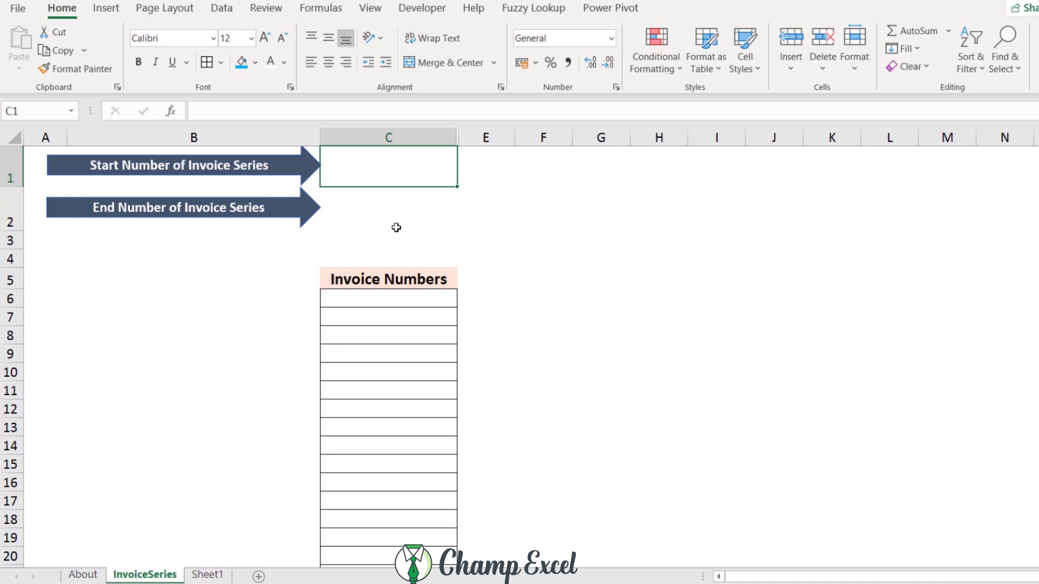
type("1")
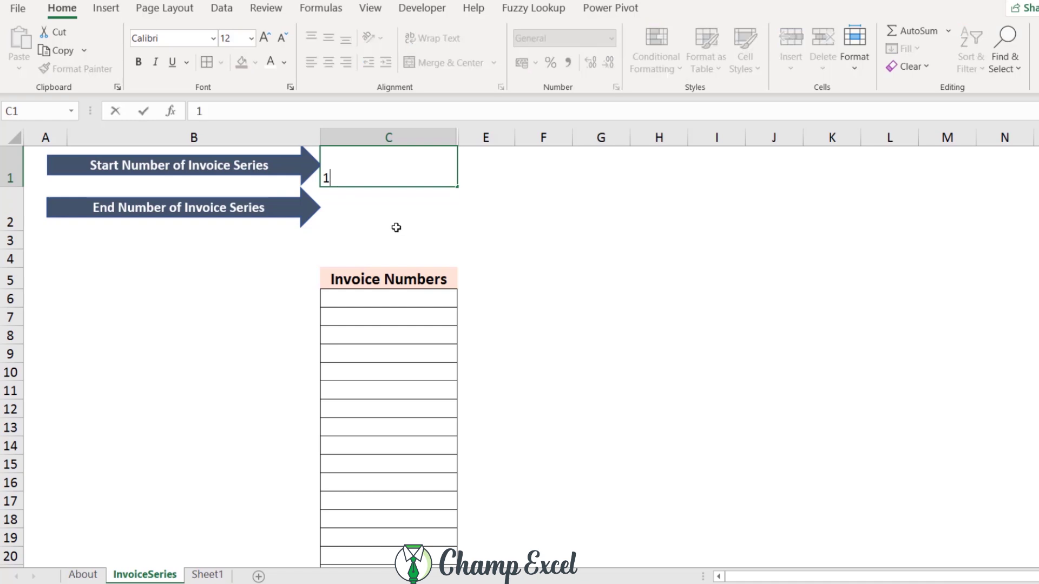
type("1")
key("Return")
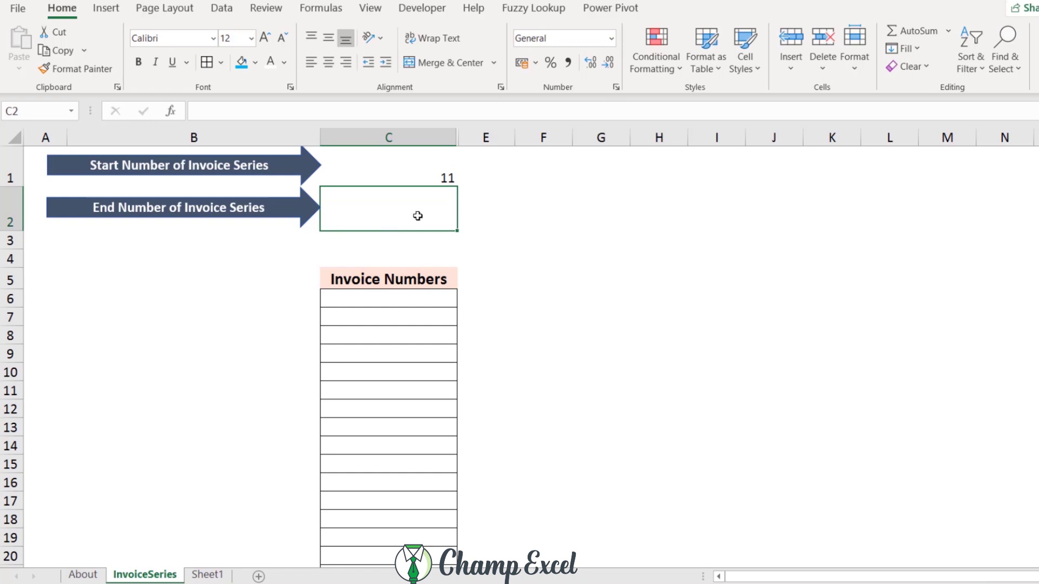
type("20")
key("Return")
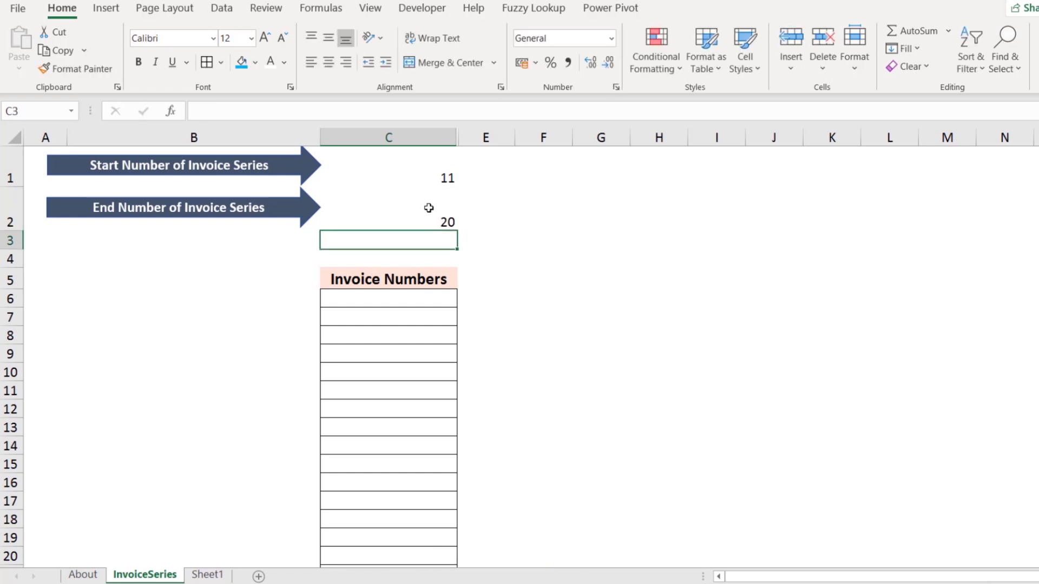
- Make C1:C2 bold at font size 18, centred horizontally and vertically
left_click_drag(447, 176, 441, 202)
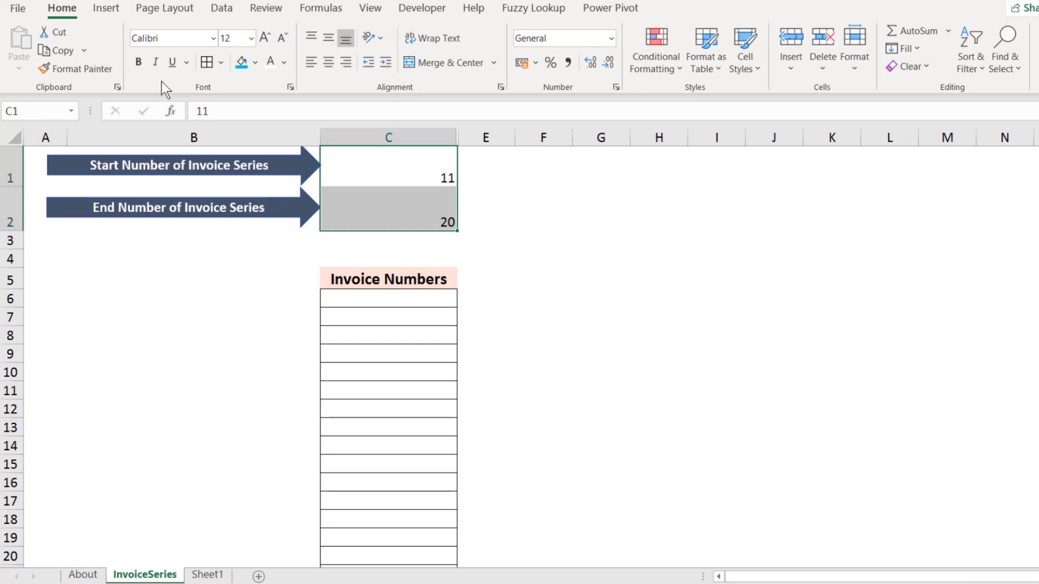
left_click(141, 64)
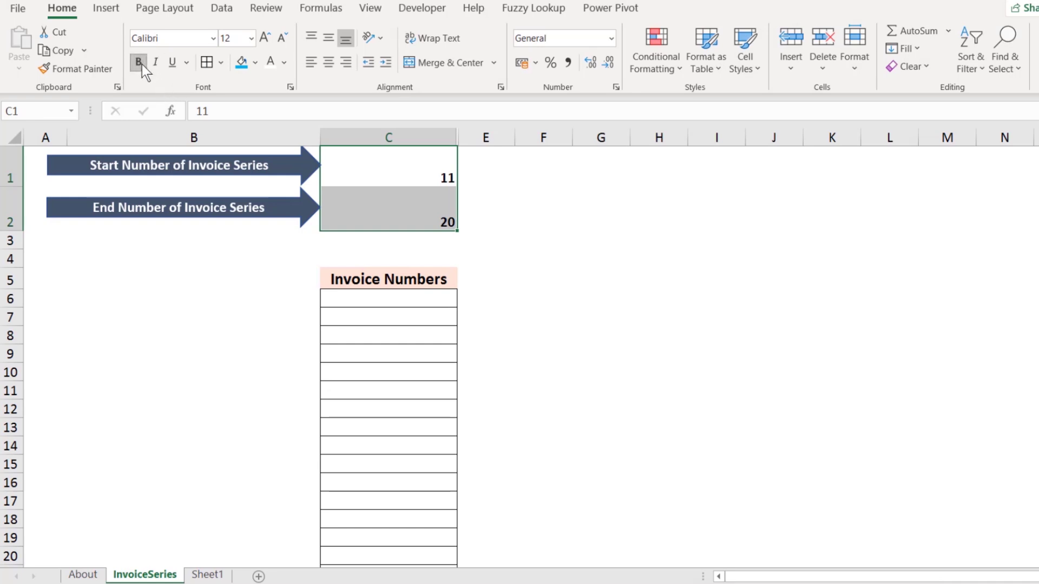
left_click(260, 42)
left_click(261, 41)
left_click(260, 41)
left_click(328, 63)
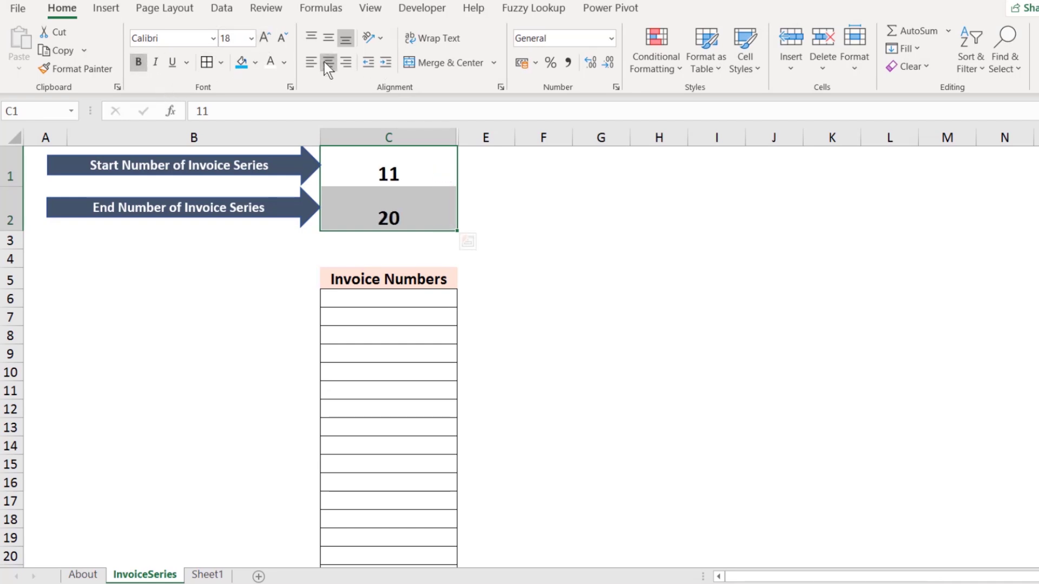
left_click(327, 41)
- Give the start and end cells All Borders
left_click(417, 196)
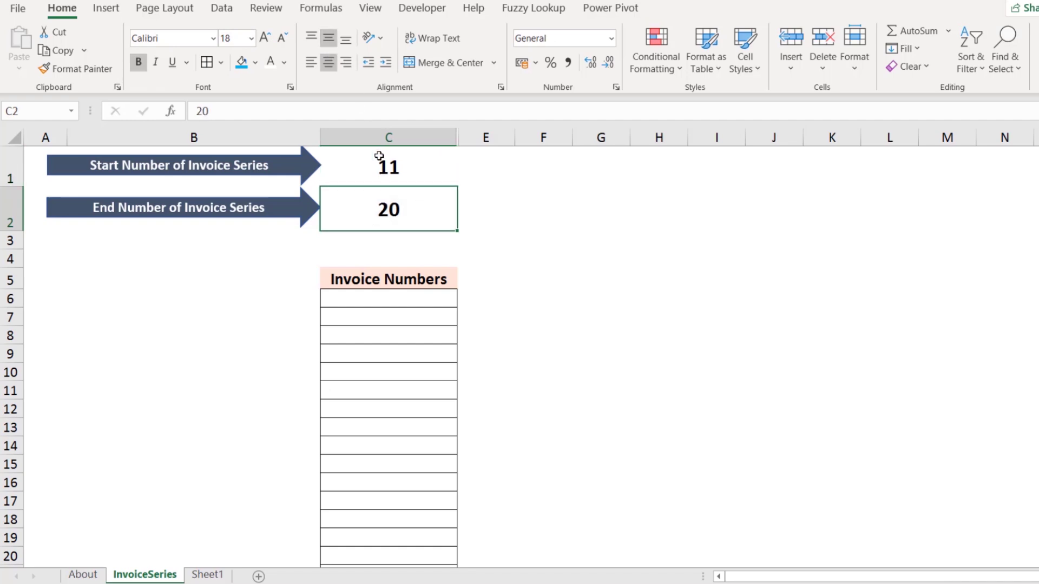
left_click_drag(383, 157, 386, 201)
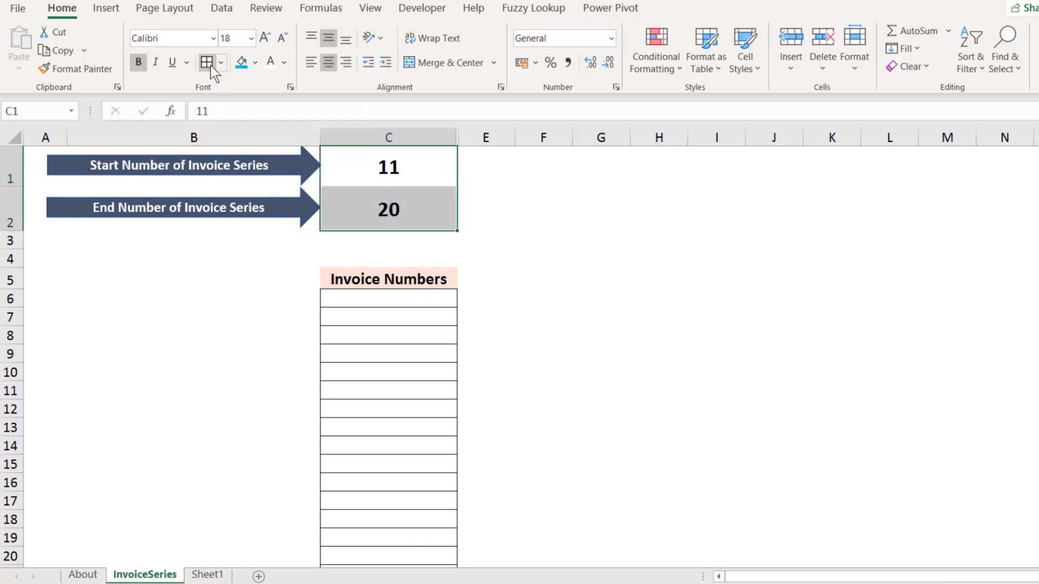
key("ctrl+1")
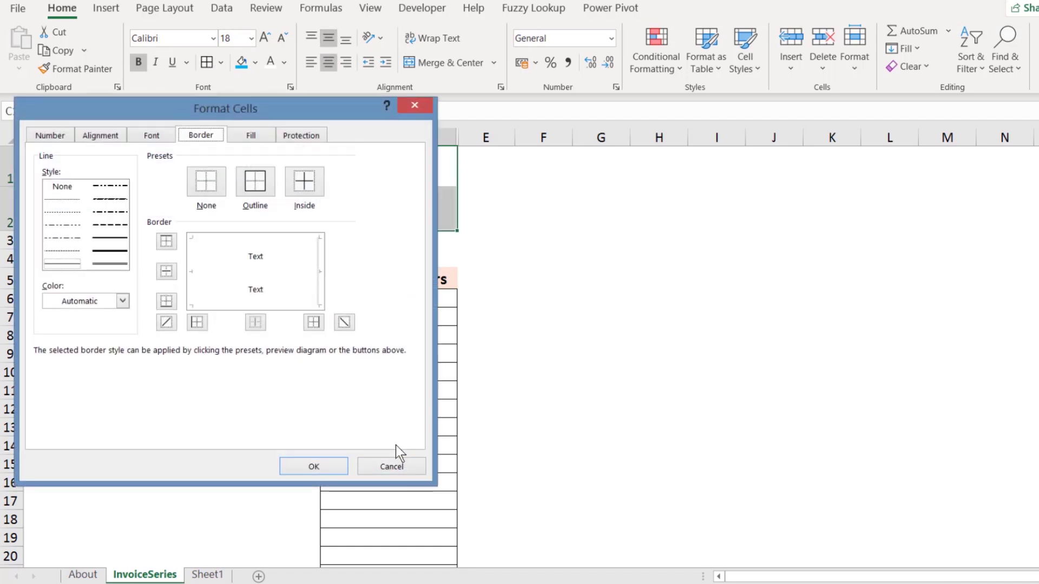
left_click(396, 466)
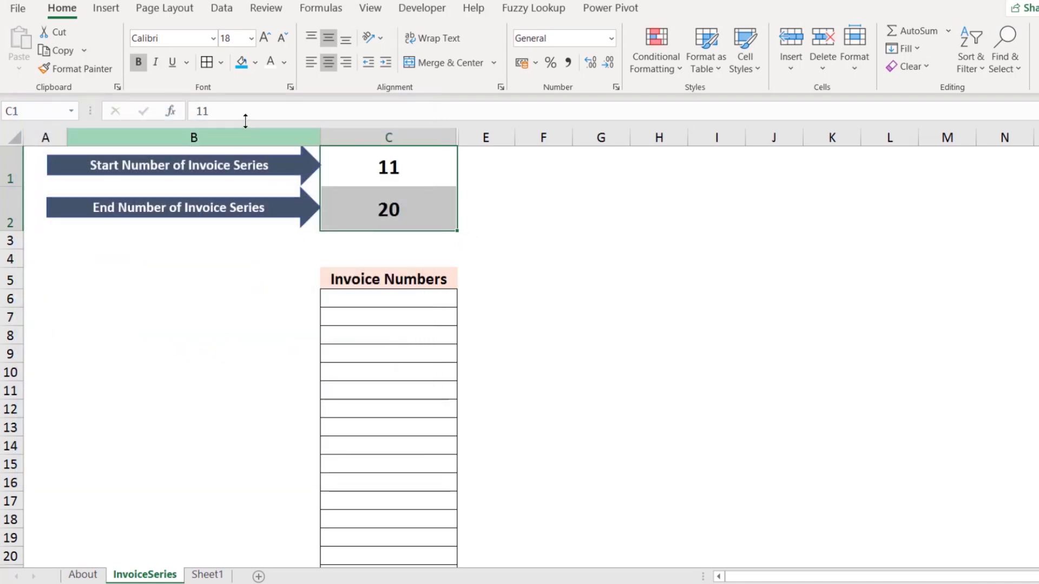
left_click(221, 63)
left_click(219, 219)
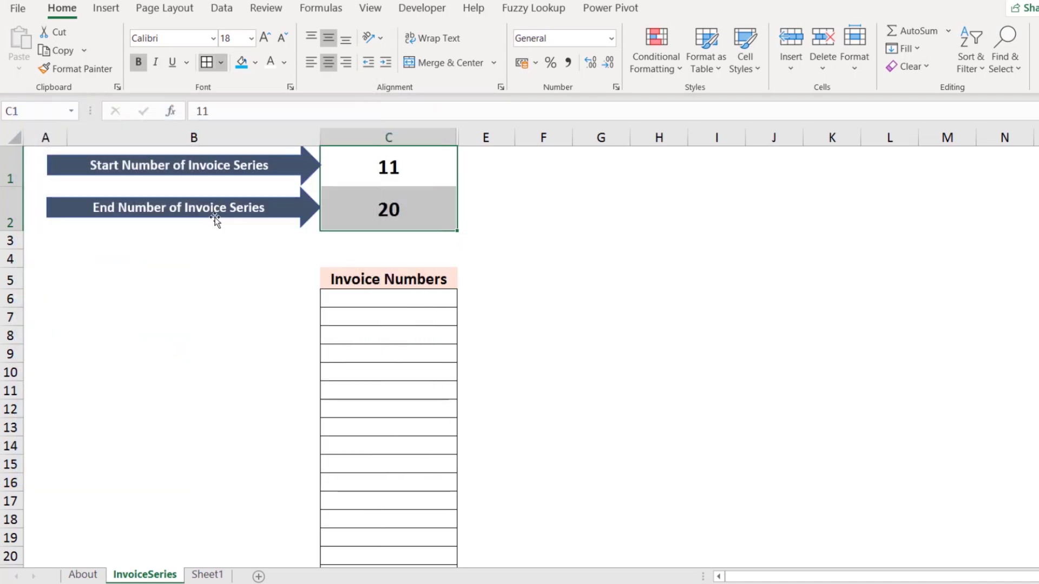
- Fill the start and end number cells light green
left_click(387, 208)
left_click(399, 177)
left_click_drag(402, 208, 329, 197)
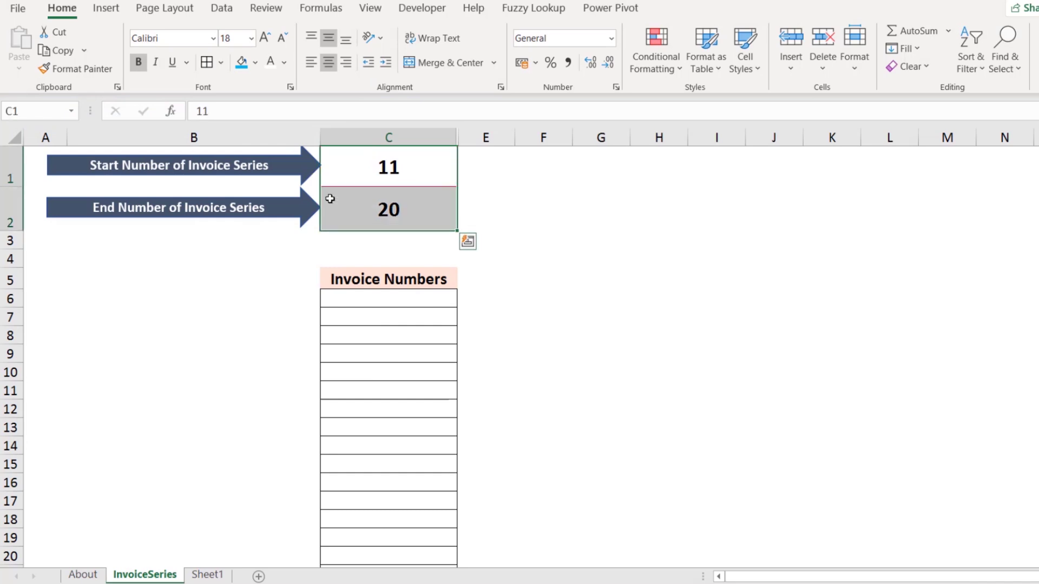
left_click(255, 63)
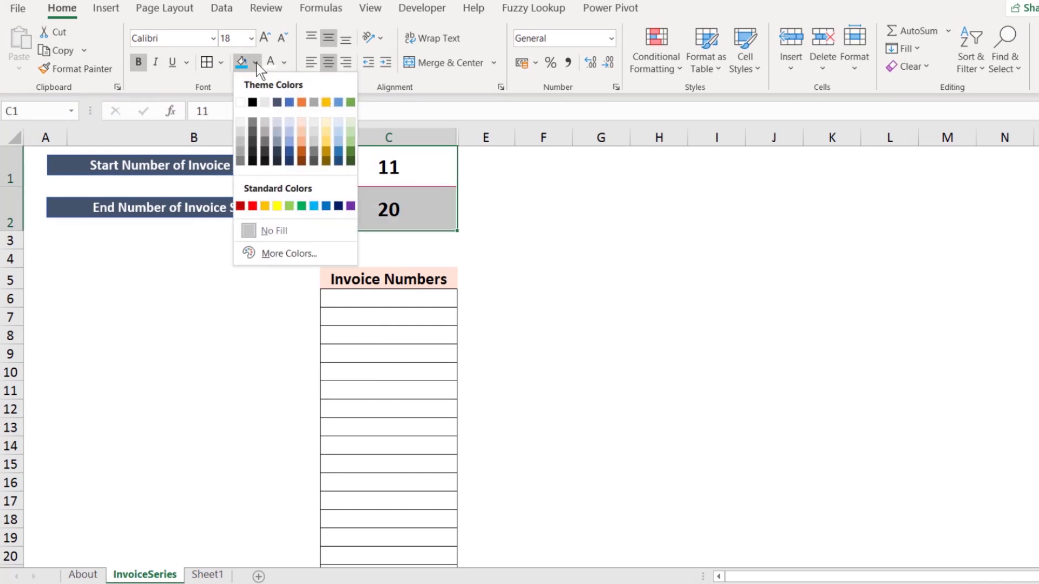
left_click(291, 206)
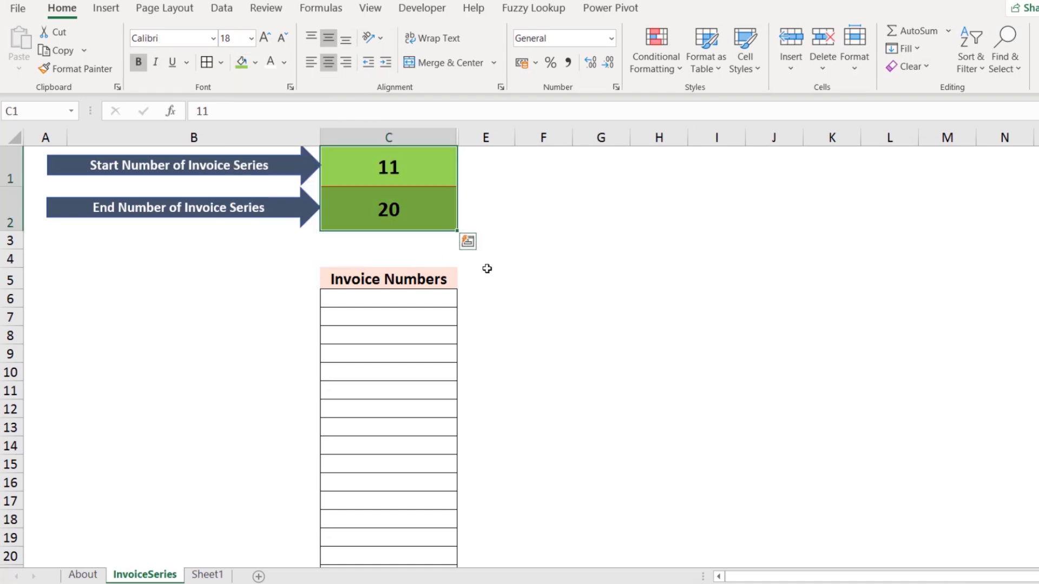
left_click(424, 244)
left_click(400, 211)
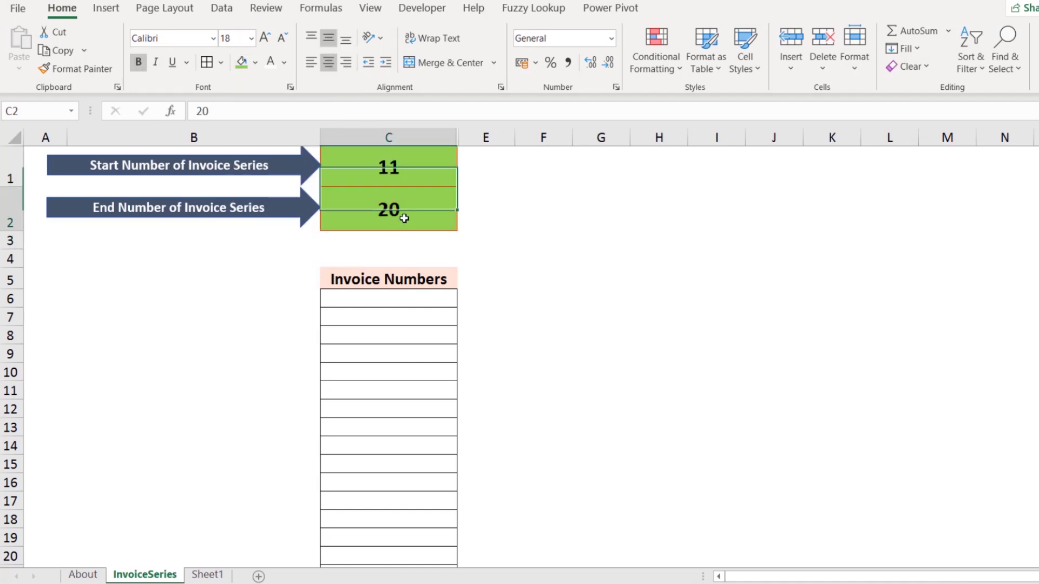
left_click(399, 331)
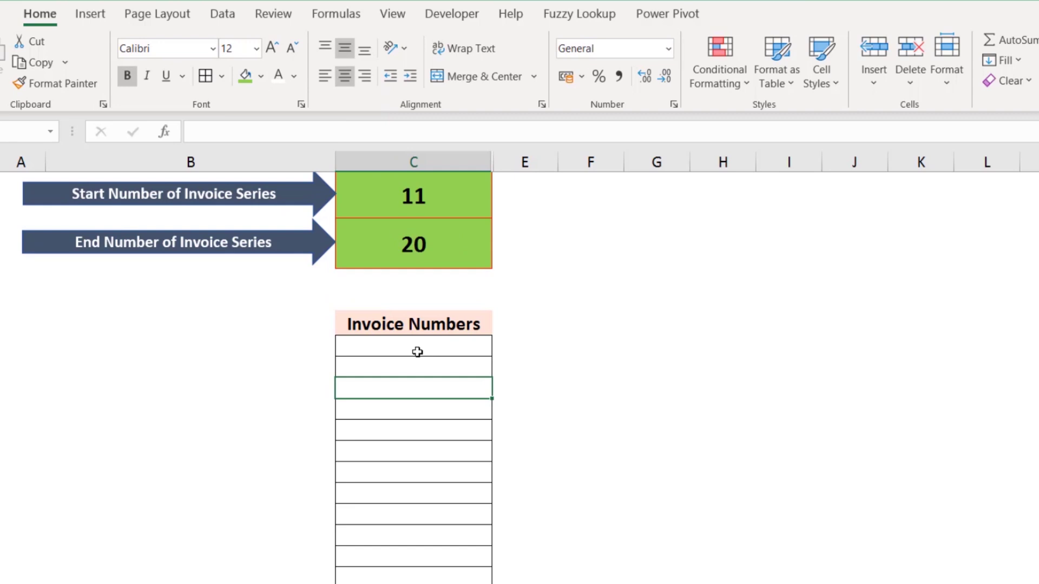
- Enter =C1 in the first Invoice Numbers cell so it shows 11
left_click(417, 352)
left_click(403, 196)
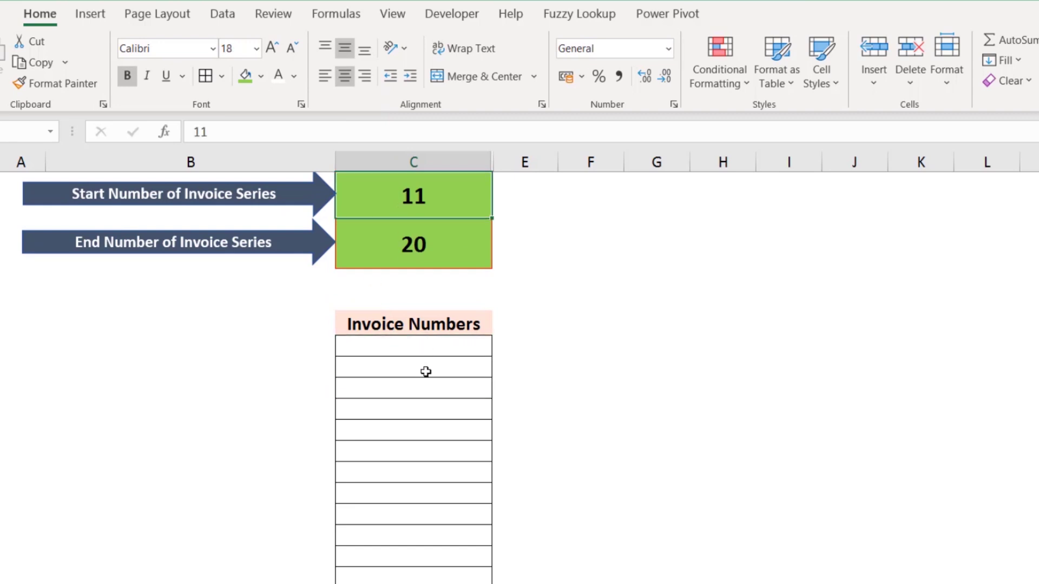
left_click(422, 345)
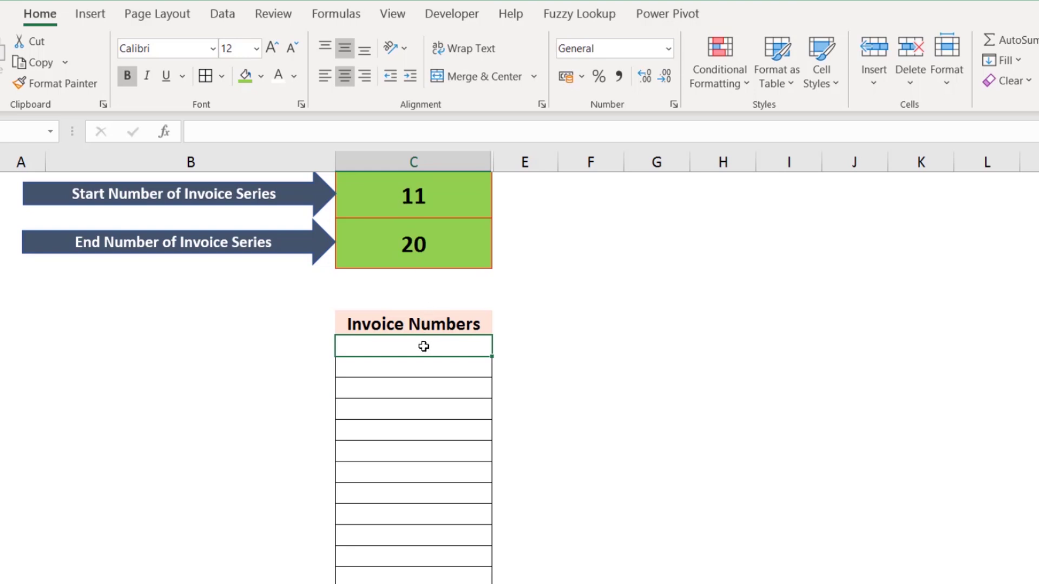
type("11")
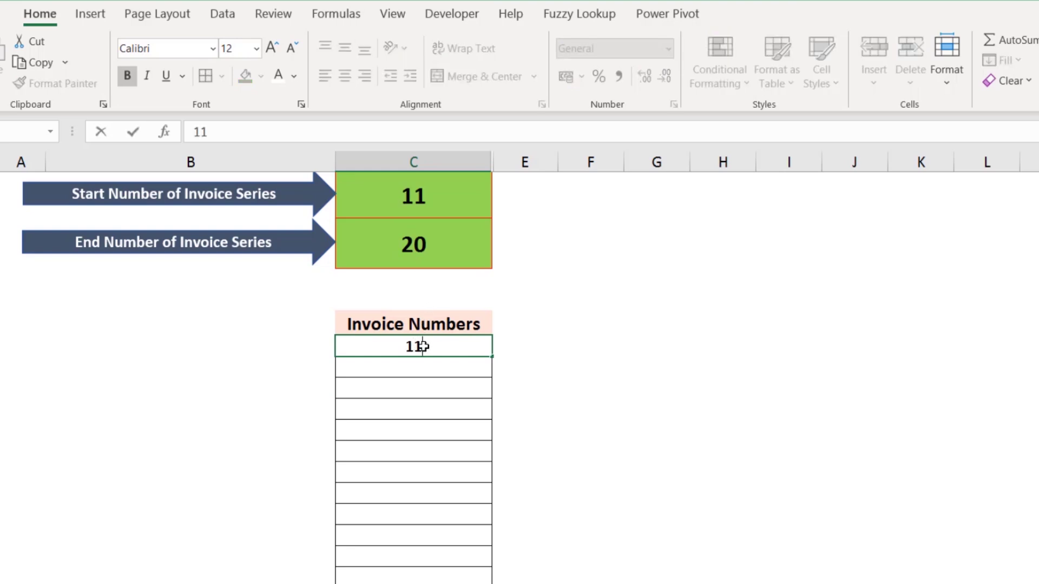
key("Escape")
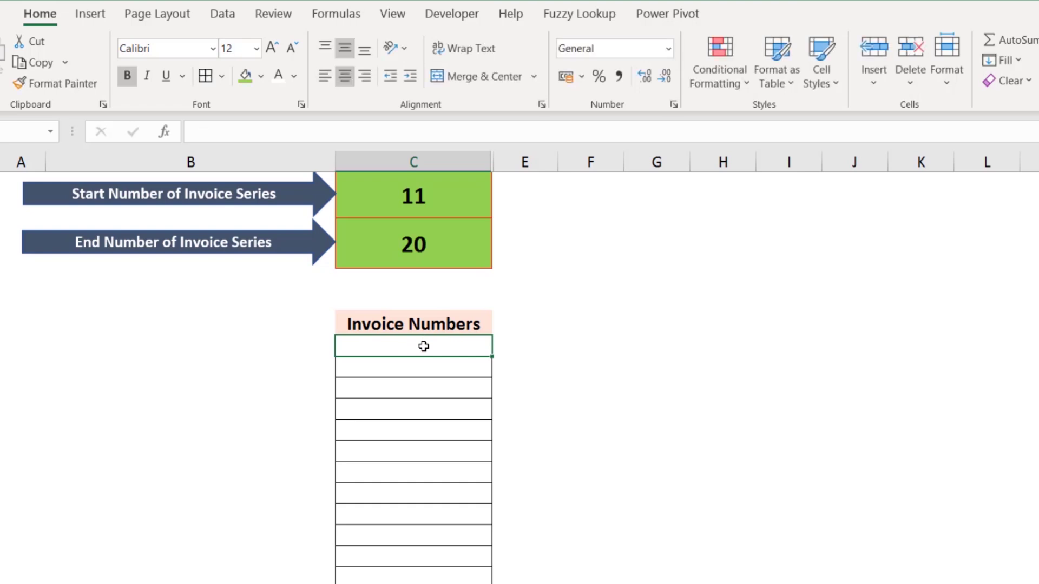
type("=")
key("Up")
key("Up")
key("Up")
key("Up")
key("Up")
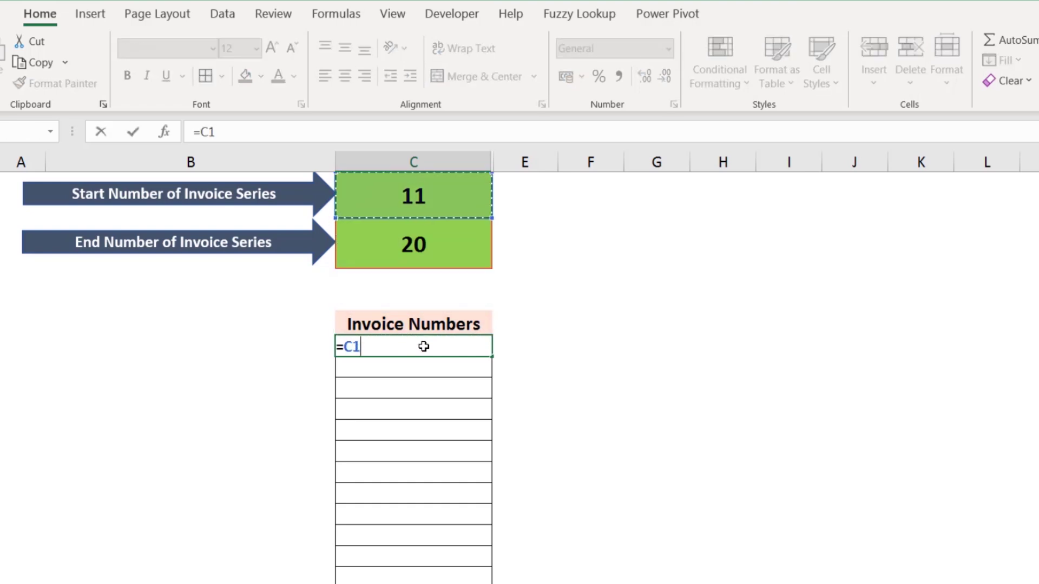
key("Return")
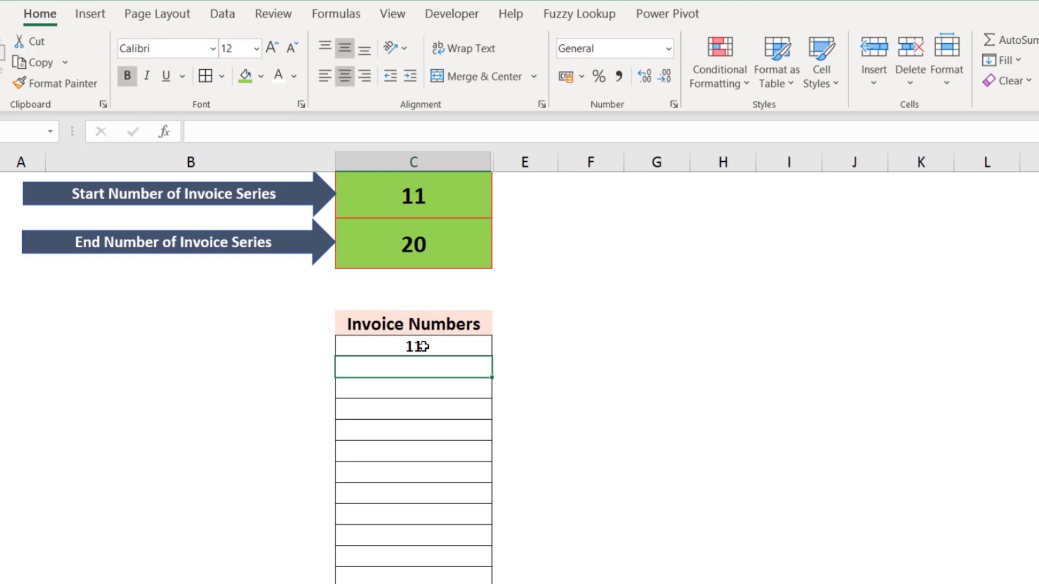
left_click(422, 346)
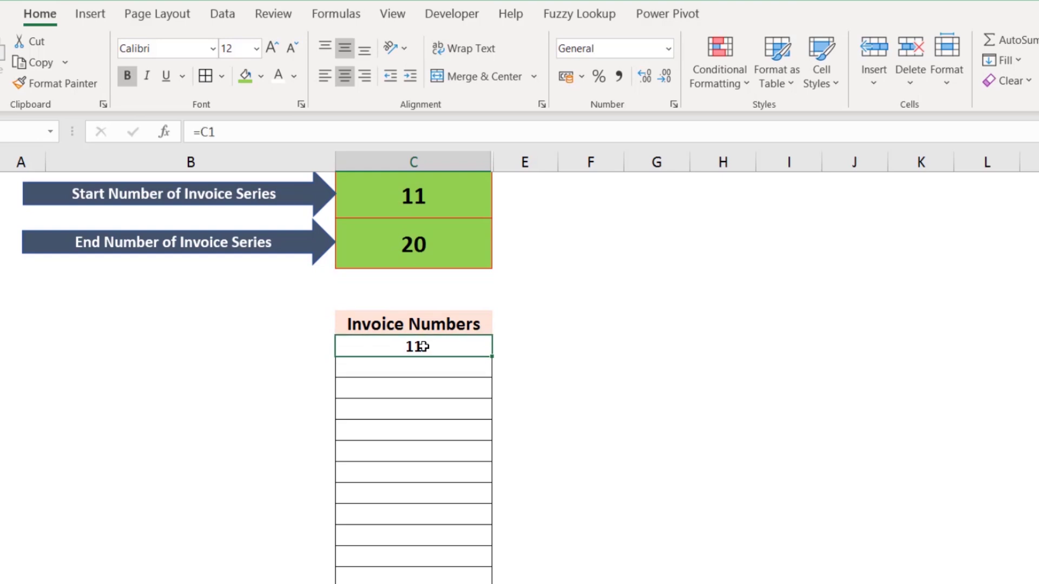
key("Down")
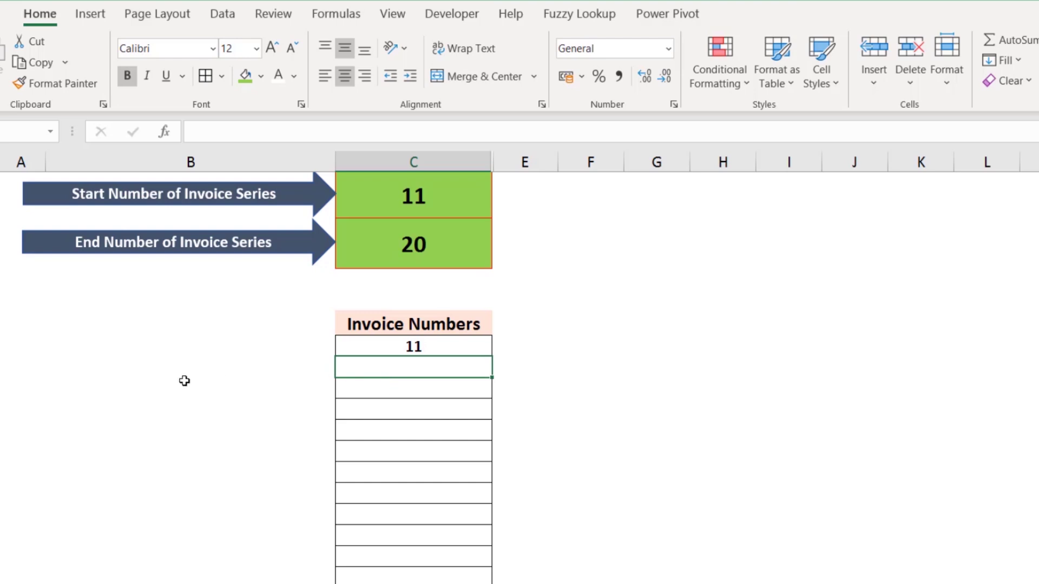
left_click(420, 346)
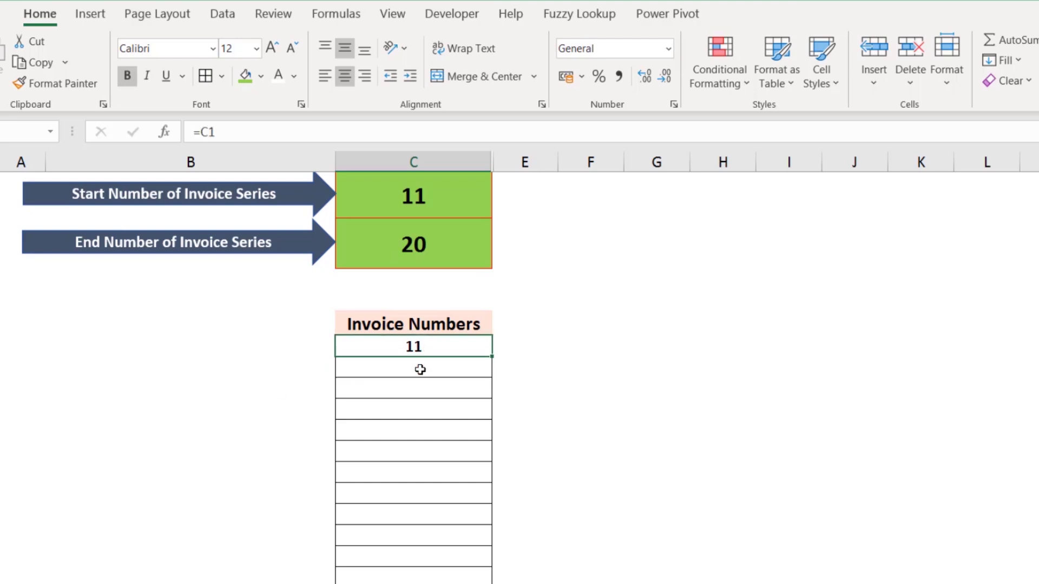
left_click(420, 369)
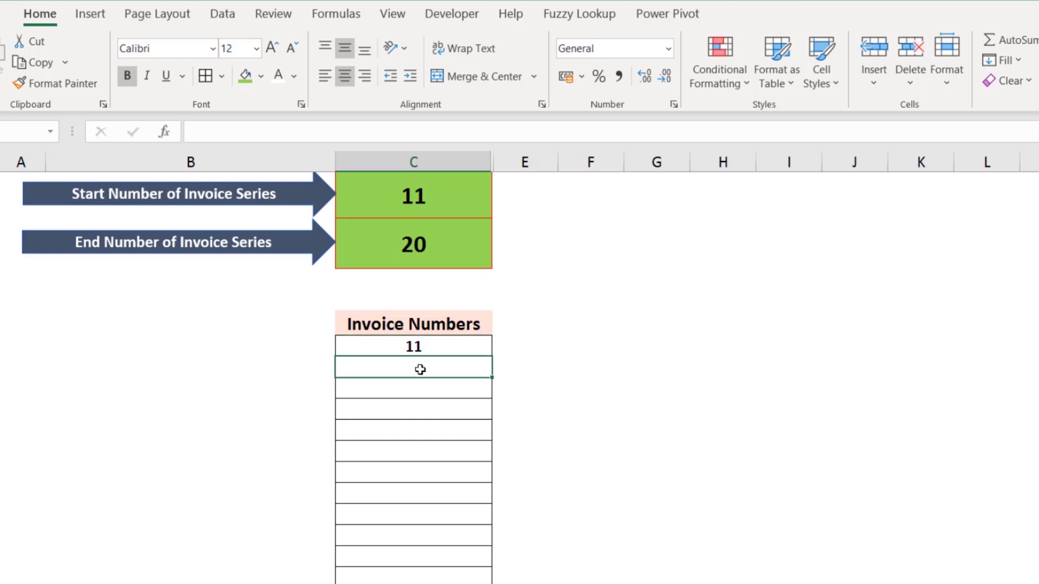
left_click(424, 349)
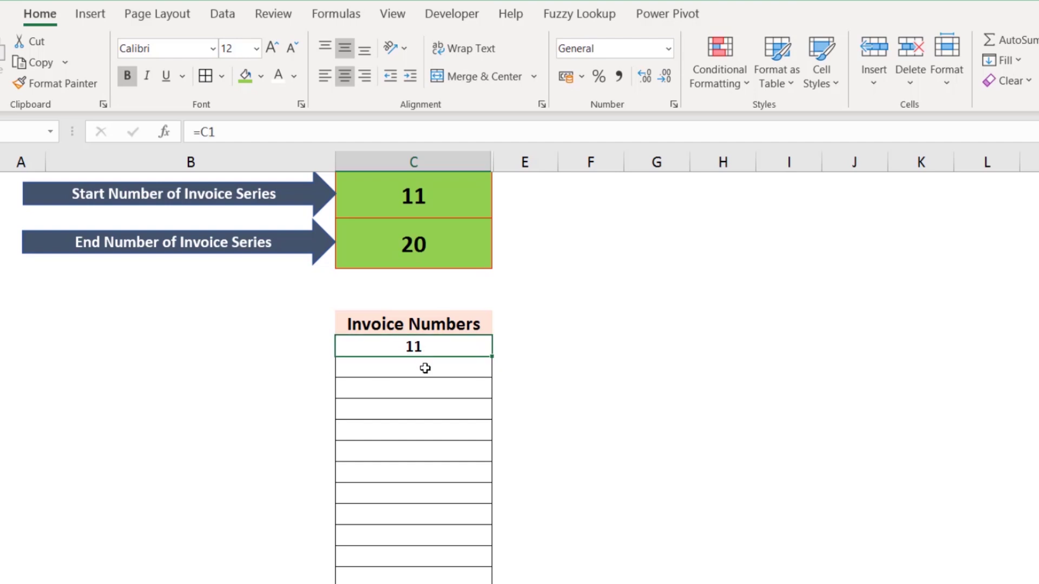
- Change the end number in C2 to 15
left_click(428, 258)
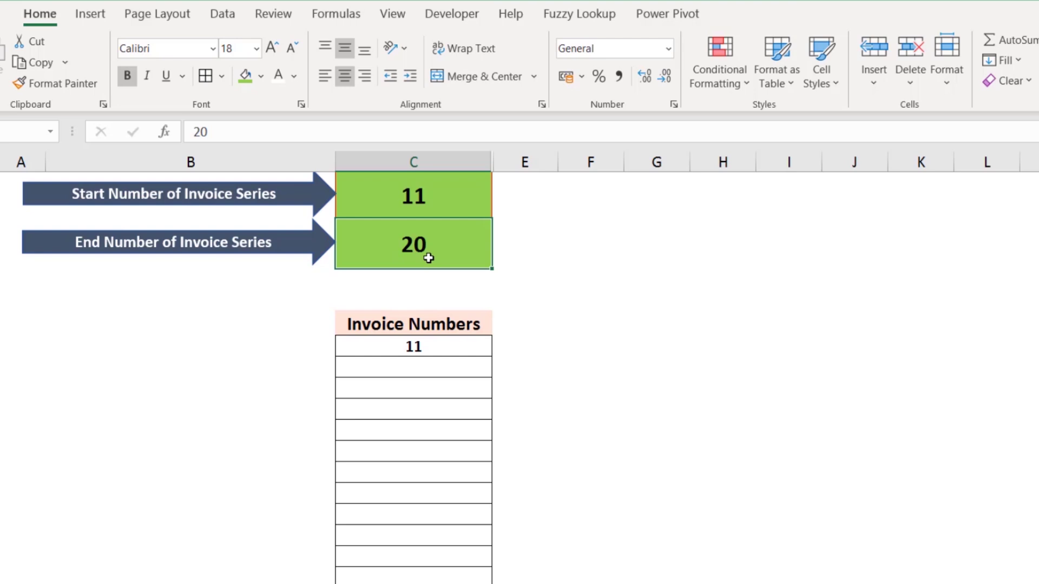
type("15")
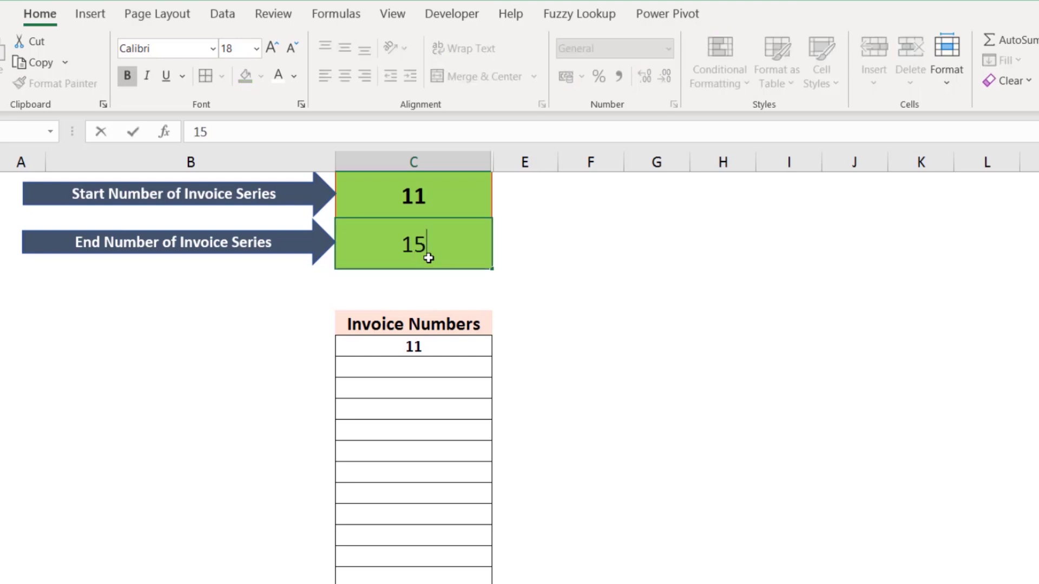
key("Return")
left_click(417, 247)
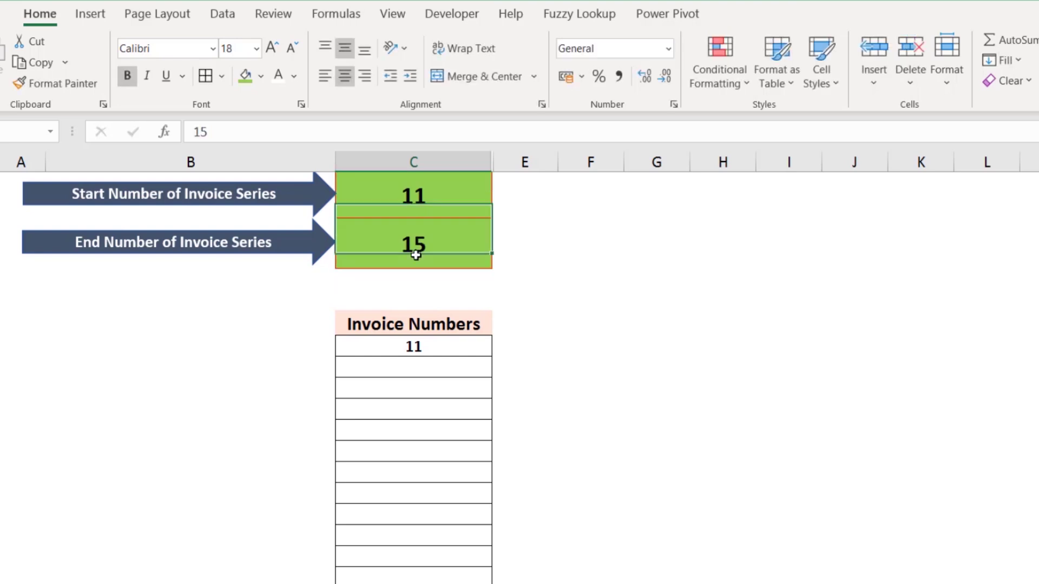
left_click(417, 367)
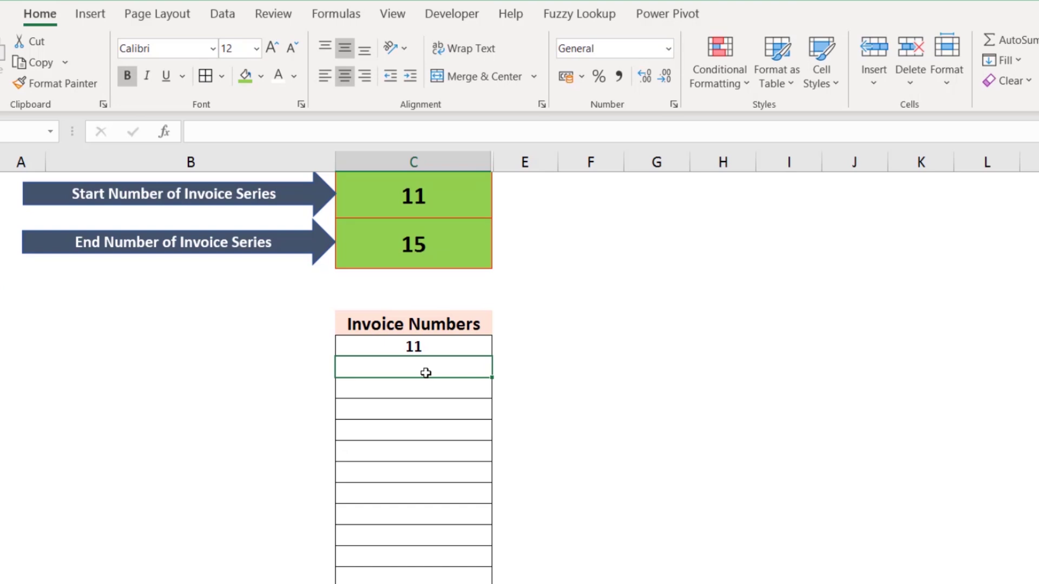
- Enter =IF(C6=$C$2,"",C6+1) in C7 so it shows 12
type("=")
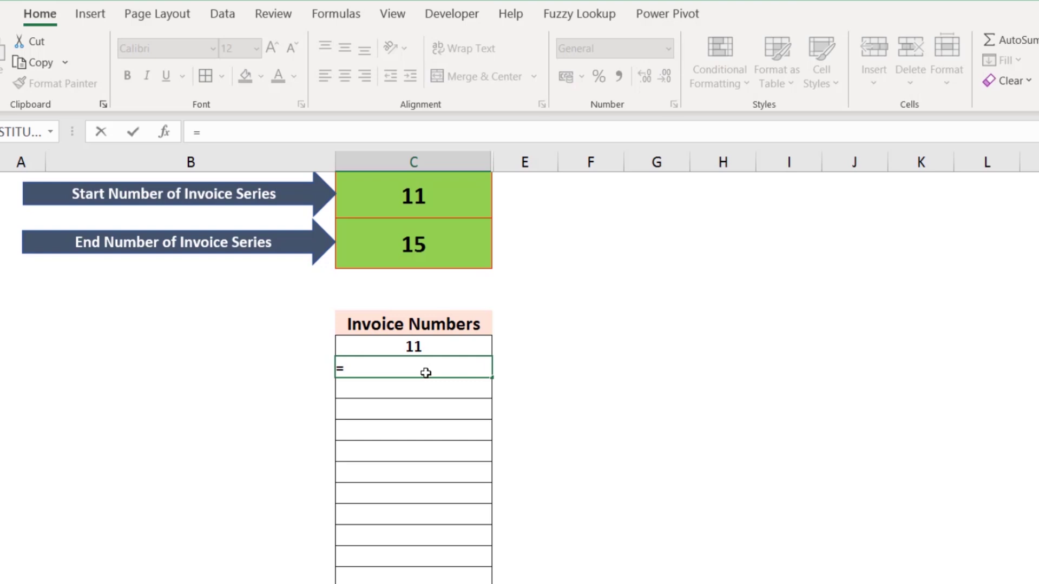
type("if(")
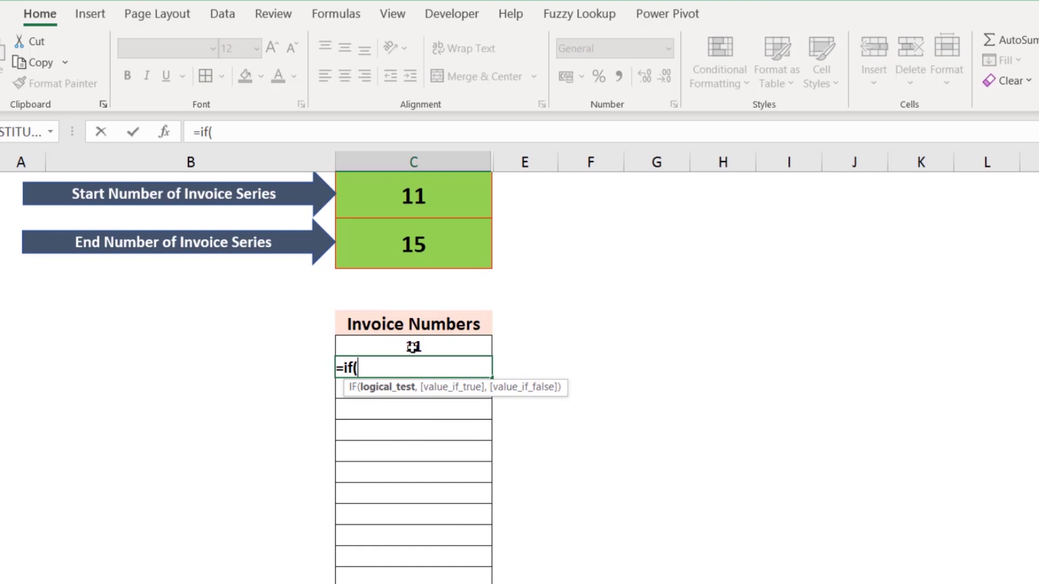
left_click(413, 347)
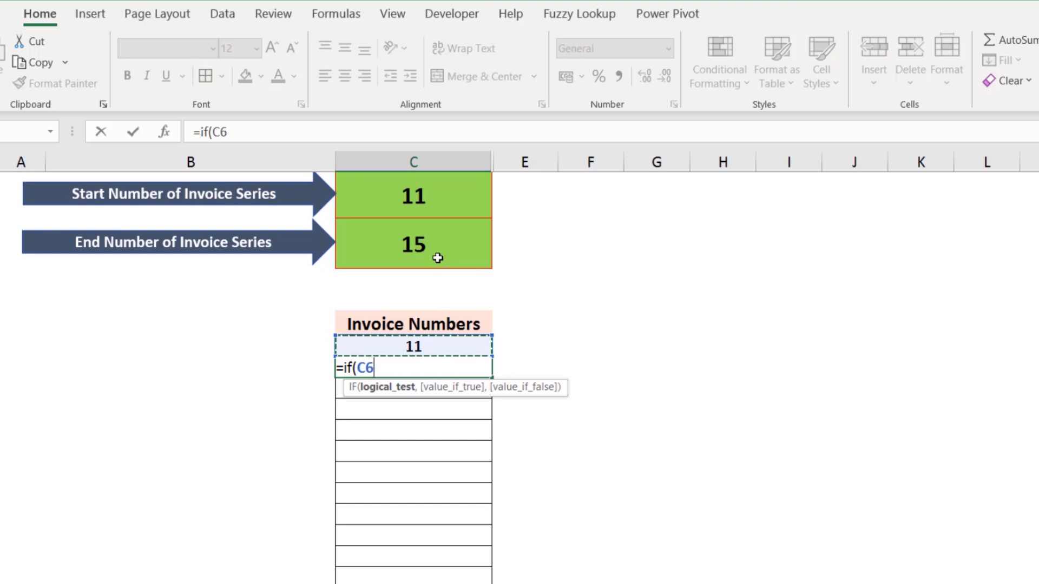
type("=")
left_click(411, 245)
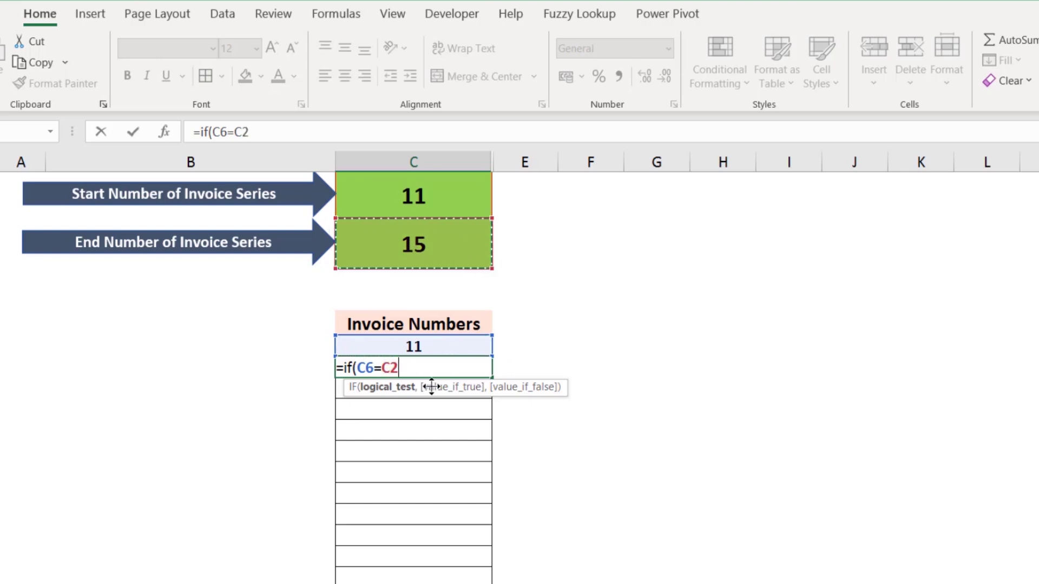
key("F4")
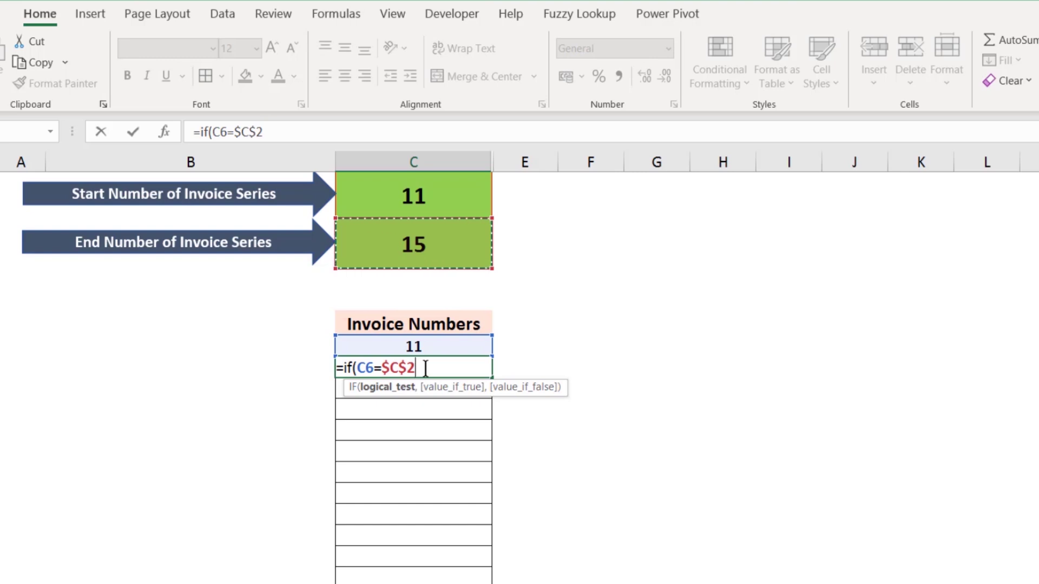
type(",")
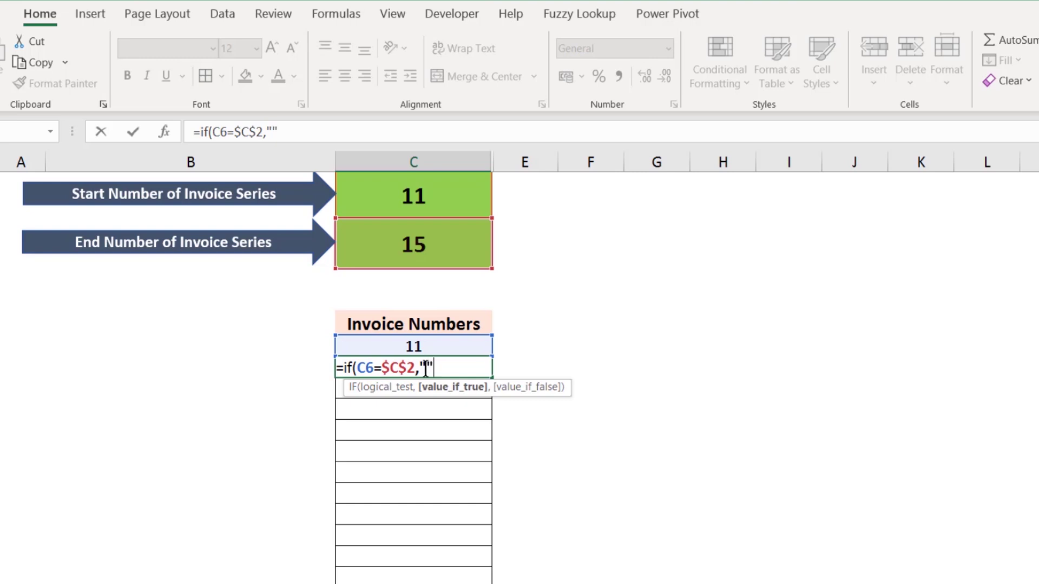
type(",")
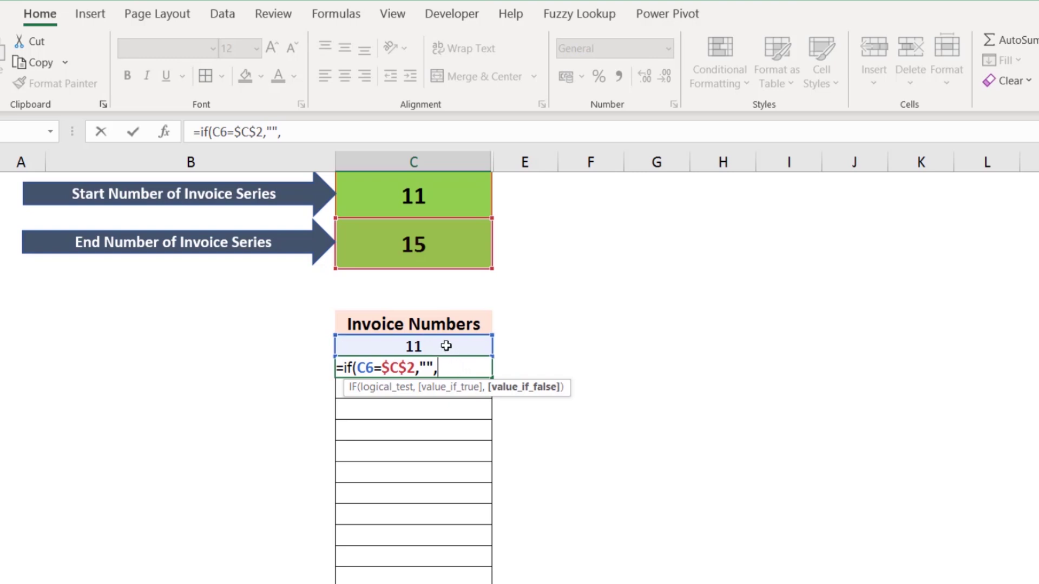
left_click(445, 346)
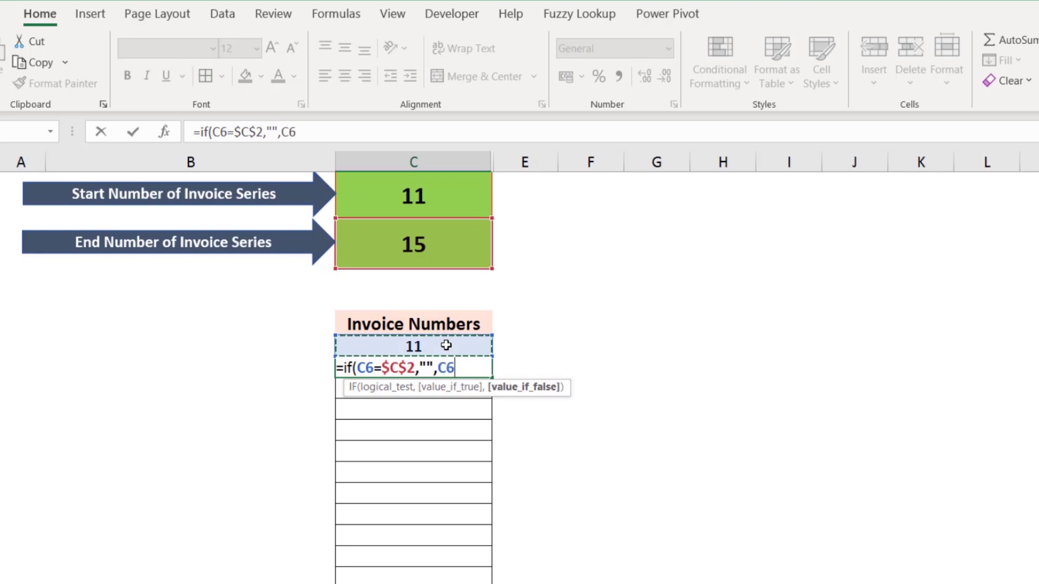
type("+1")
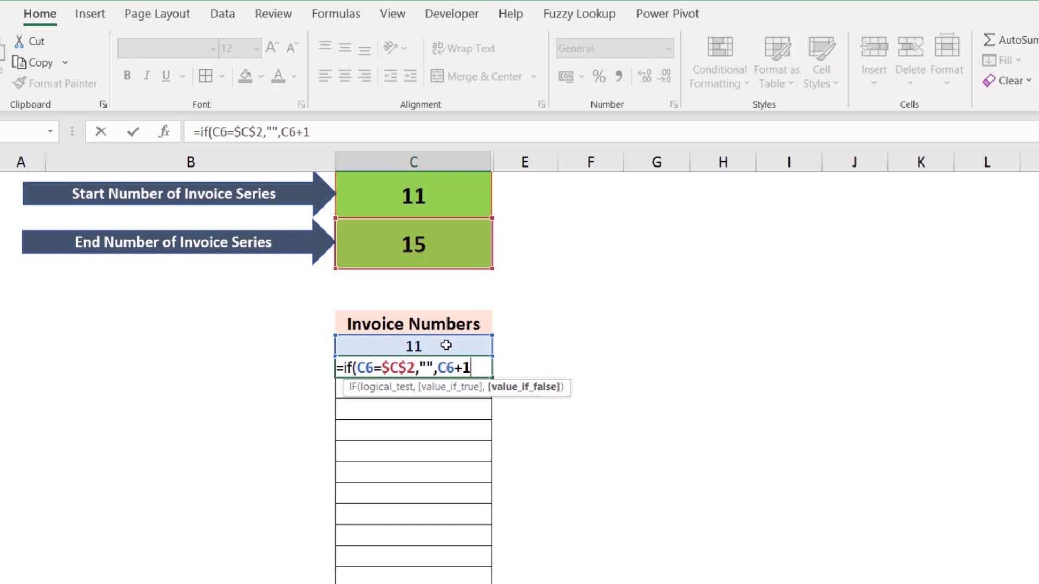
key("Return")
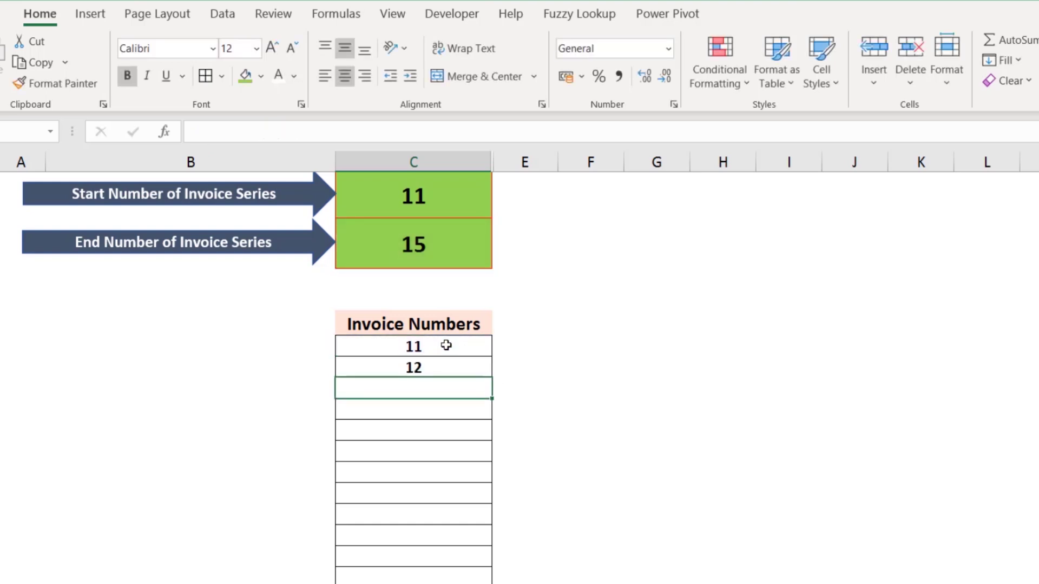
- Fill the C7 formula down to C10, producing 13, 14 and 15
left_click(447, 368)
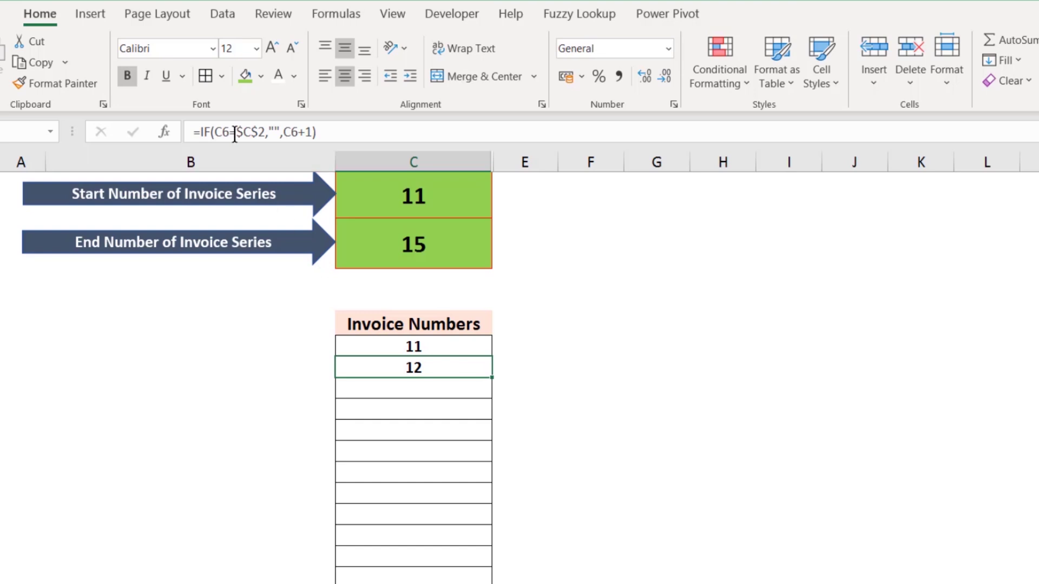
mouse_move(492, 376)
left_mouse_down()
mouse_move(484, 457)
mouse_move(485, 438)
left_mouse_up()
left_click(435, 391)
left_click(431, 409)
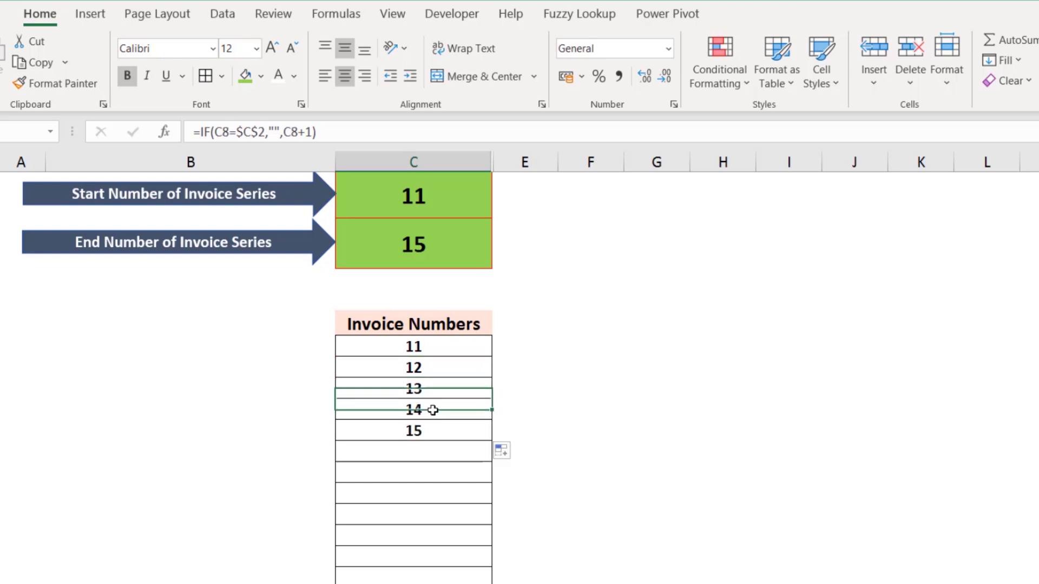
left_click(433, 430)
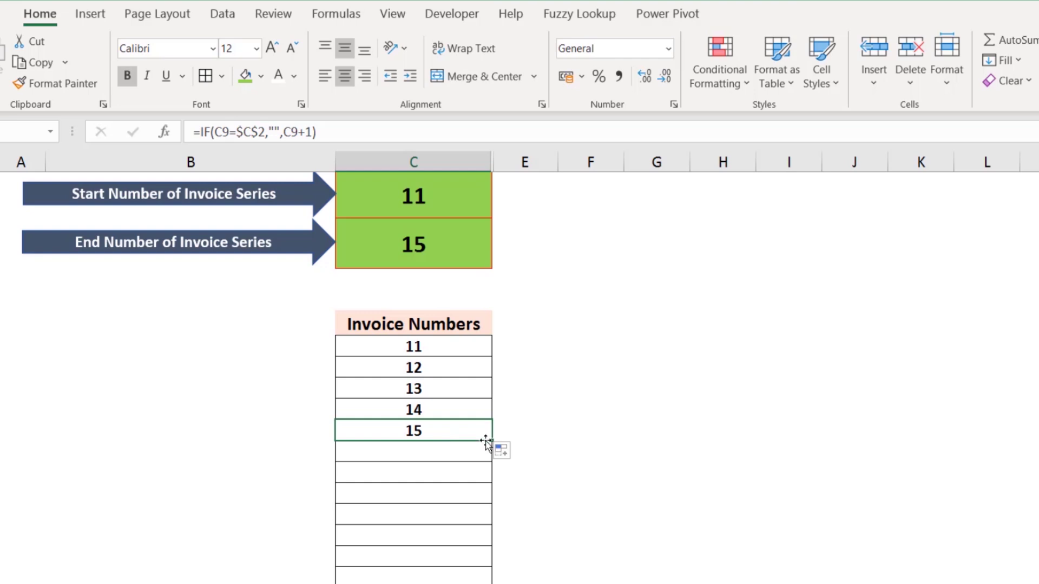
- Extend the fill to the blank C11, check its formula, and copy further down column C
left_click_drag(491, 441, 487, 457)
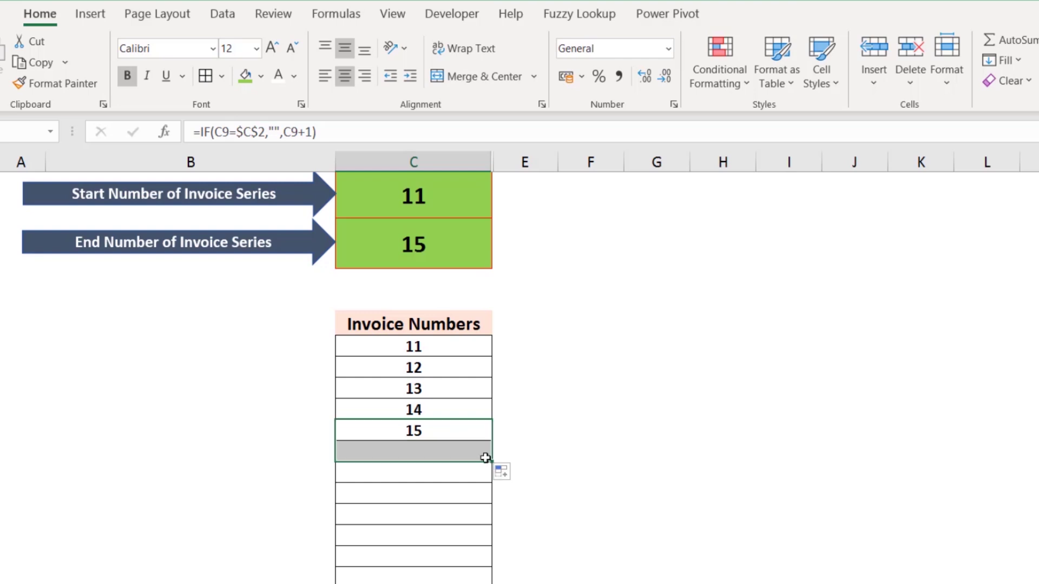
left_click(430, 451)
double_click(417, 454)
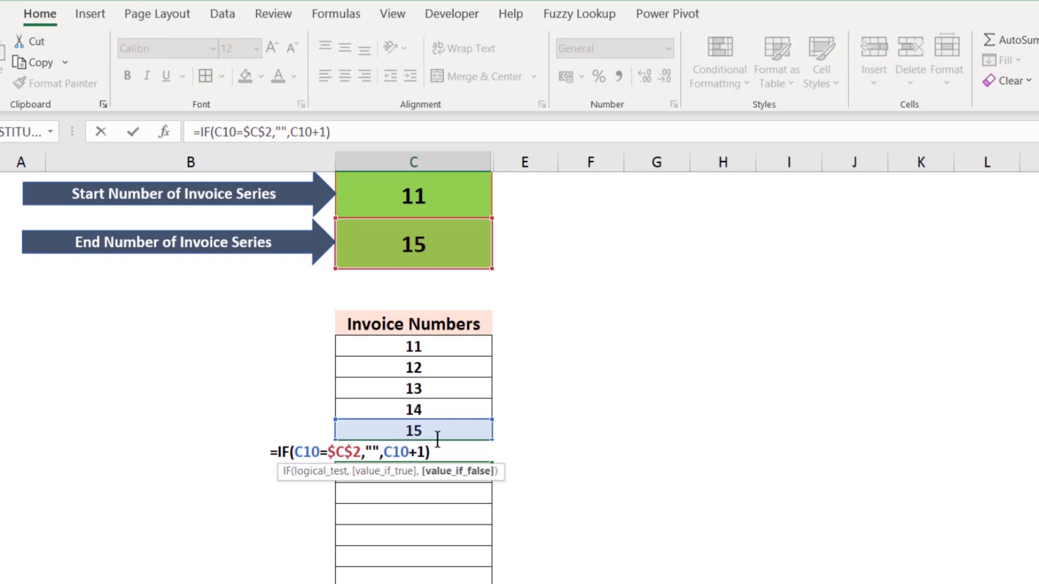
key("ctrl+Return")
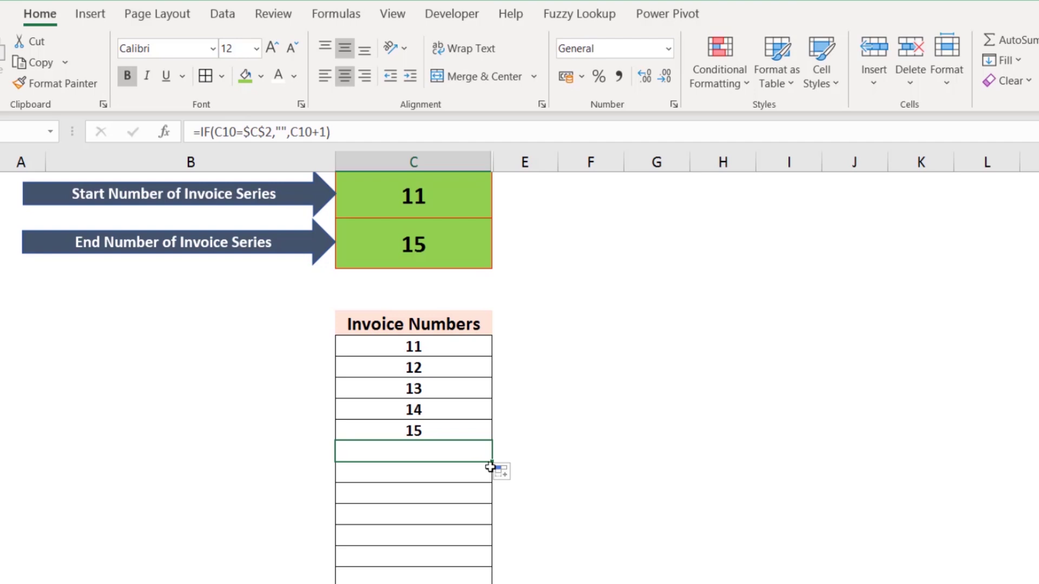
left_click_drag(492, 463, 480, 582)
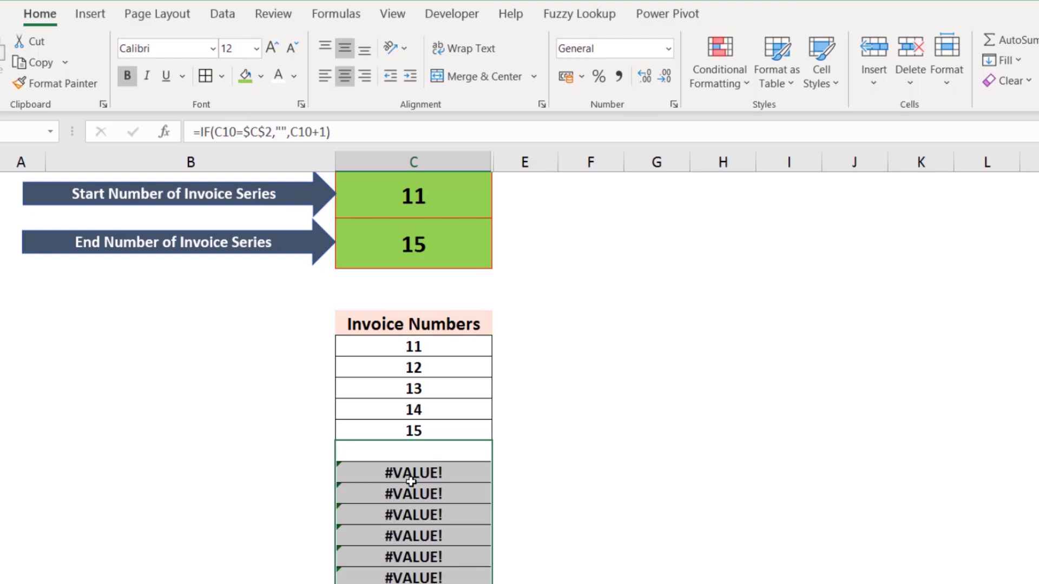
- Inspect the formulas in the #VALUE! error cells and the blank C11
left_click(412, 473)
left_click(422, 513)
key("Up")
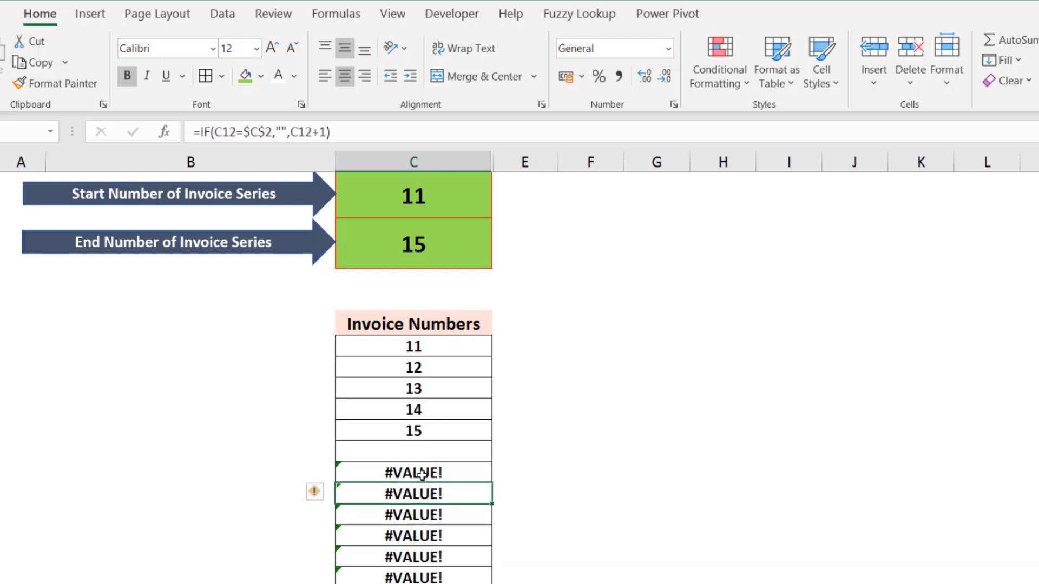
key("Up")
key("Down")
left_click(422, 515)
left_click(419, 554)
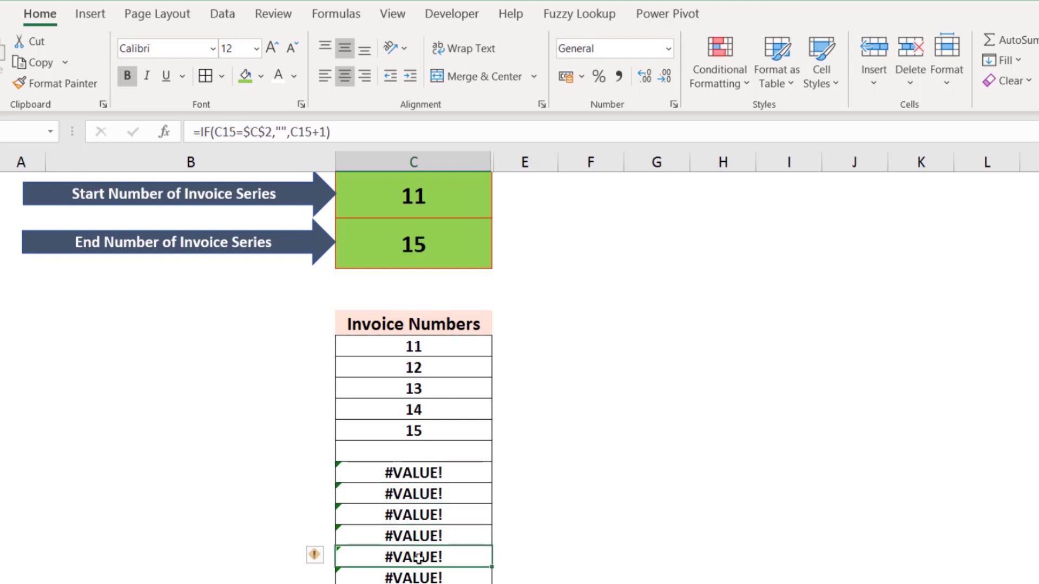
left_click(407, 470)
left_click(413, 451)
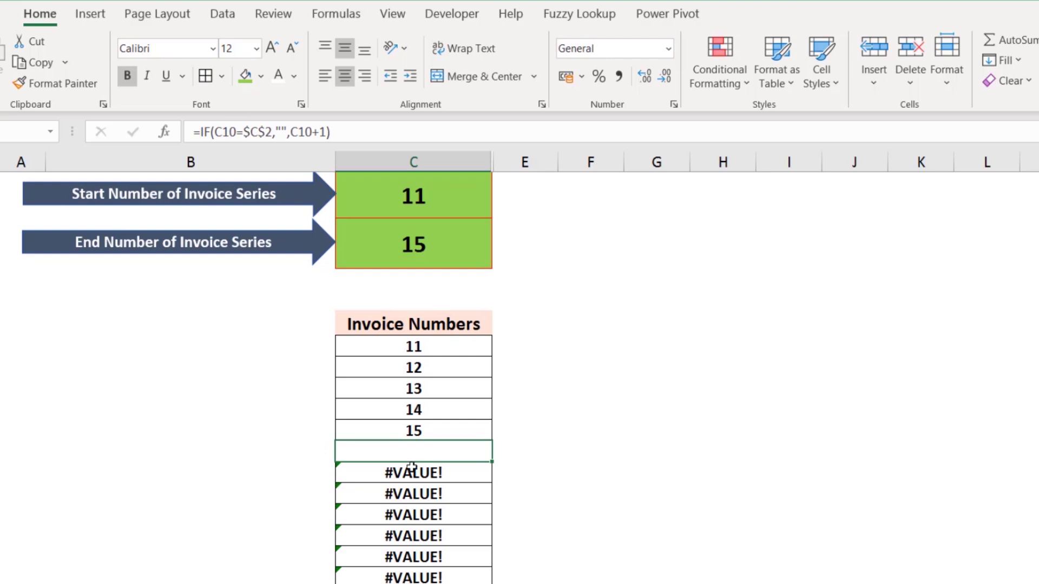
double_click(411, 471)
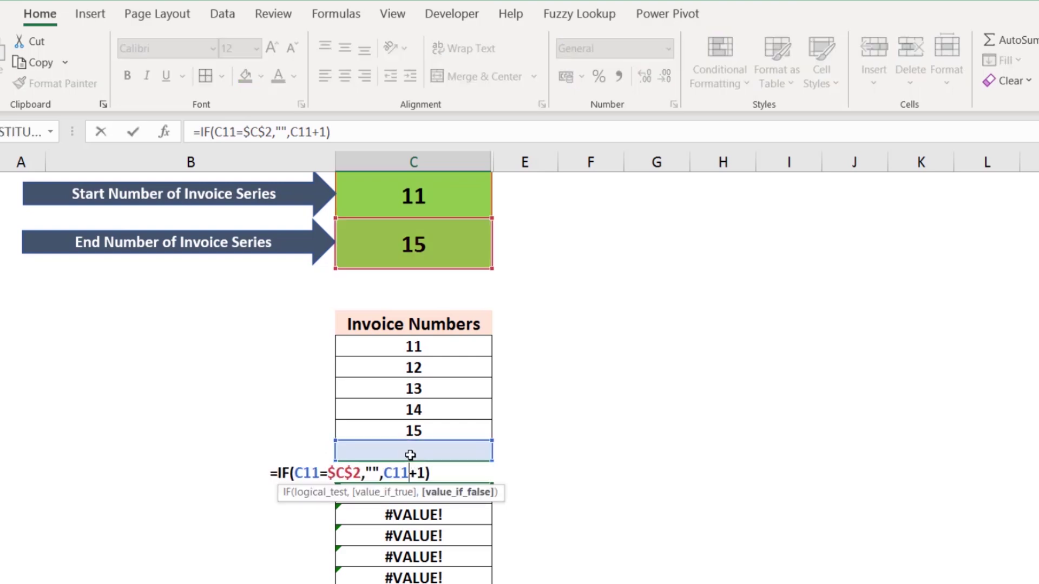
key("Escape")
- Select the C7 invoice formula for editing in the formula bar
left_click(415, 453)
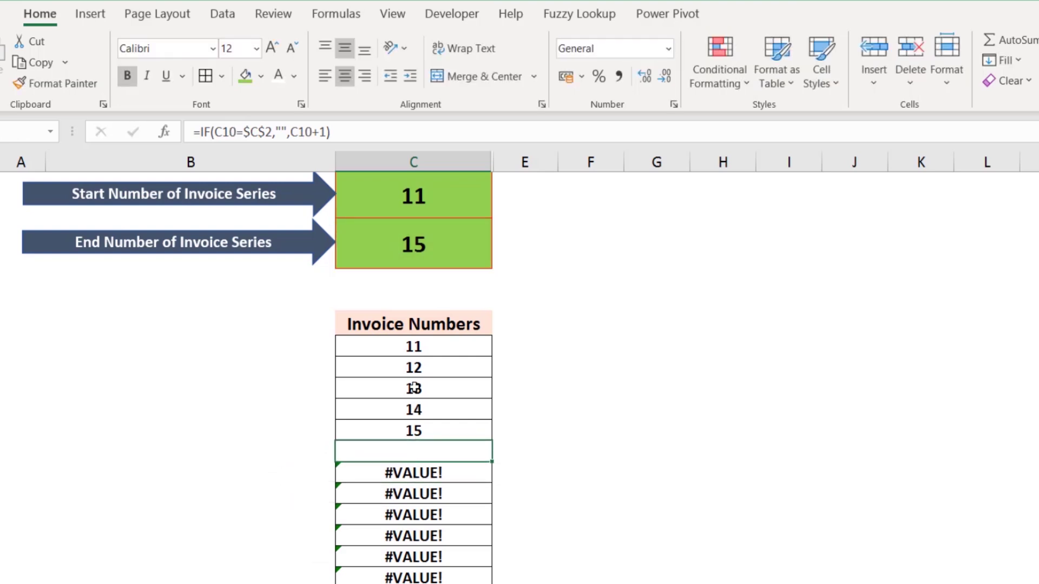
left_click(413, 347)
left_click(413, 368)
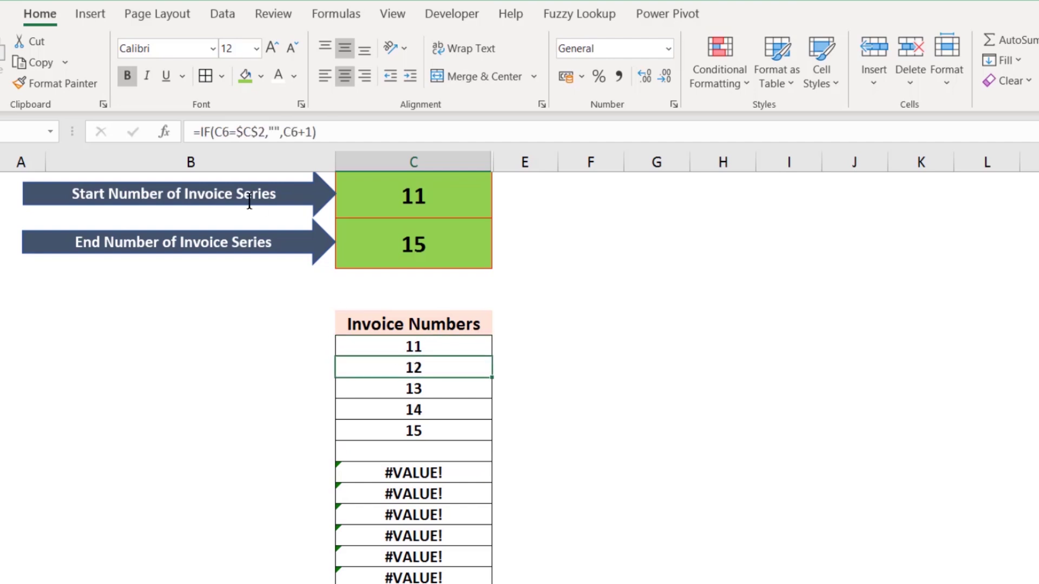
left_click(198, 132)
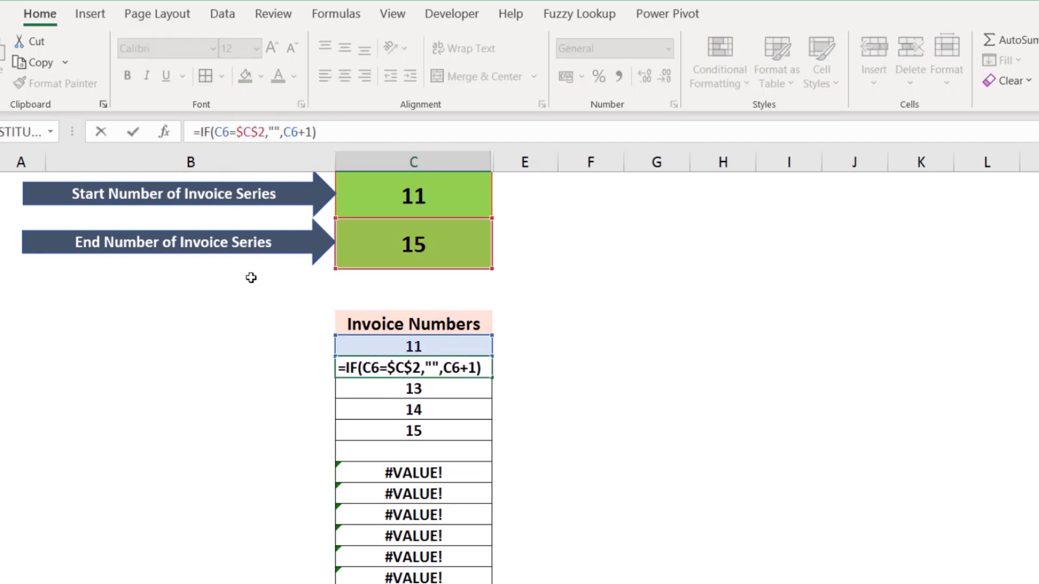
- Change C7 to =IFERROR(IF(C6=$C$2,"",C6+1),"") and fill it down to row 17
type("ifer")
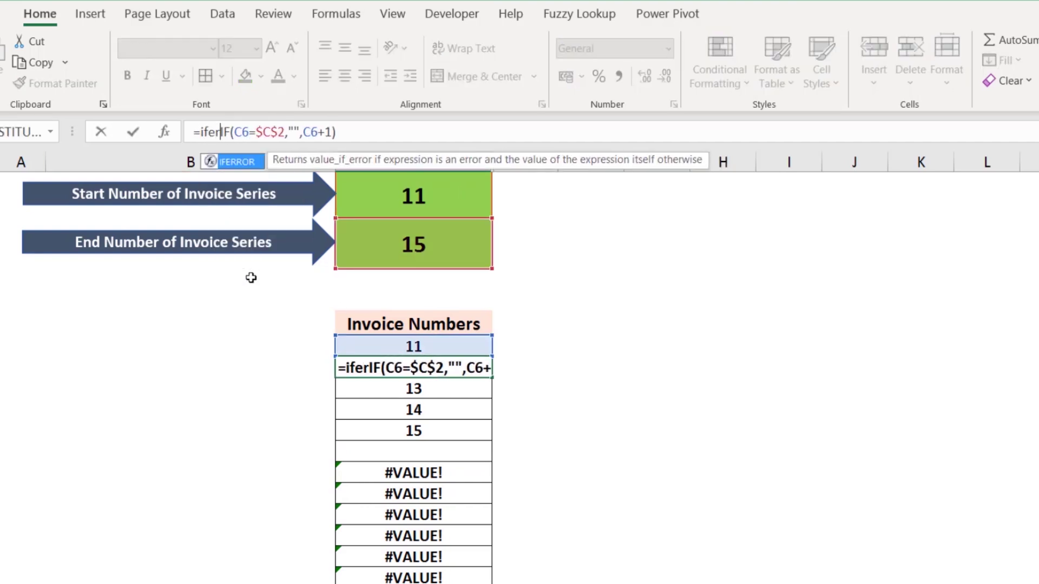
type("ror")
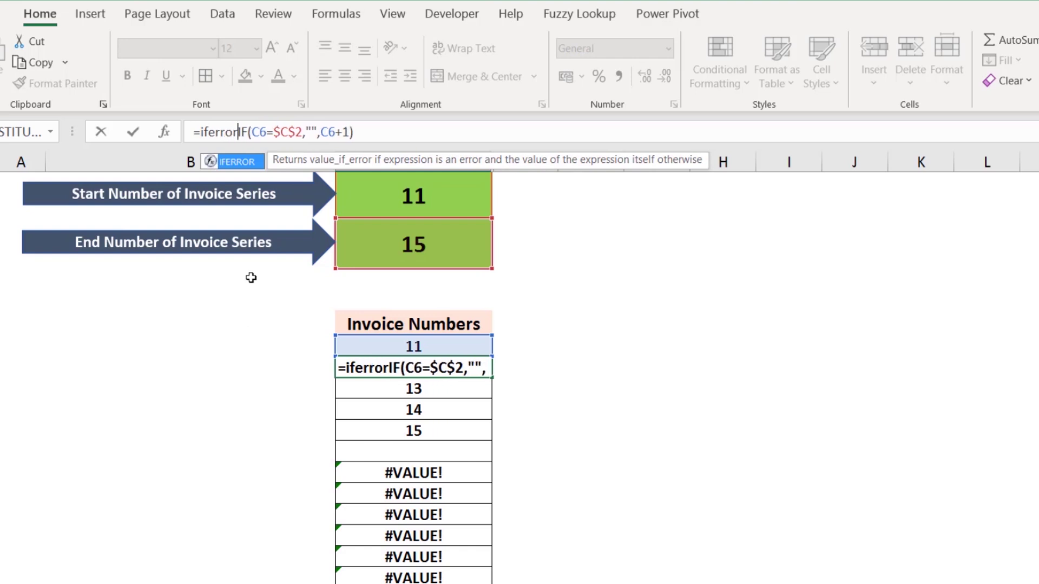
type("(")
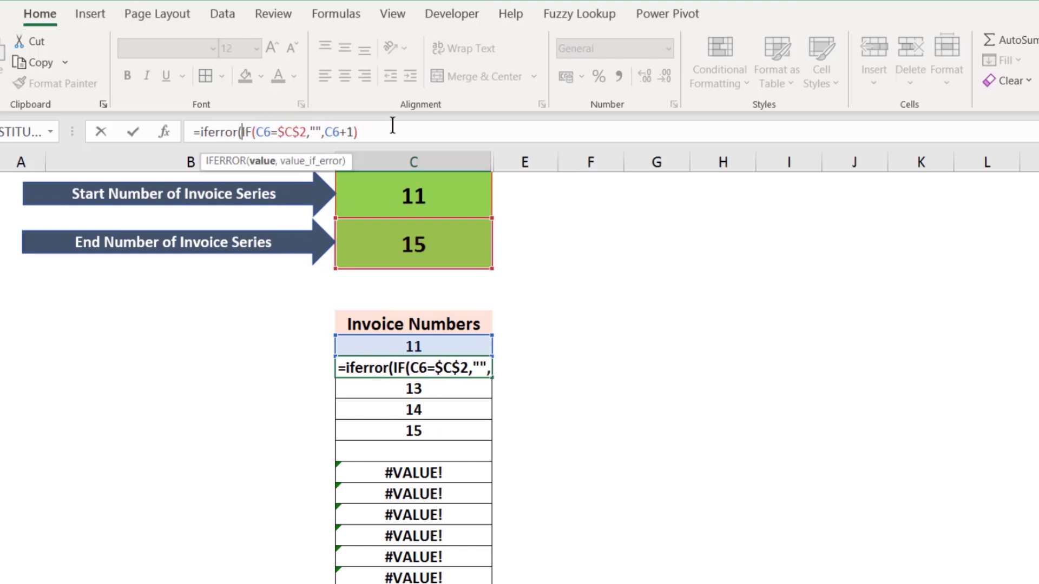
left_click(393, 125)
type(",\"\"")
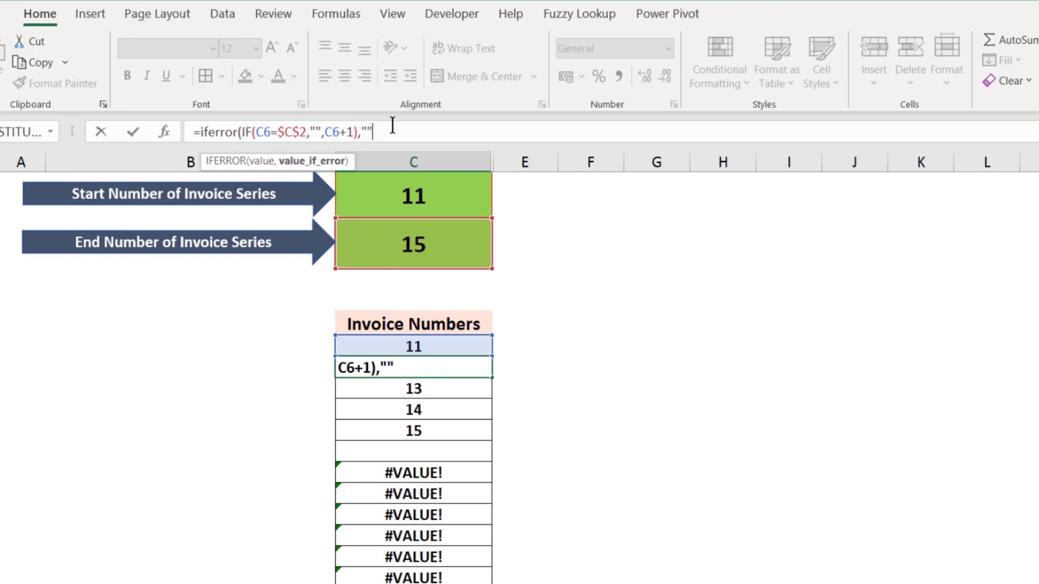
key("Return")
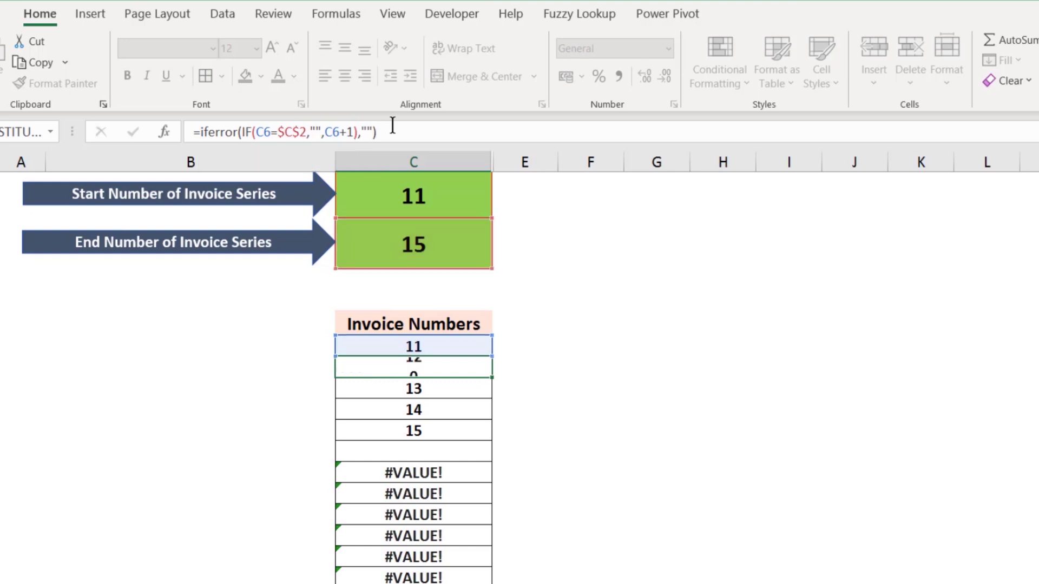
left_click(469, 330)
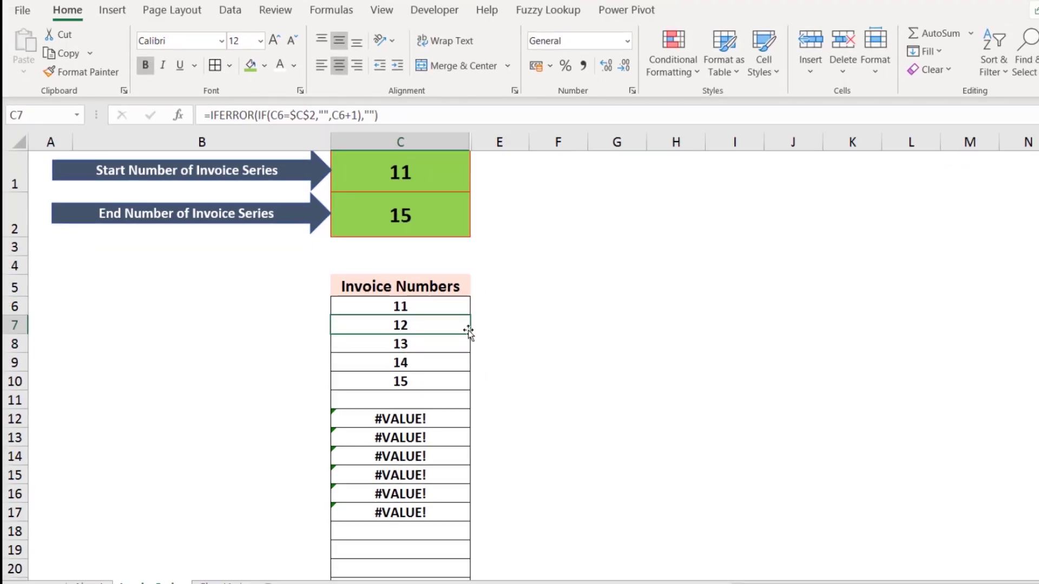
double_click(469, 331)
- Copy the invoice formula from C16 down column C to about row 206
left_click(436, 403)
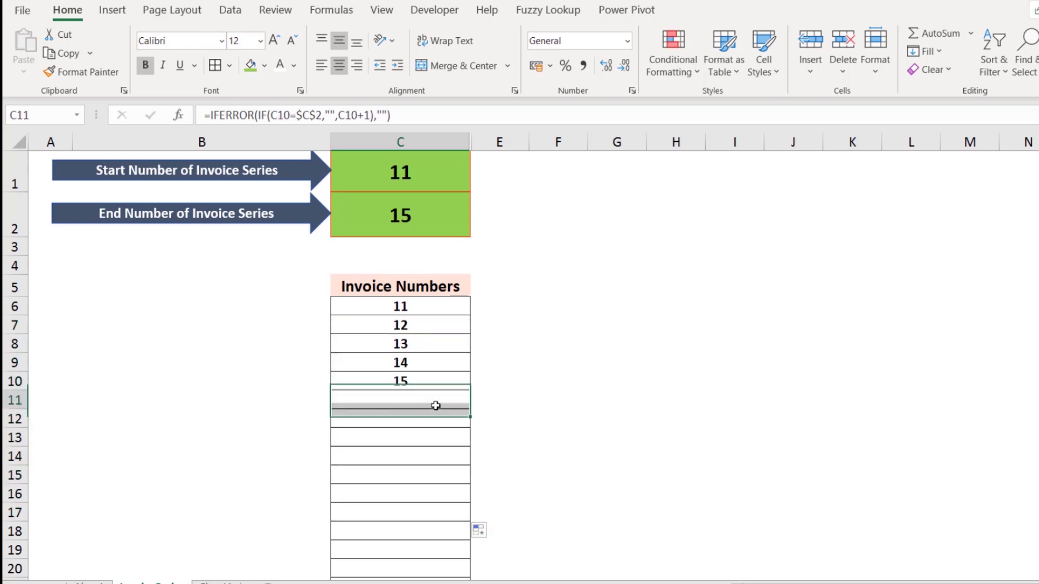
left_click(463, 516)
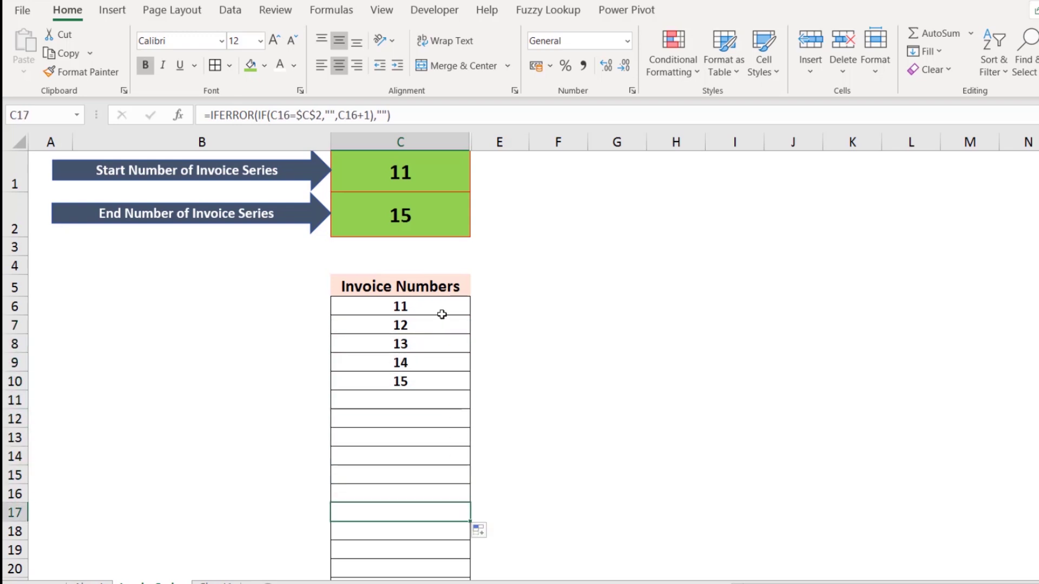
left_click_drag(441, 313, 434, 491)
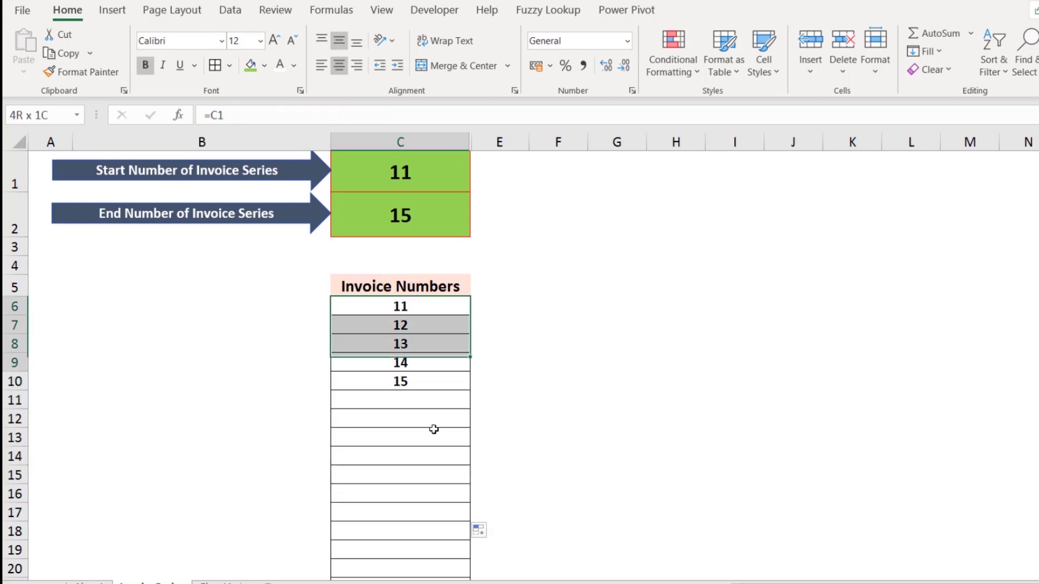
left_click(462, 498)
mouse_move(470, 505)
left_mouse_down()
mouse_move(469, 547)
mouse_move(457, 525)
mouse_move(454, 539)
left_mouse_up()
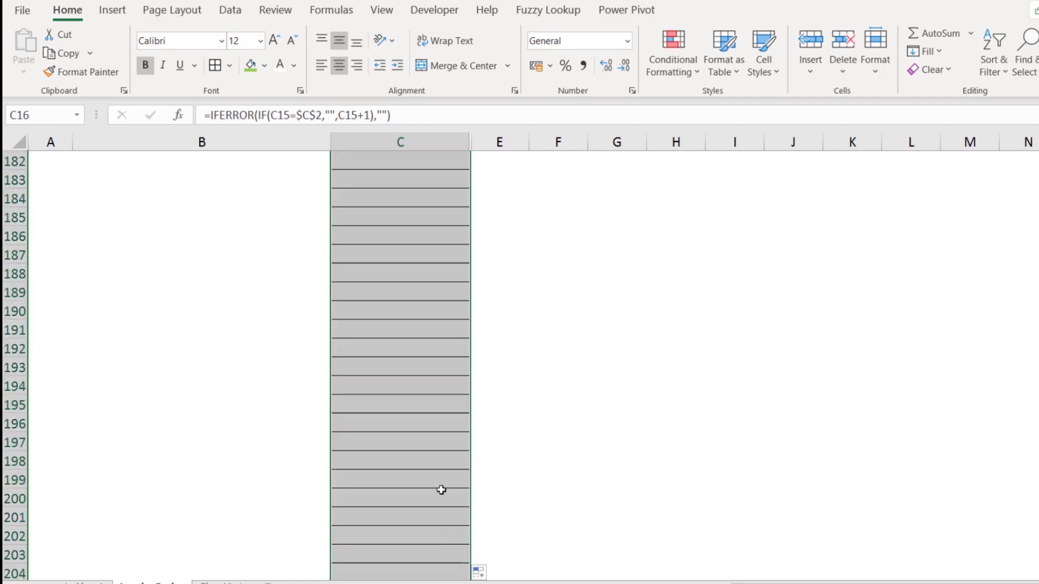
scroll(441, 489, "down", 3)
left_click(413, 406)
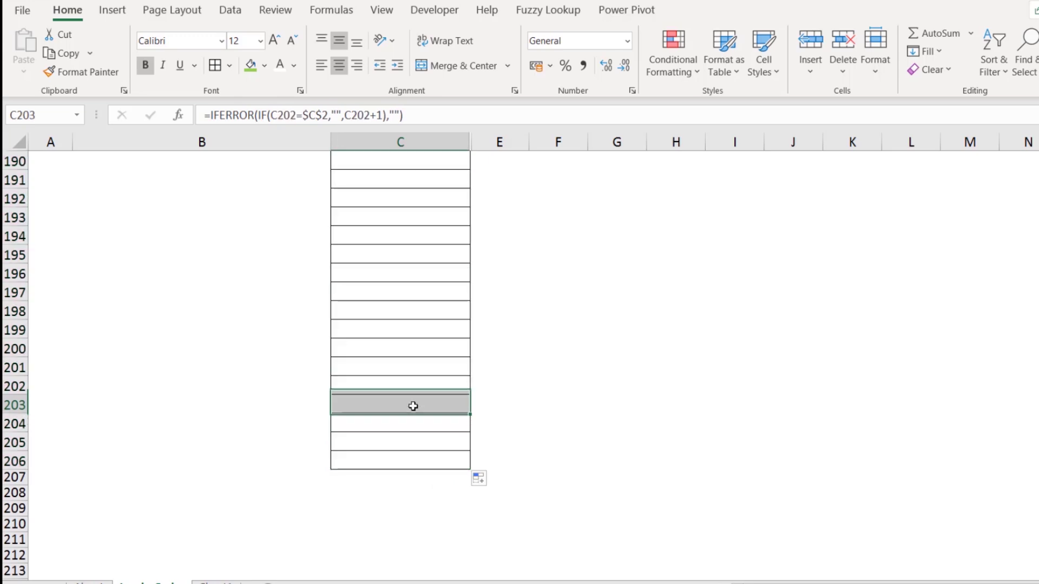
- Return to the top of the sheet and step through the invoice list showing 11 to 15
key("ctrl+Up")
key("Down")
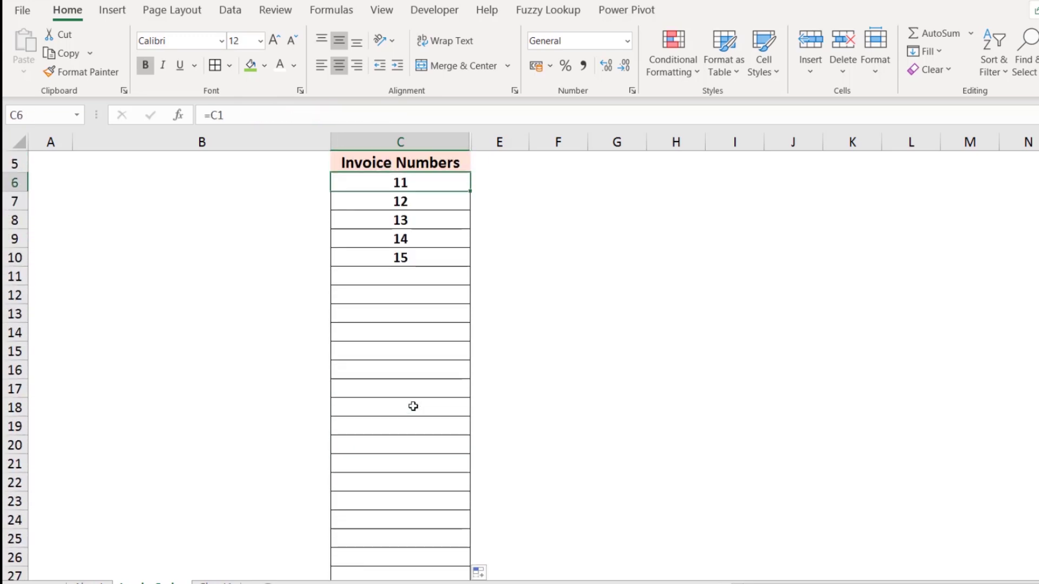
key("Down")
key("Down")
key("Down")
key("Down")
key("Down")
key("Down")
key("Down")
key("Down")
key("Down")
key("Down")
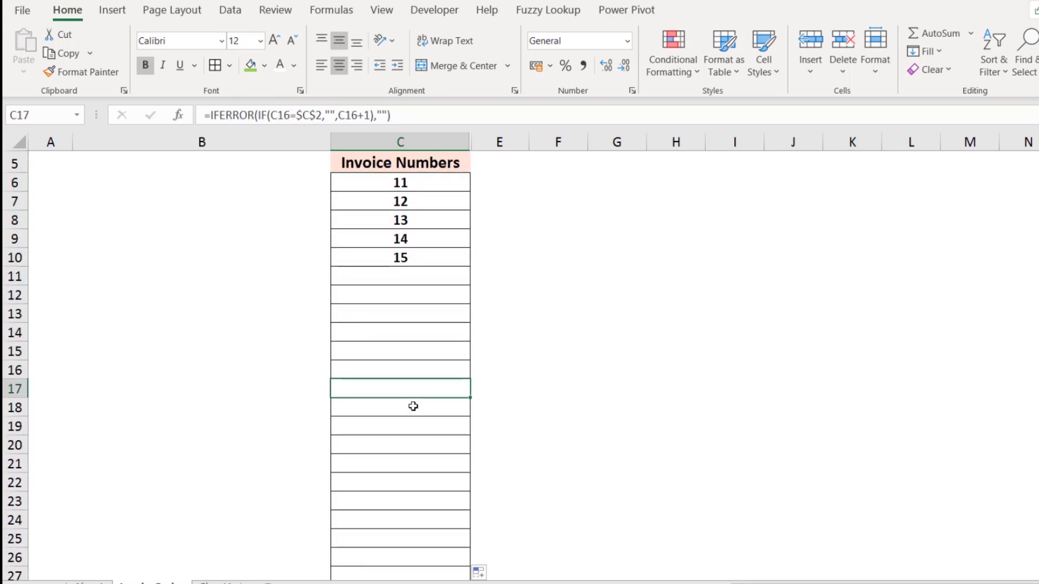
key("Down")
key("Down")
key("Down")
key("Down")
key("Down")
key("Down")
key("ctrl+Up")
key("ctrl+Up")
key("ctrl+Up")
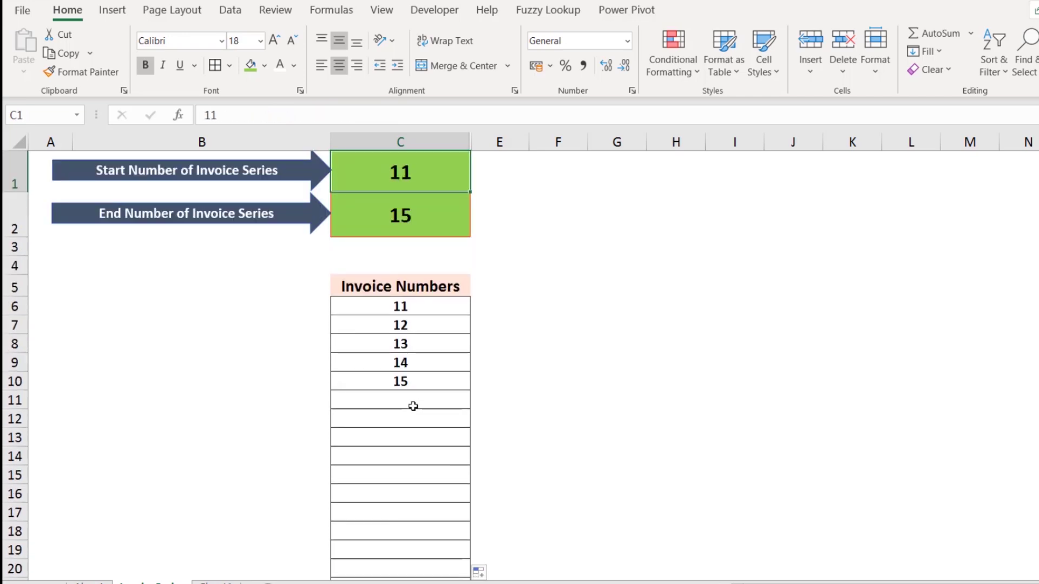
- Enter 1 as the start number in C1 and 7 as the end number in C2
left_click(412, 226)
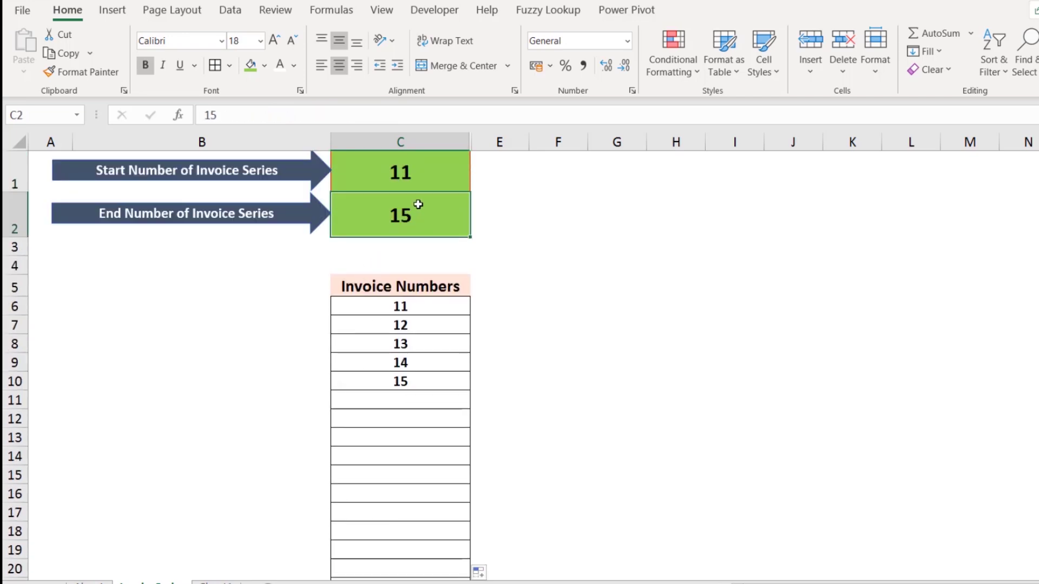
left_click(417, 180)
type("1")
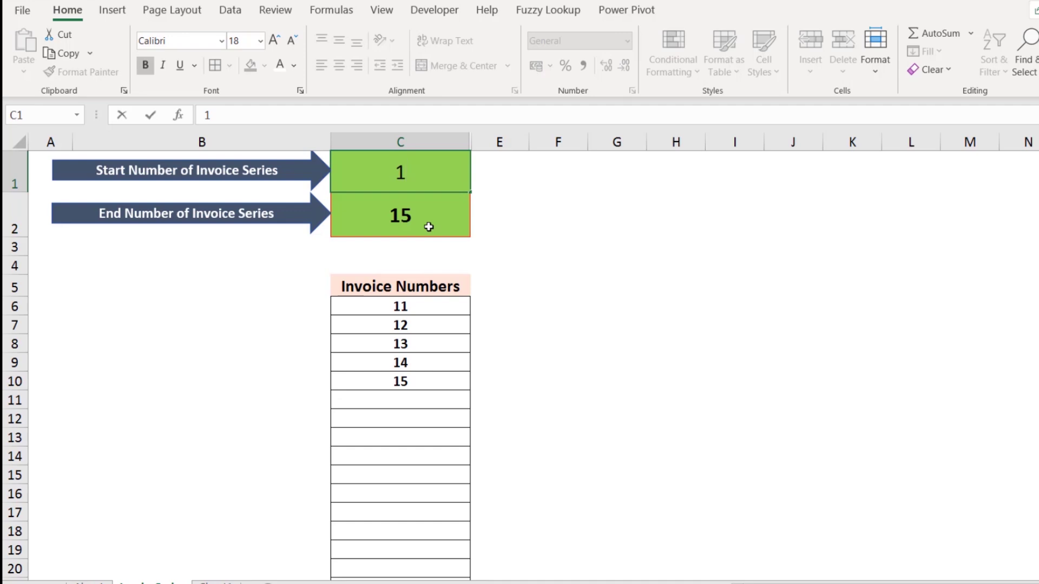
key("Return")
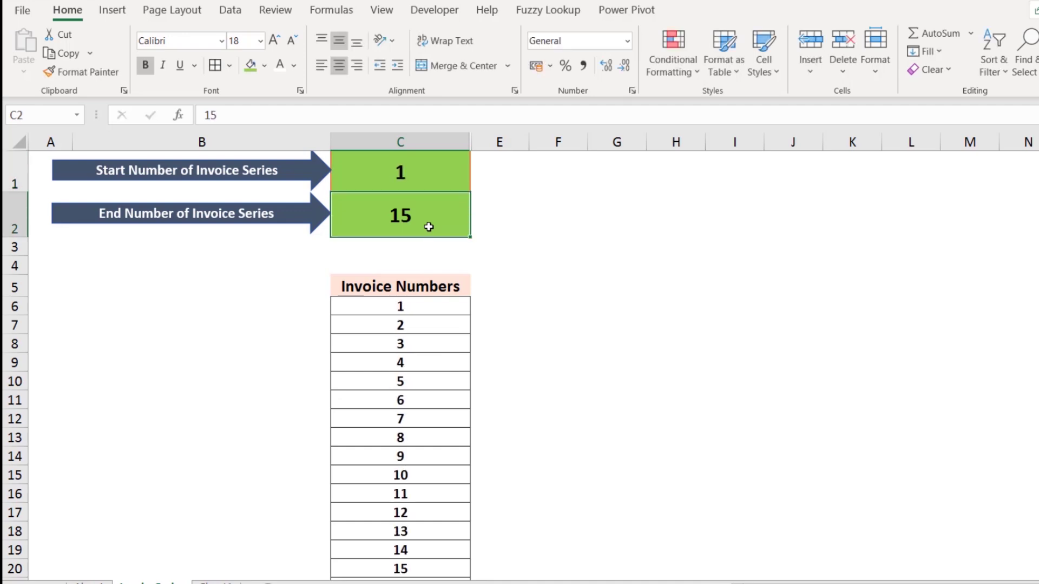
type("7")
key("Return")
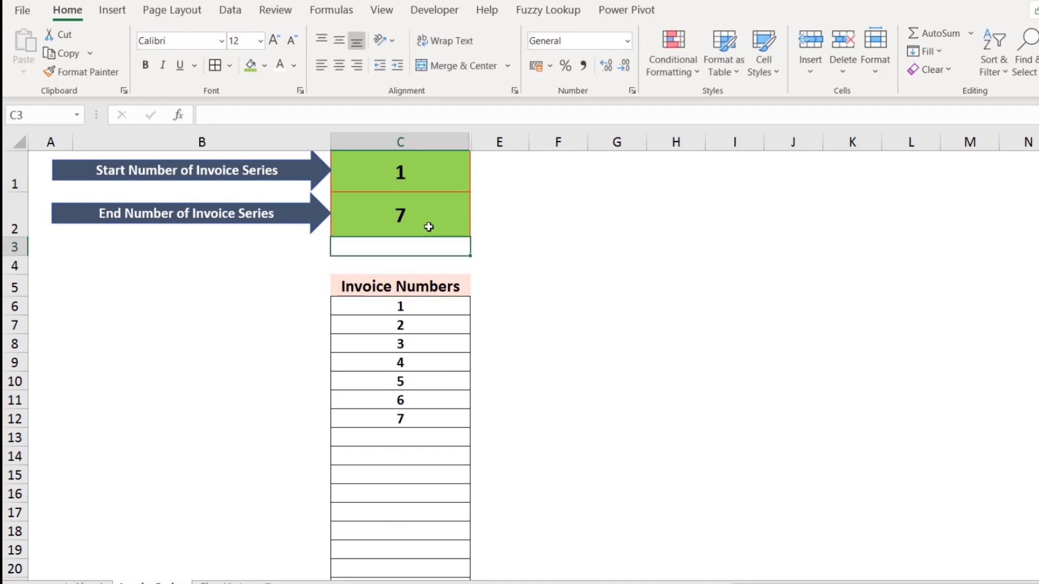
- Change the start number to 1000, discarding a stray entry so the end stays 7
key("Up")
key("Up")
type("1000")
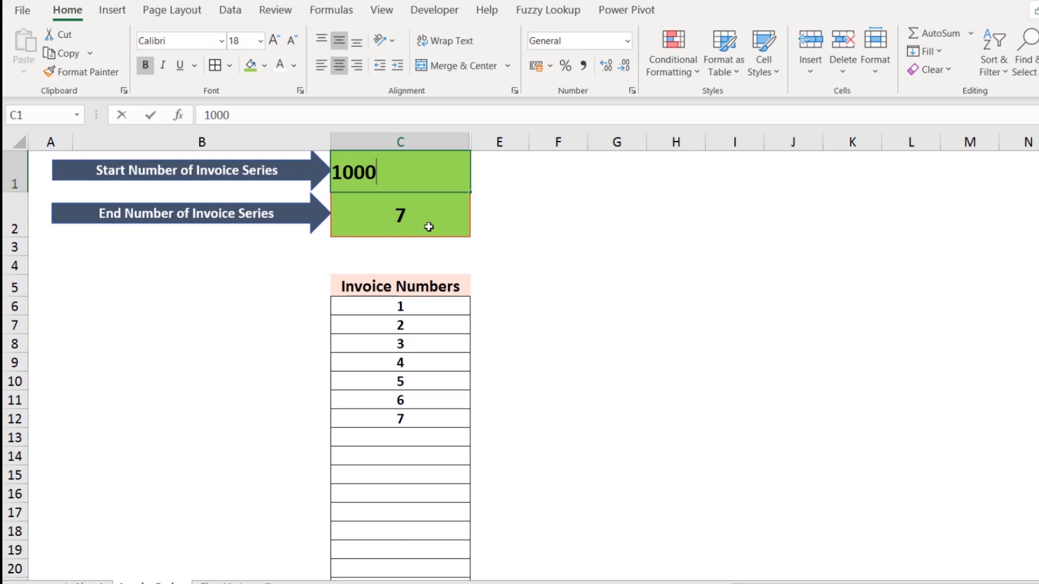
key("Return")
type("1")
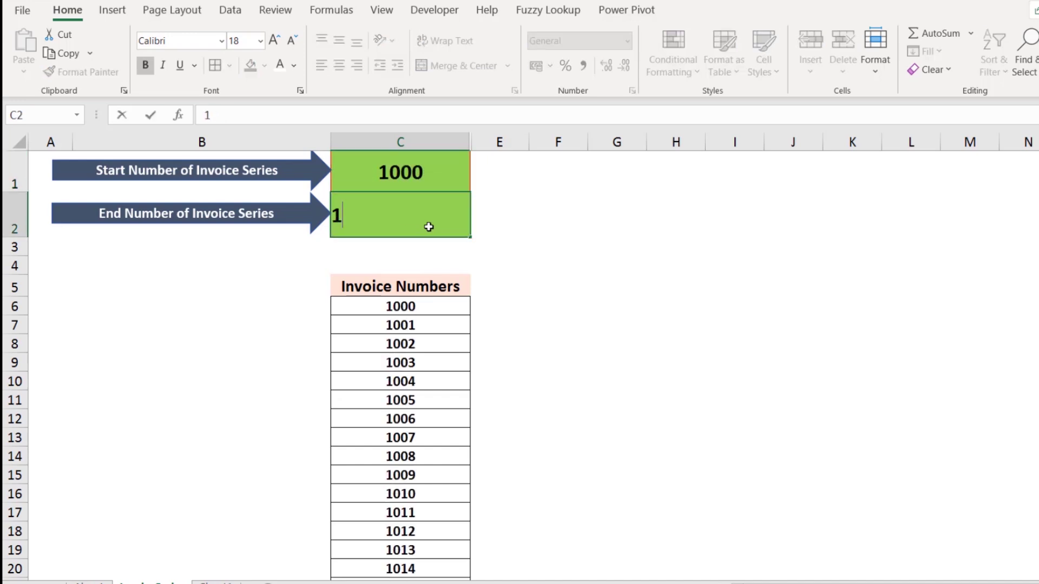
key("BackSpace")
key("Escape")
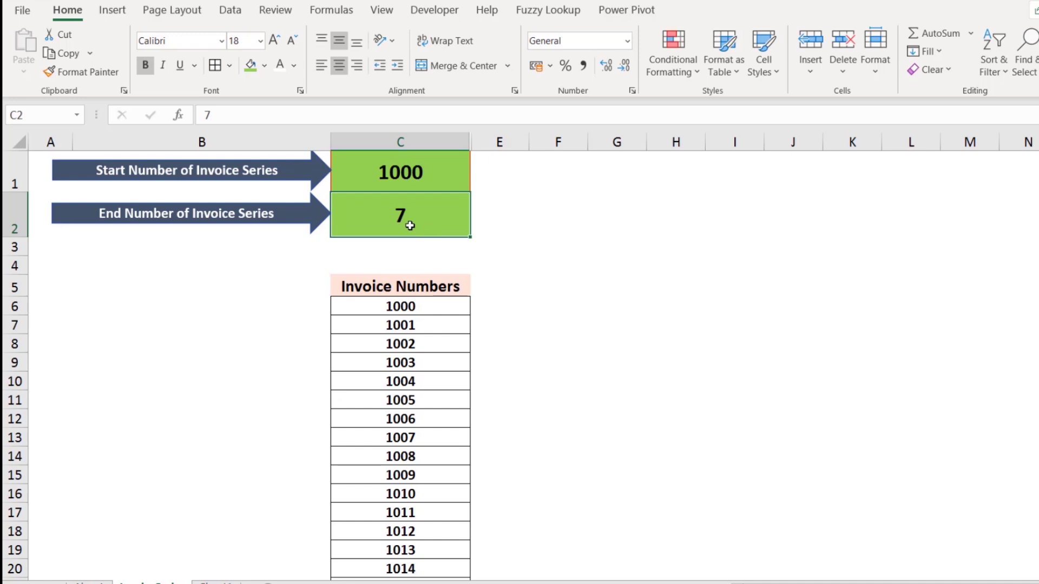
- Inspect the start and end values and the =C1 and IFERROR invoice formulas
left_click(391, 214)
left_click(402, 169)
left_click(404, 217)
left_click(404, 175)
left_click(408, 224)
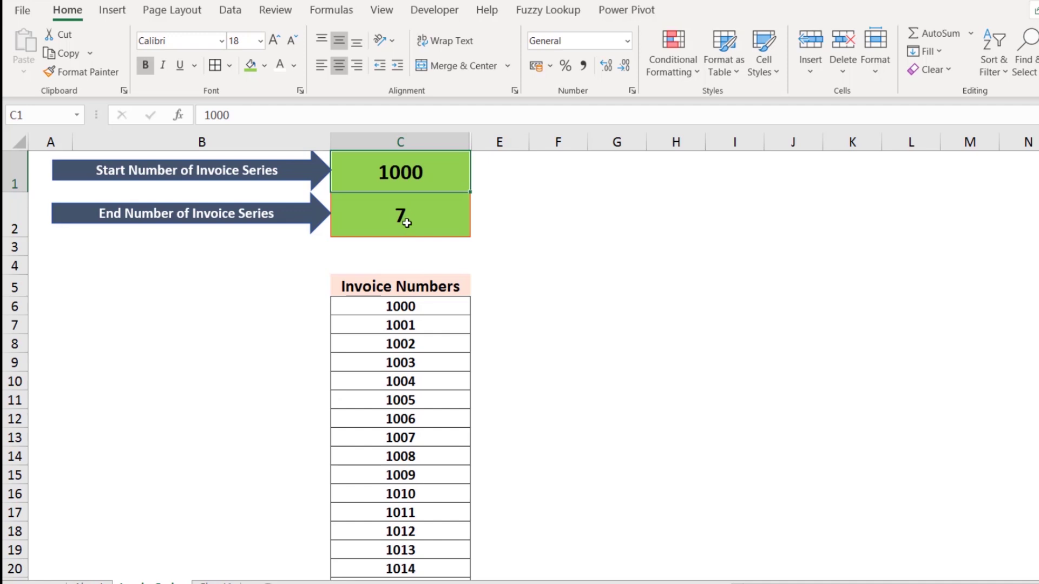
left_click(407, 229)
left_click(400, 326)
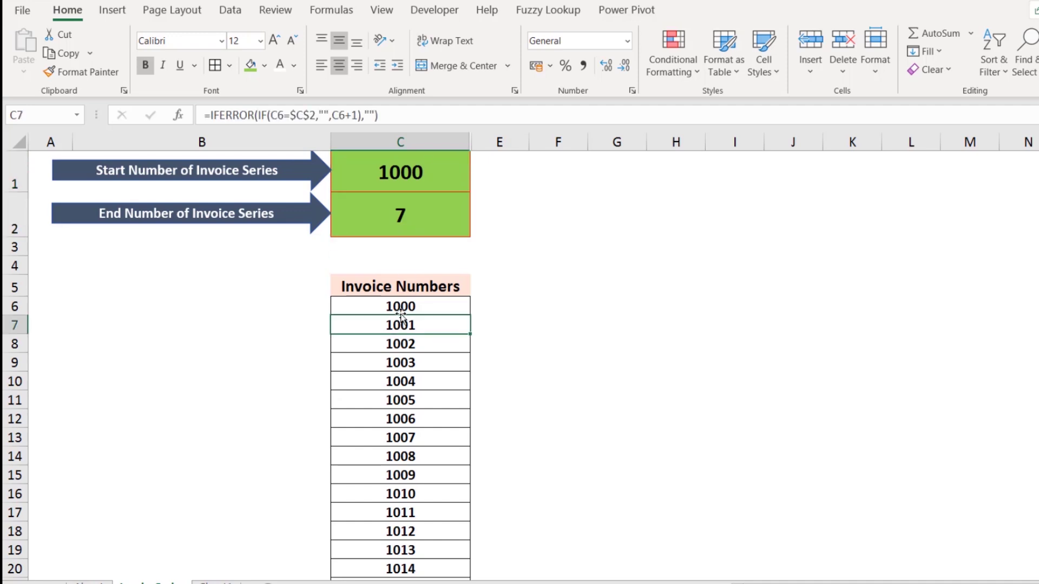
left_click(400, 306)
left_click(411, 327)
- Select the end number cell C2 and bring up Conditional Formatting
left_click(398, 170)
left_click(401, 213)
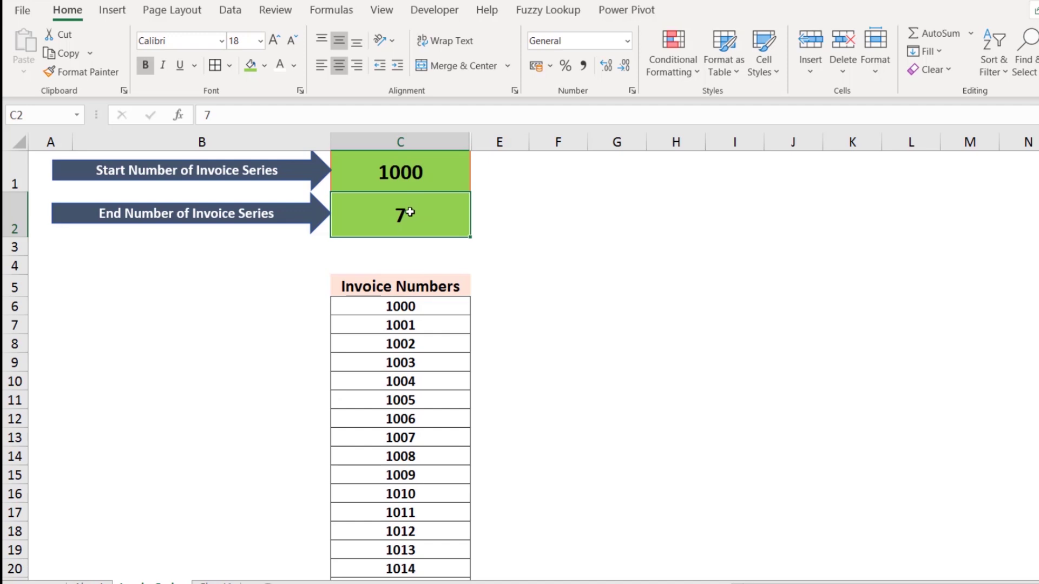
left_click(692, 72)
mouse_move(730, 103)
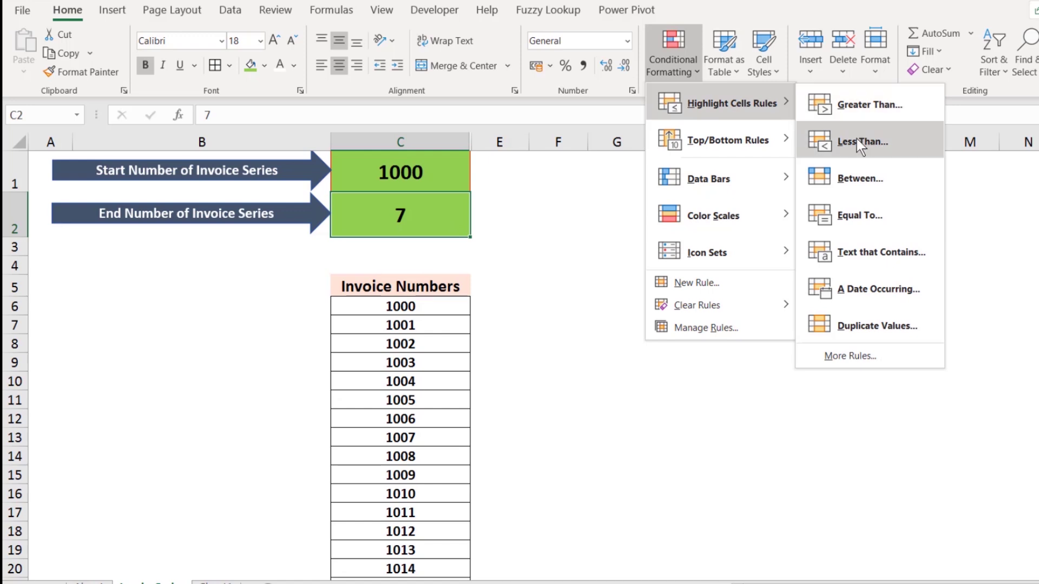
- Add a Less Than =$C$1 Light Red Fill rule to the end number cell C2
left_click(856, 140)
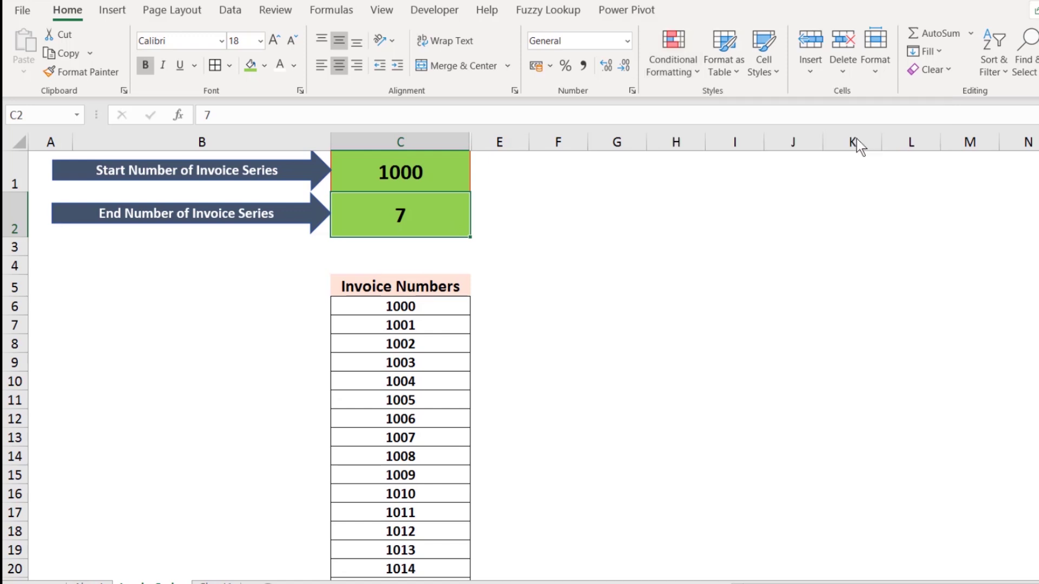
left_click(388, 177)
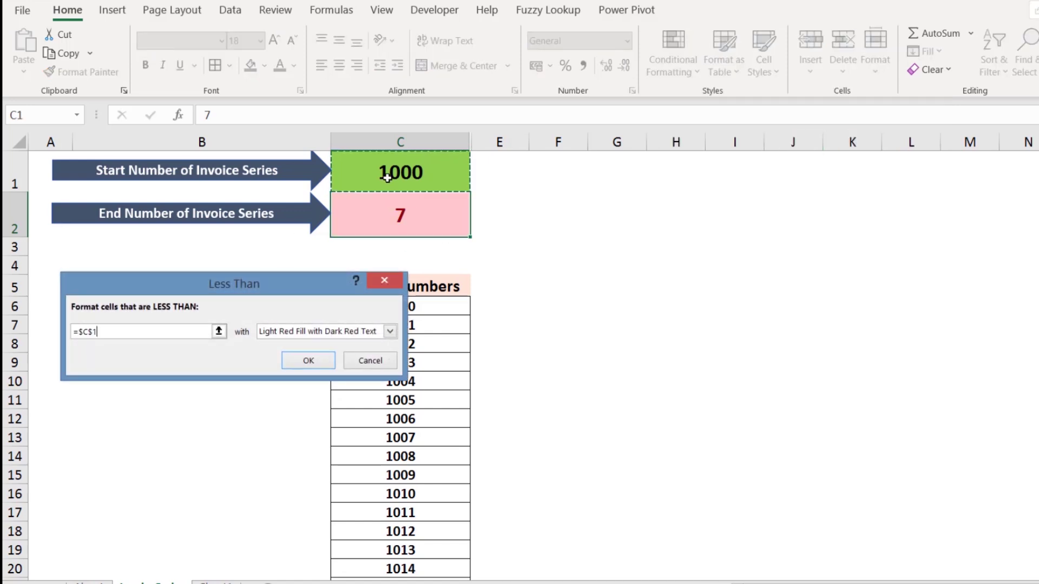
left_click(311, 358)
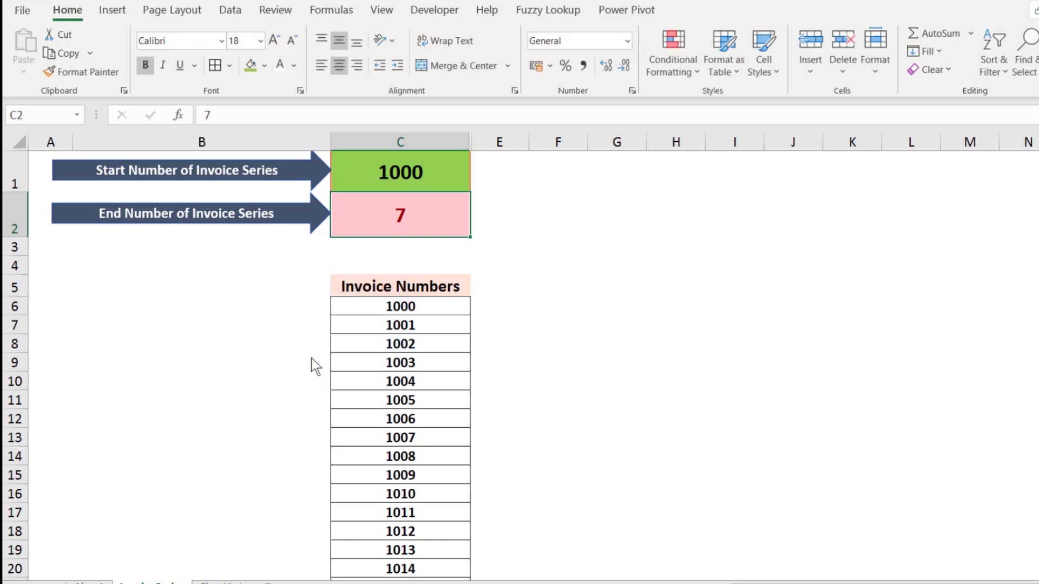
- Add a Greater Than =$C$2 Light Red Fill rule to the start number cell C1
left_click(432, 183)
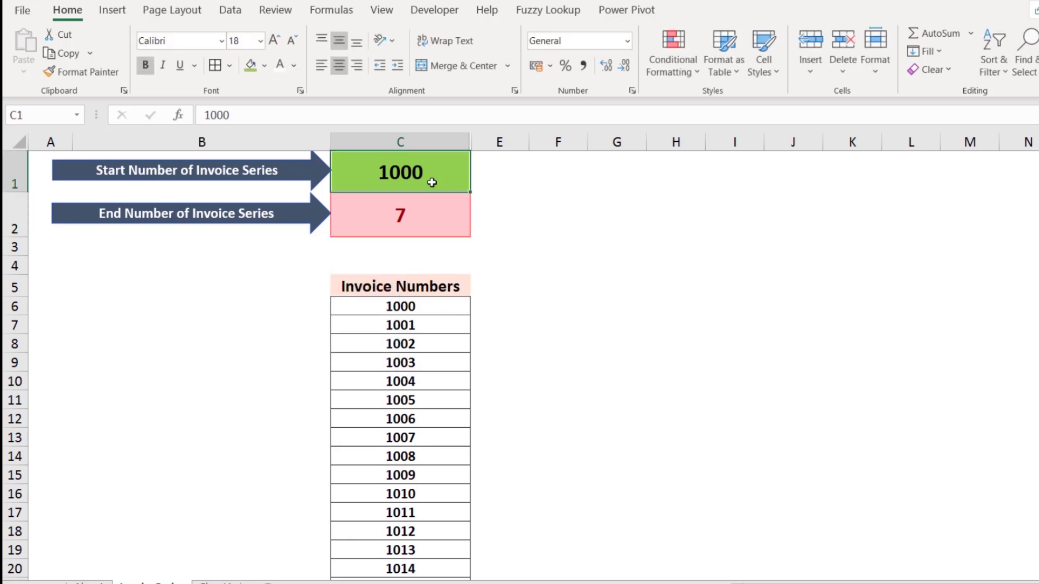
left_click(699, 73)
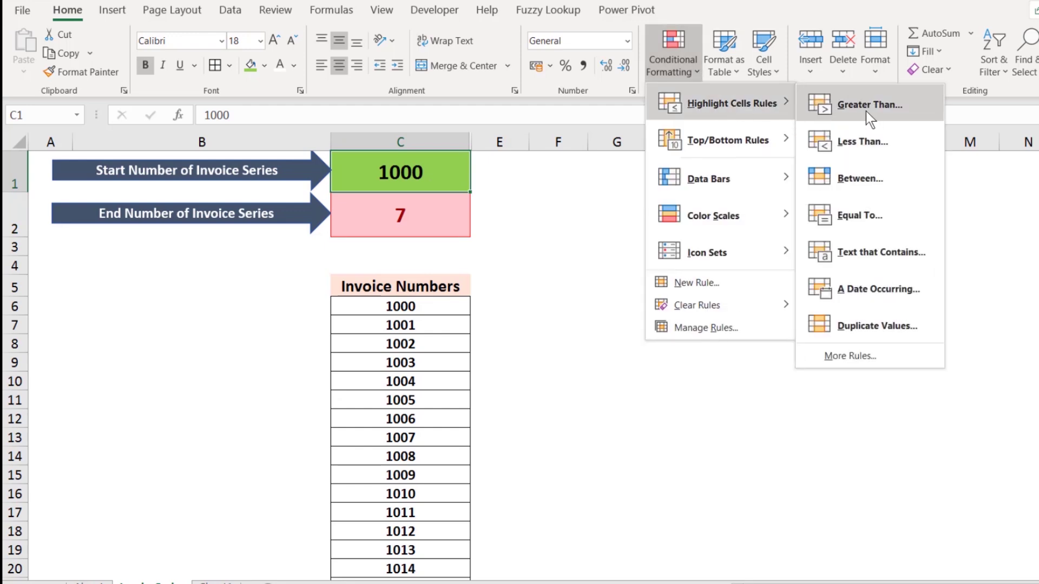
left_click(863, 109)
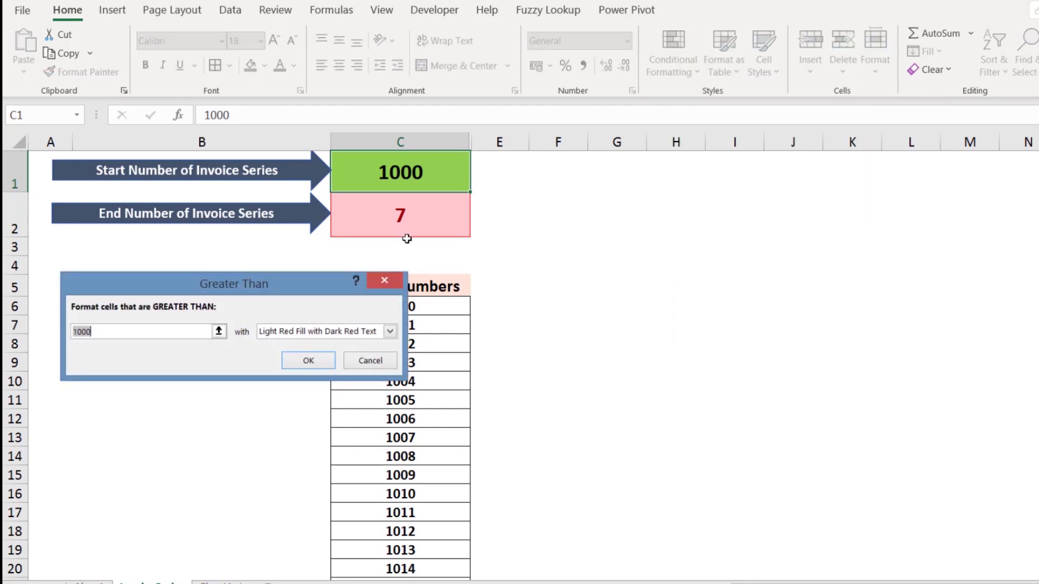
left_click(377, 222)
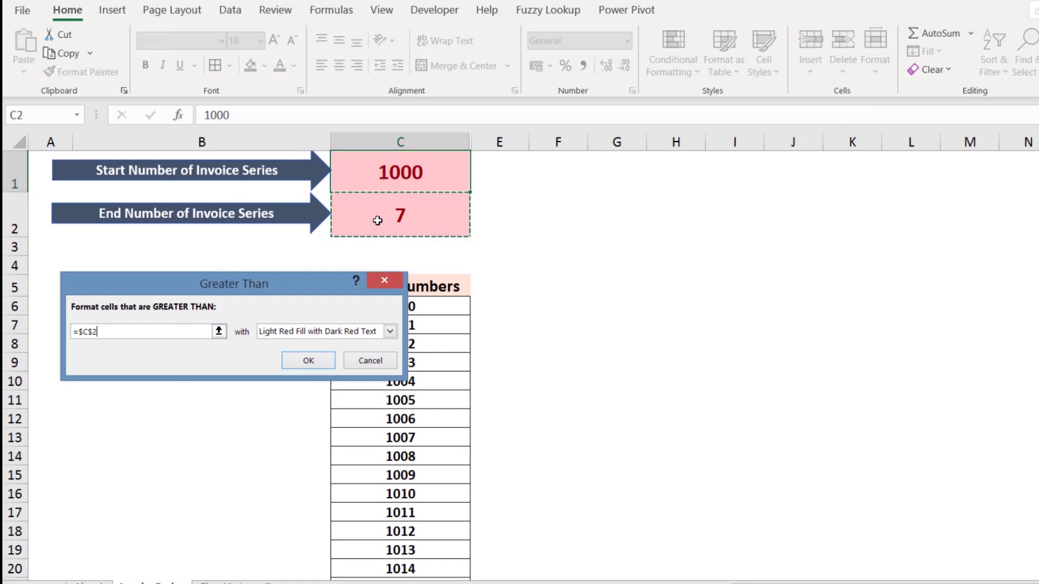
left_click(314, 364)
left_click(420, 220)
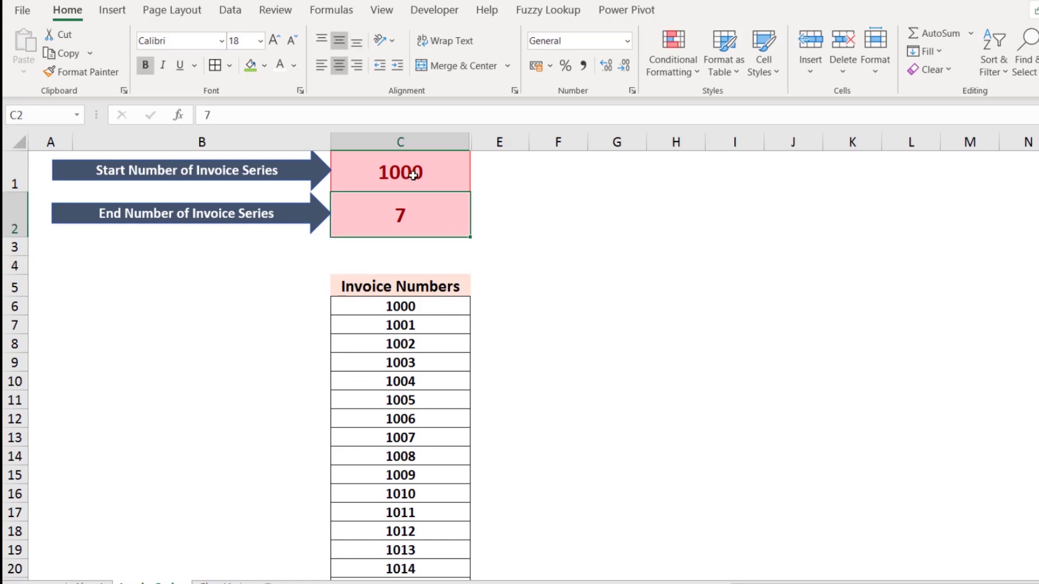
left_click(413, 171)
left_click(418, 220)
type("100")
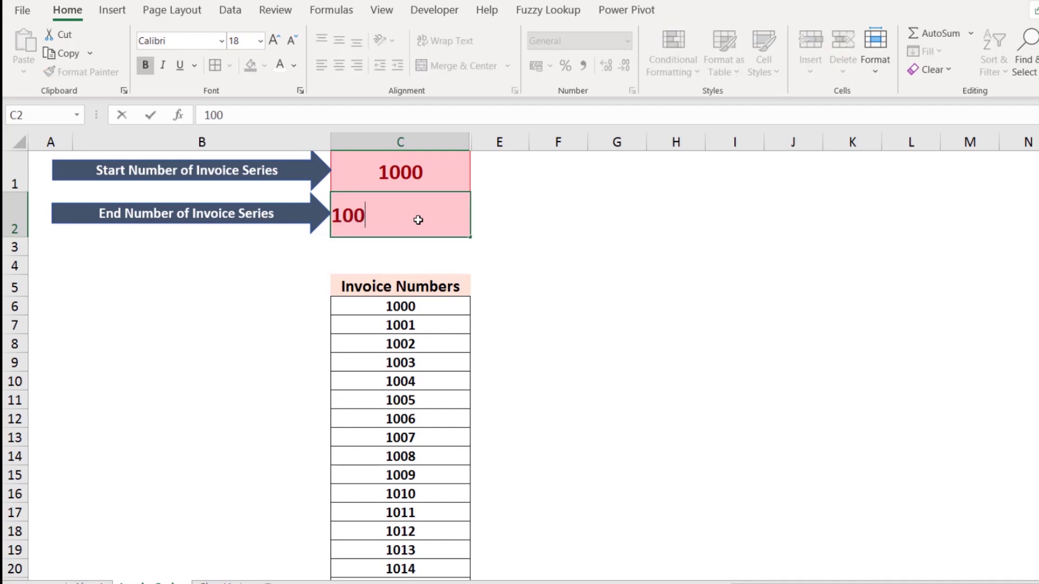
type("5")
key("Return")
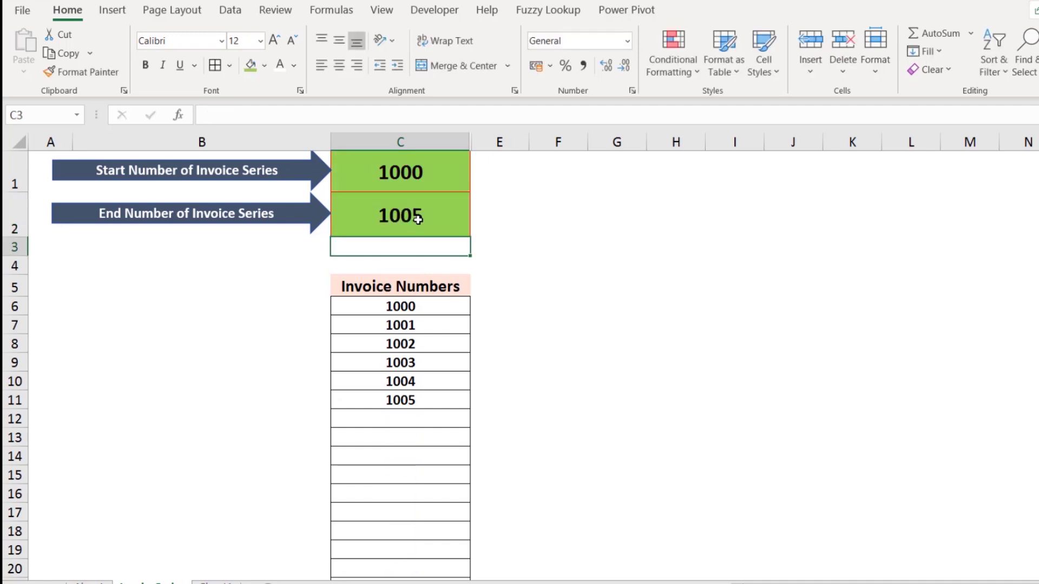
left_click(425, 180)
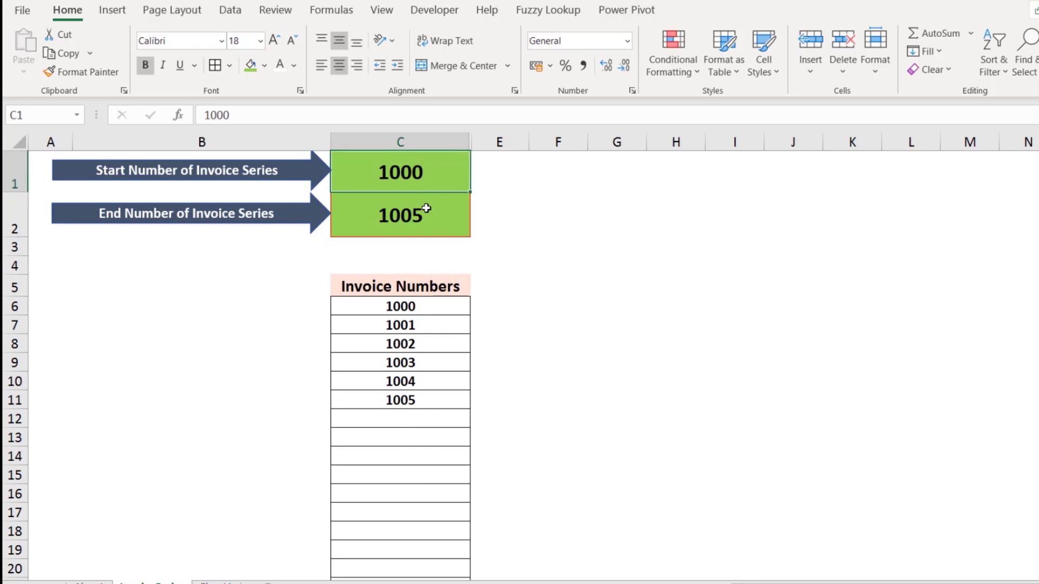
left_click(422, 209)
left_click(421, 177)
left_click(414, 218)
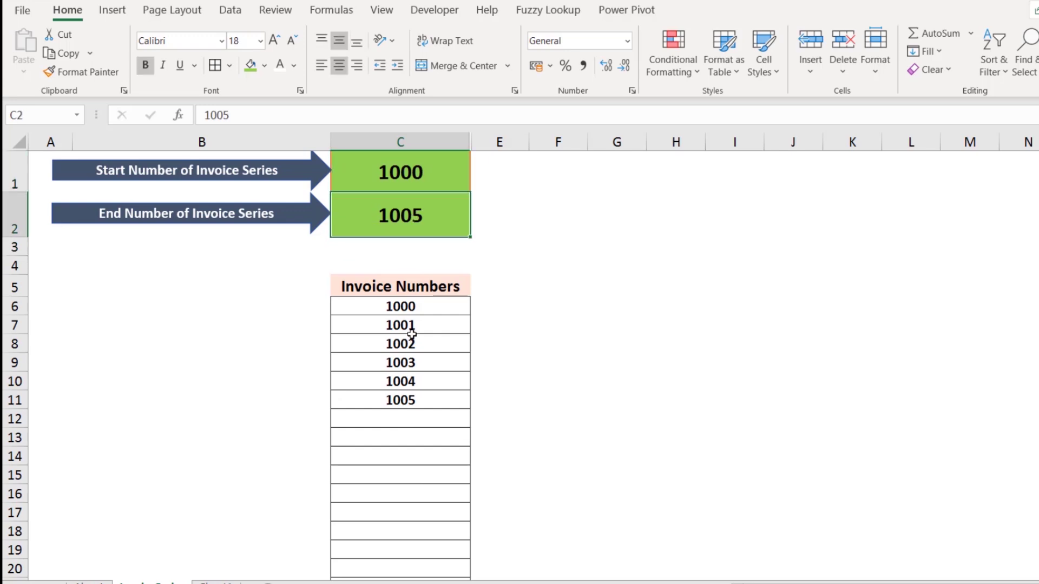
left_click(411, 336)
left_click(410, 226)
type("999")
key("Return")
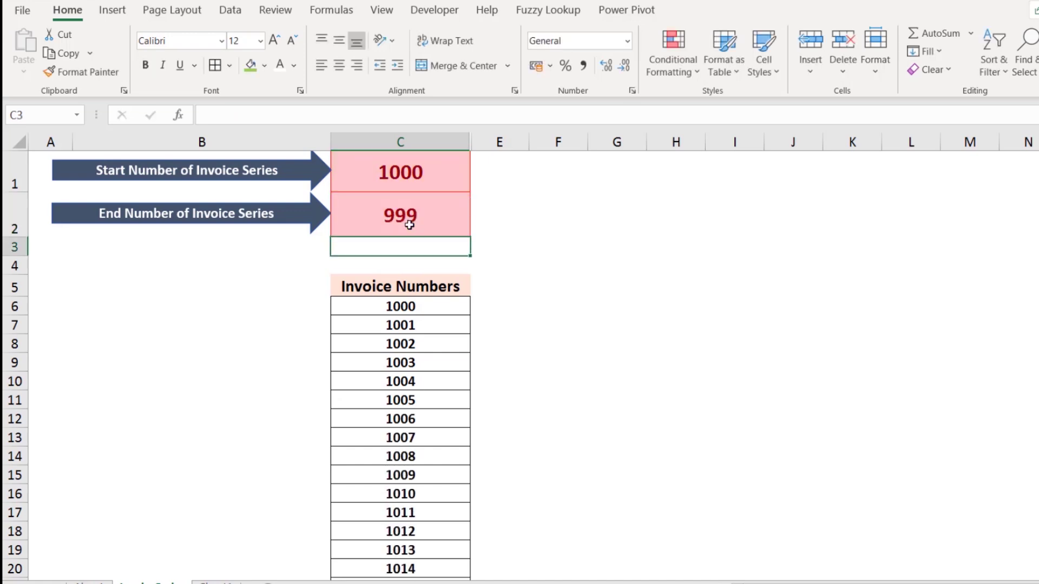
left_click(372, 362)
scroll(372, 363, "down", 10)
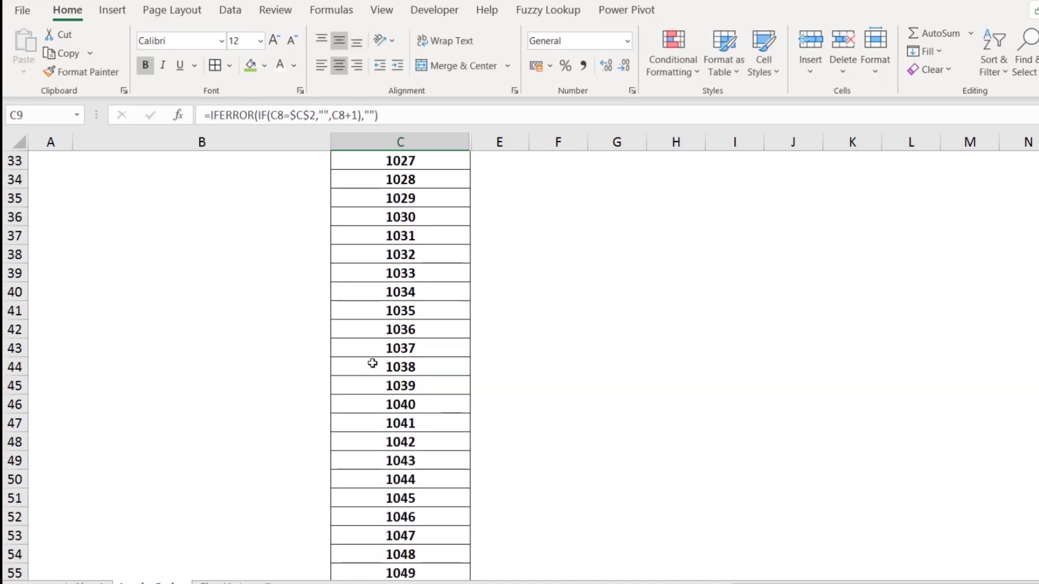
scroll(372, 363, "up", 10)
left_click(394, 307)
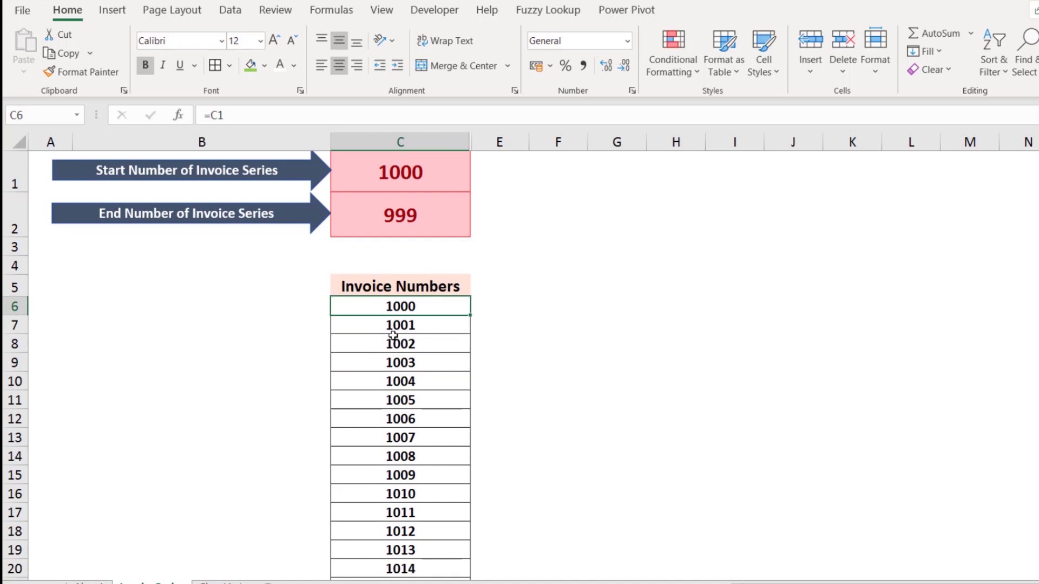
left_click(390, 327)
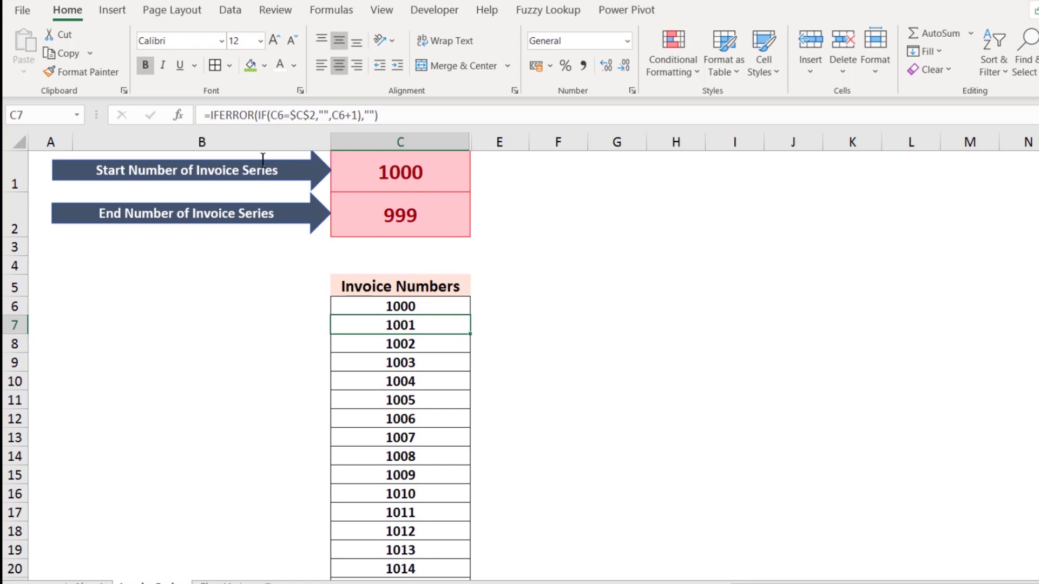
- Wrap the C7 formula as =IF($C$2<$C$1,"",IFERROR(...)) with absolute references
left_click(211, 115)
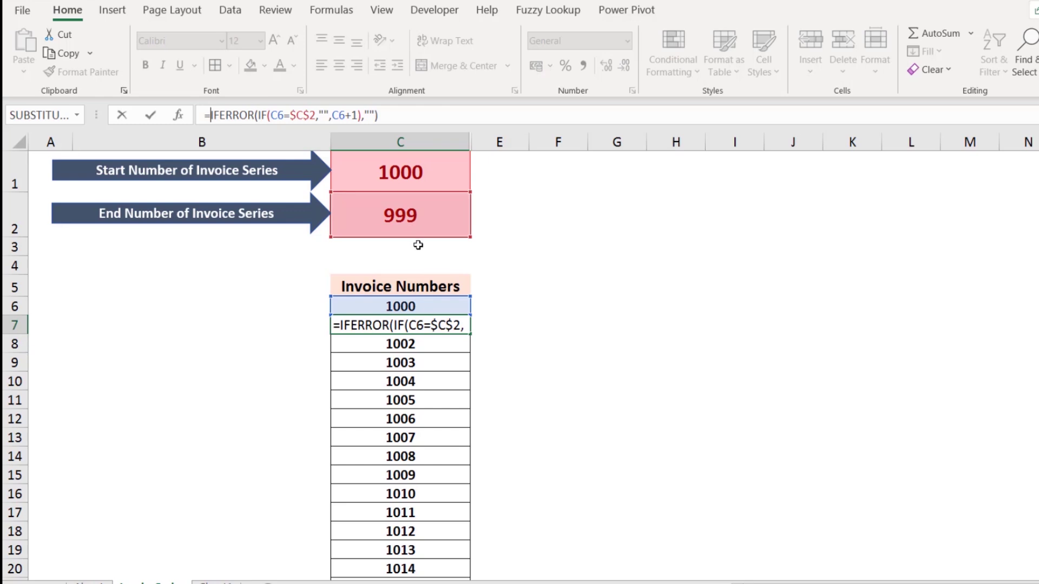
type("if")
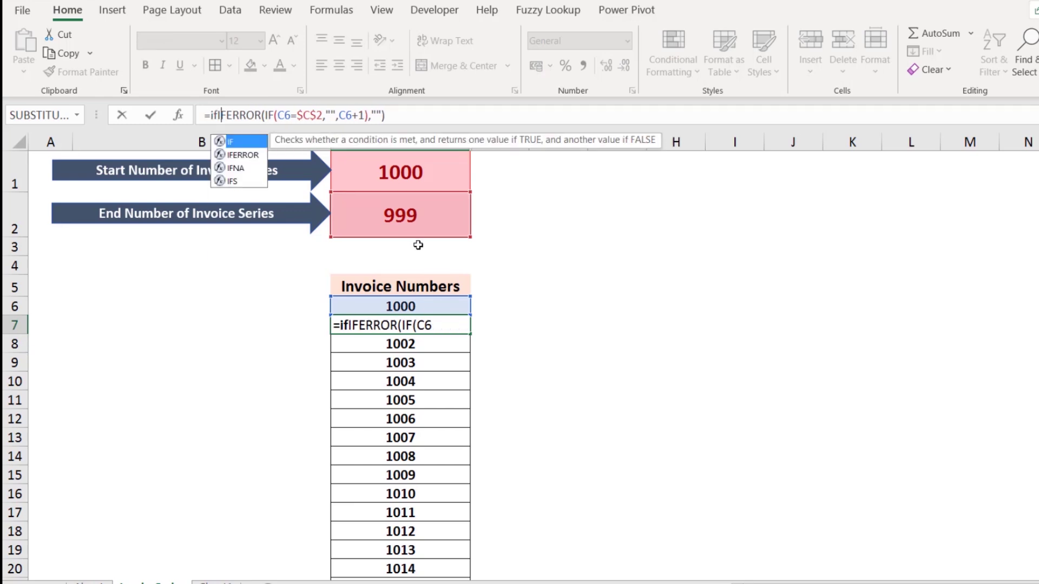
type("(")
left_click(415, 217)
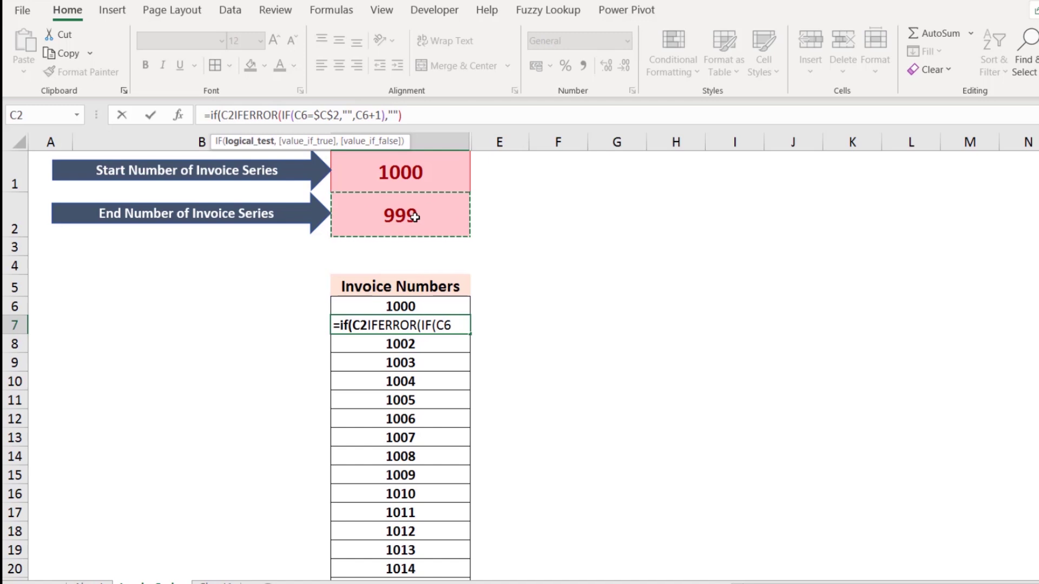
key("F4")
type("<")
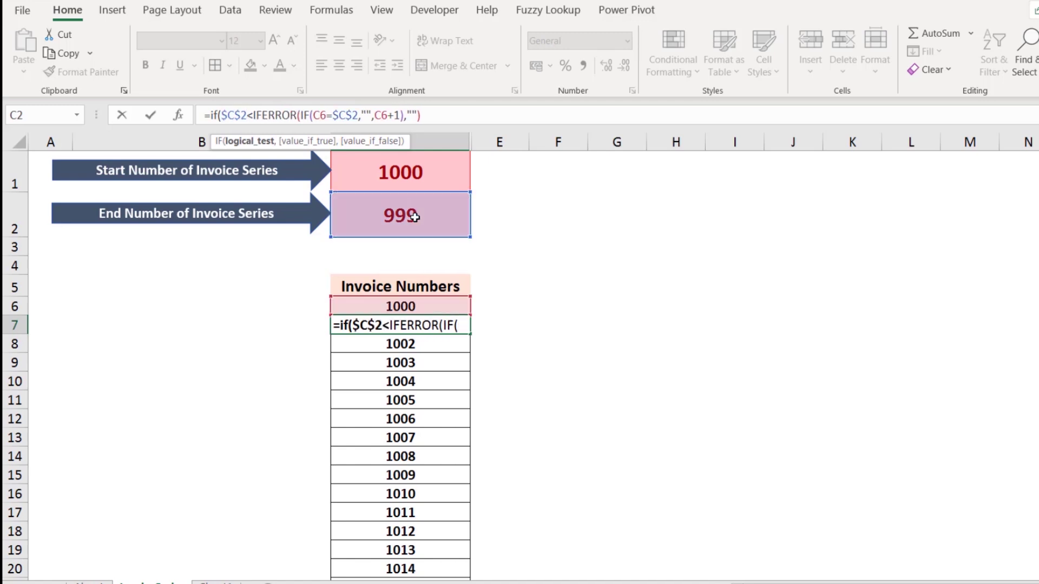
left_click(411, 174)
key("F4")
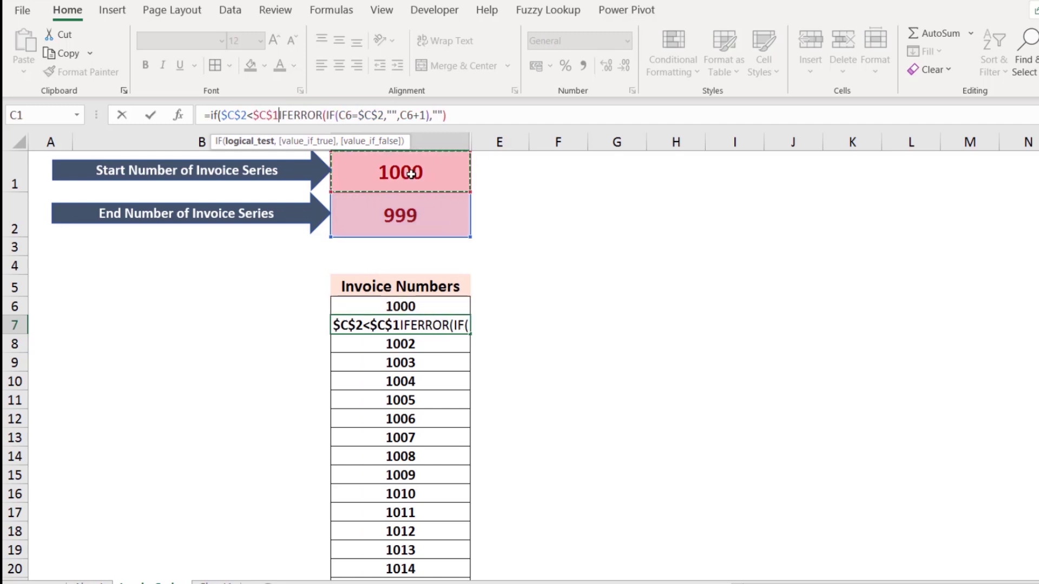
type(",")
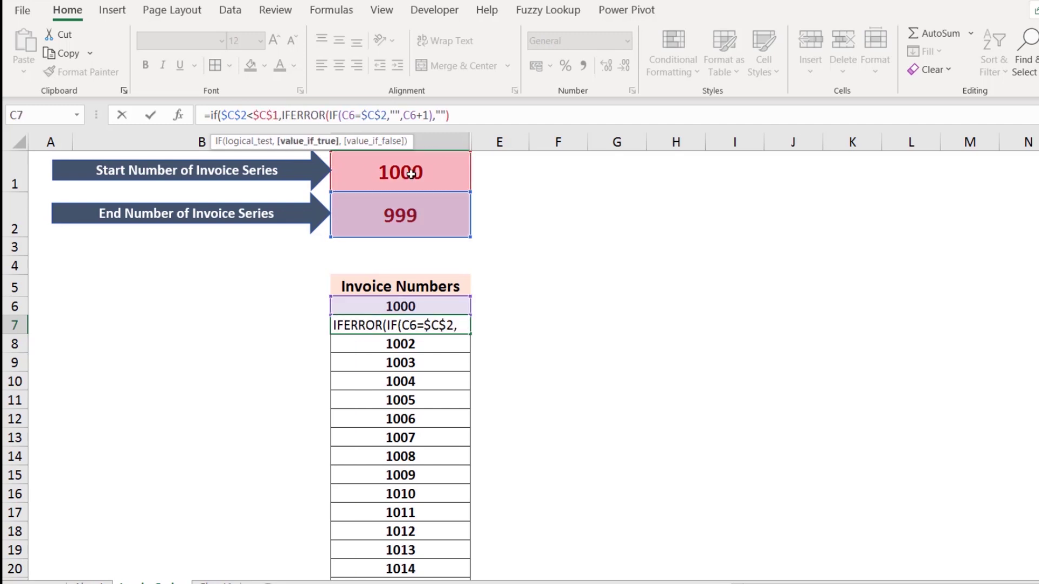
type("\"\"")
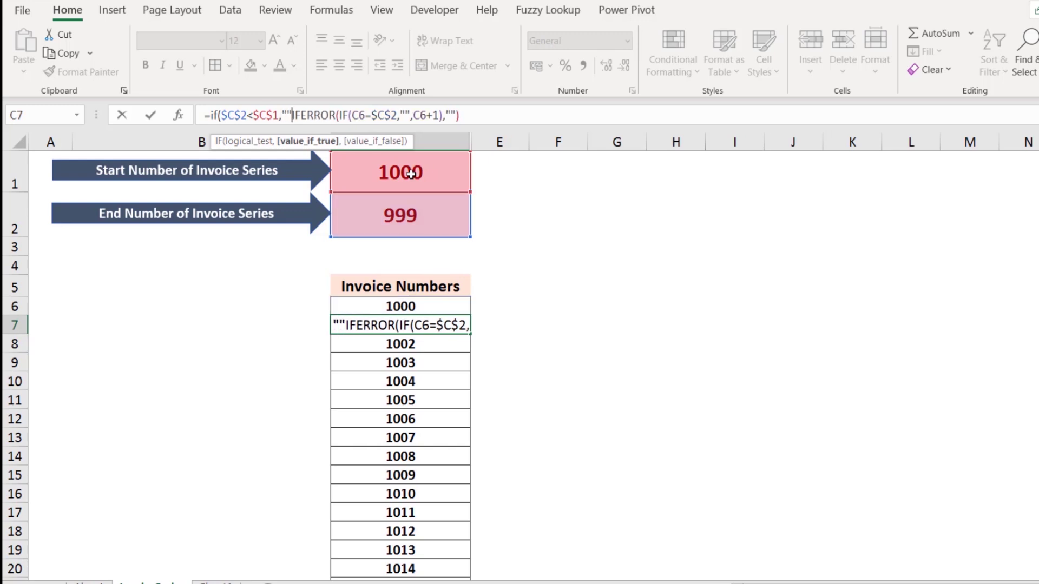
type(",")
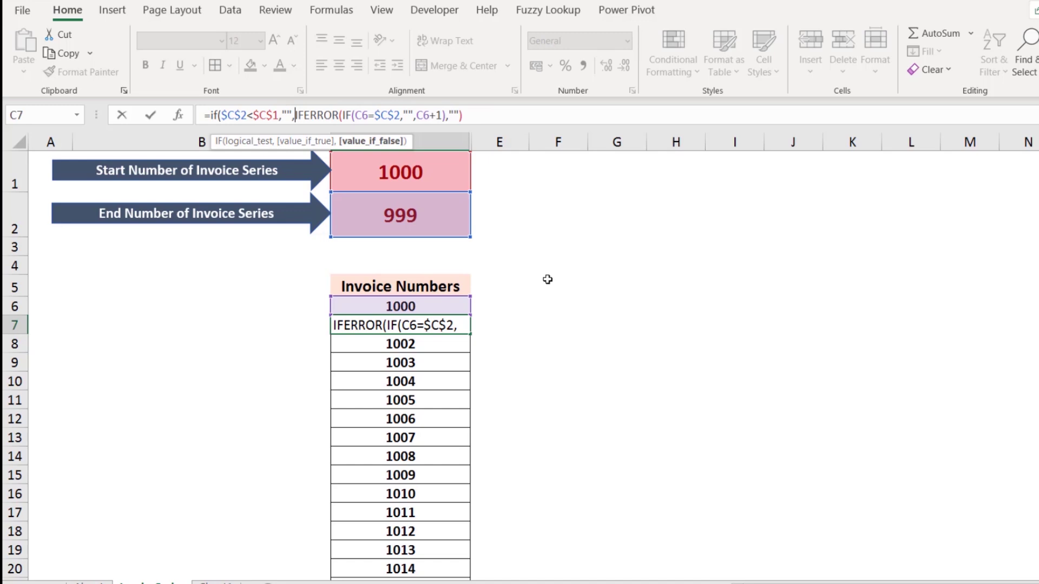
key("Return")
key("Return")
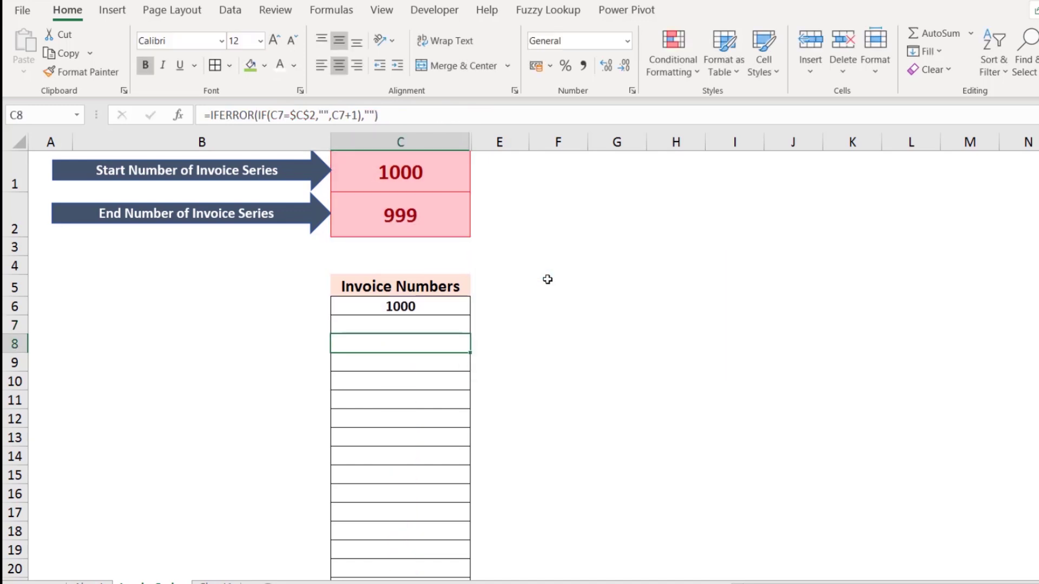
- Fill the new IF formula down the invoice column and spot-check the copies
left_click(469, 324)
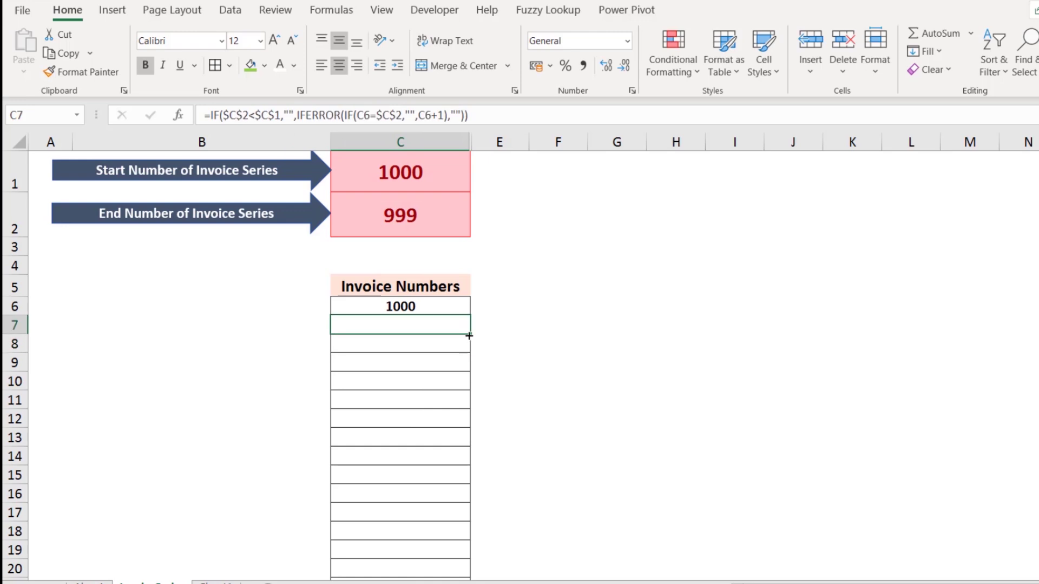
double_click(469, 336)
left_click(420, 372)
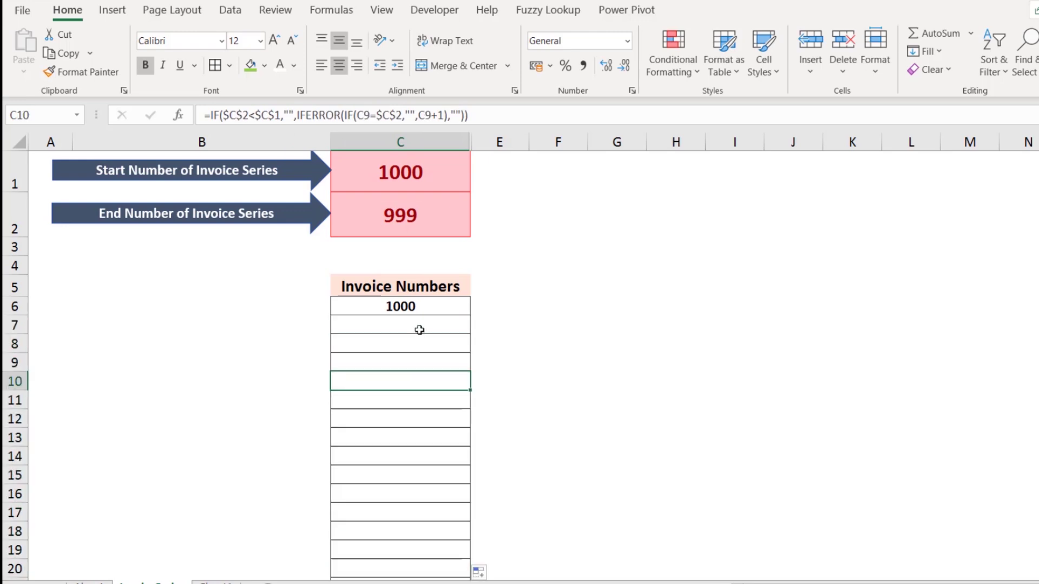
left_click(419, 329)
left_click(414, 382)
- Set the end number in C2 to 1005
left_click(408, 327)
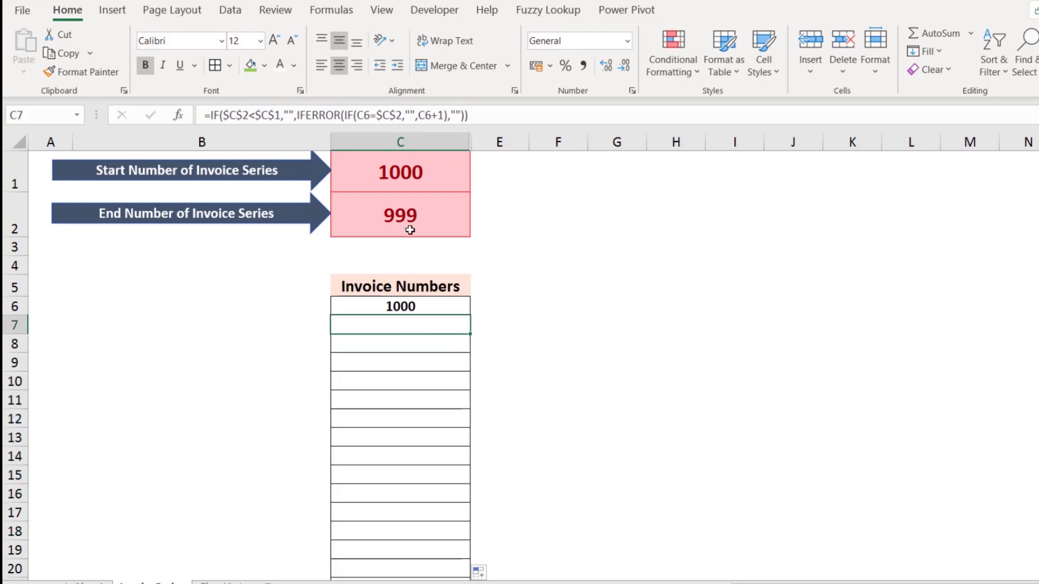
left_click(410, 229)
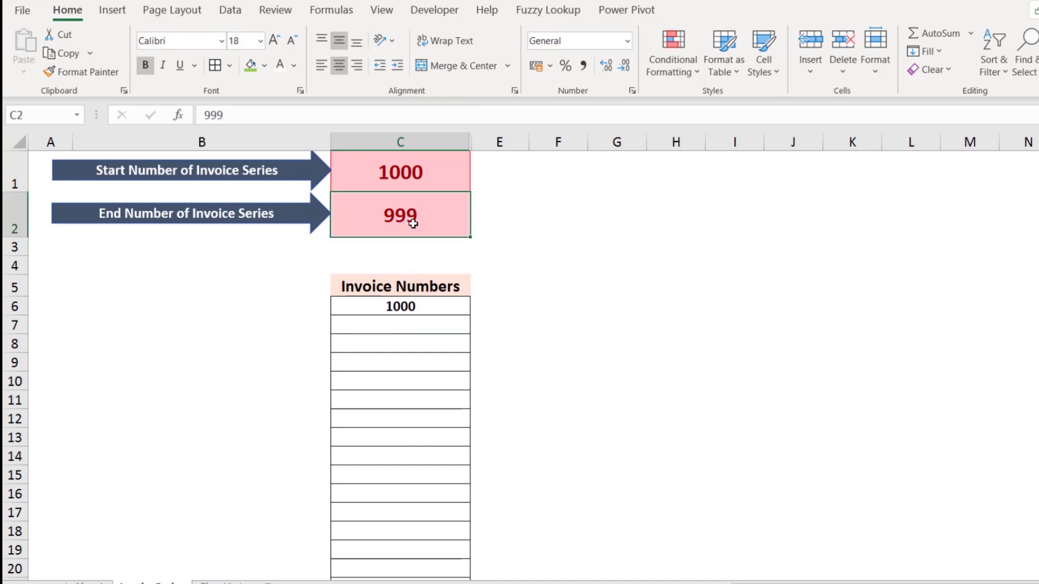
type("1005")
key("ctrl+Return")
key("Return")
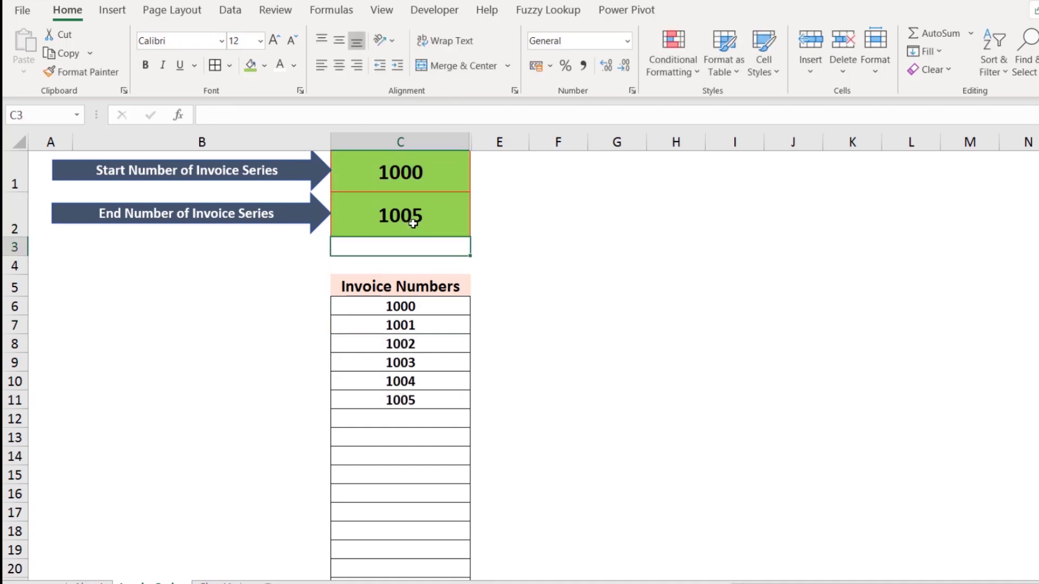
- Review the start and end values and the generated invoice numbers 1000 to 1005
key("Up")
key("Up")
key("Down")
key("Down")
key("Down")
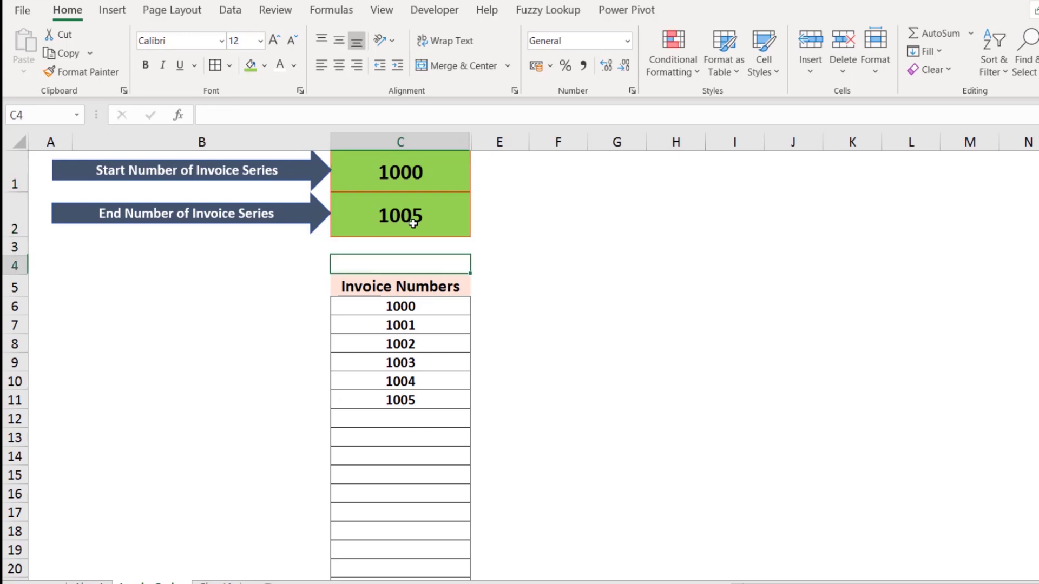
key("Down")
key("Down")
key("Down")
key("Down")
key("Down")
key("Down")
key("Down")
key("Down")
key("Down")
key("Up")
key("Up")
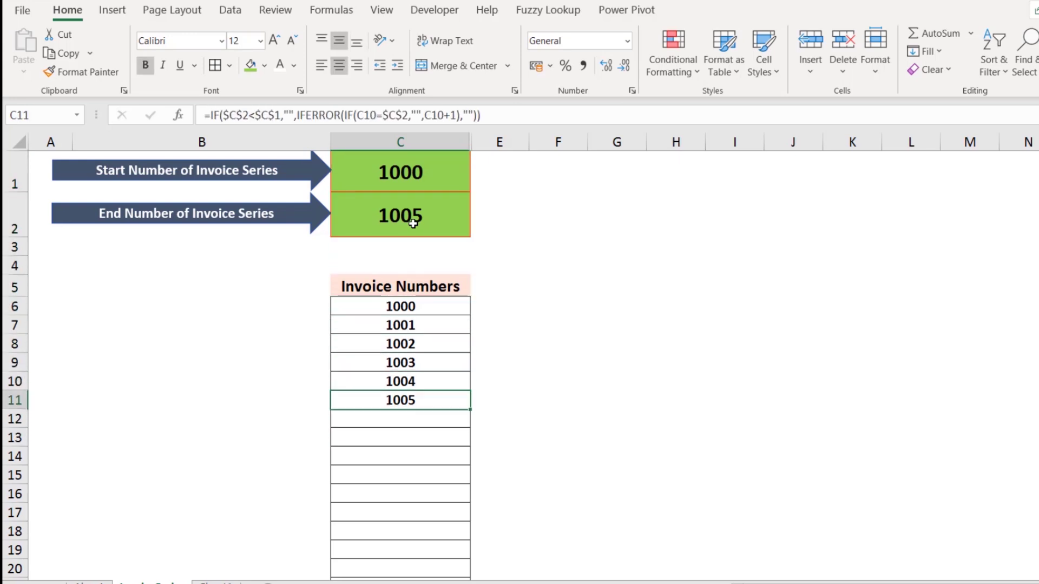
key("Up")
key("Up")
key("Up")
key("Up")
key("Up")
key("Up")
key("Up")
key("Up")
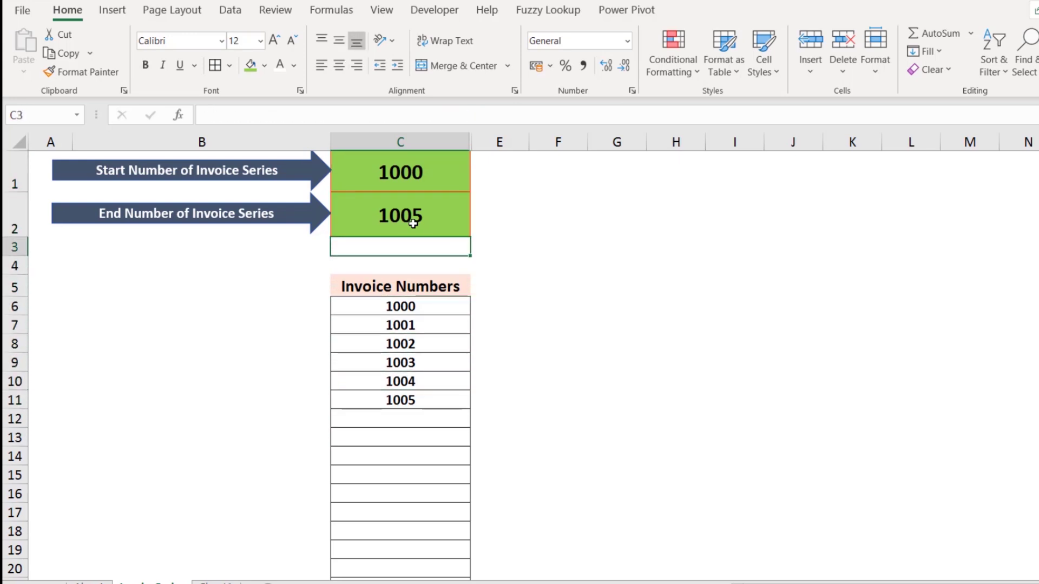
key("Up")
key("Up")
key("Down")
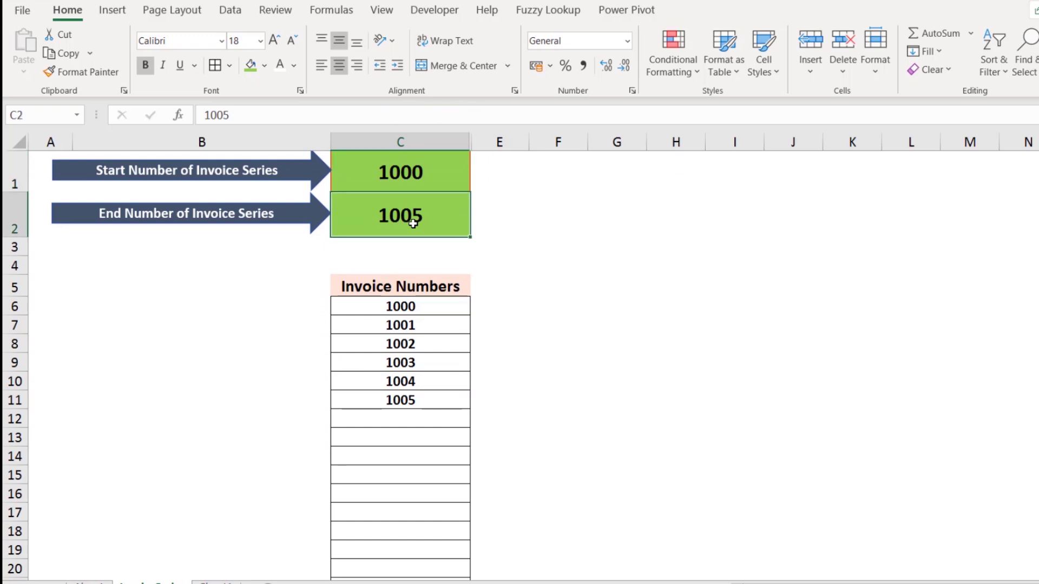
key("Up")
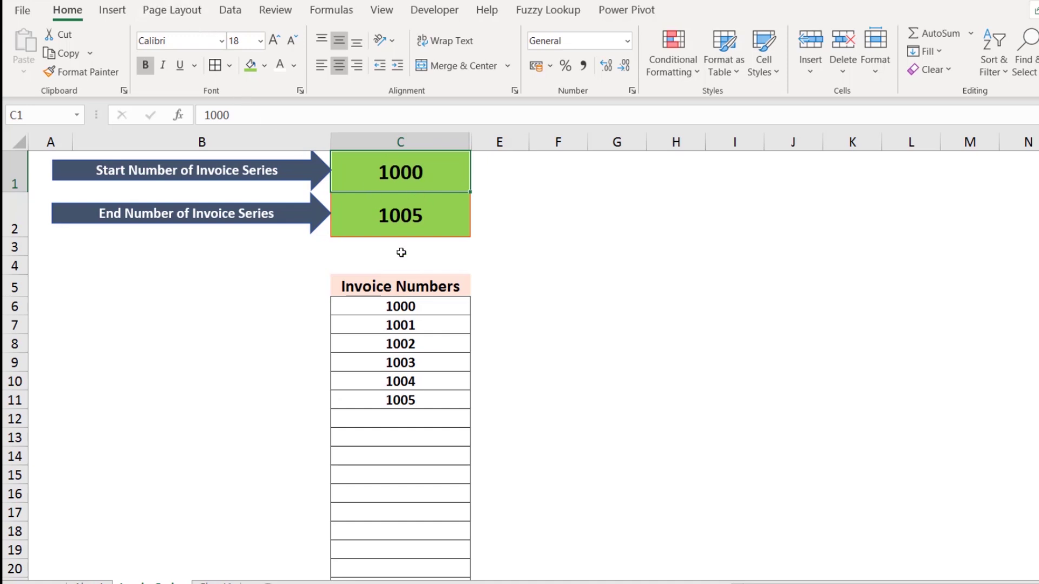
left_click(401, 326)
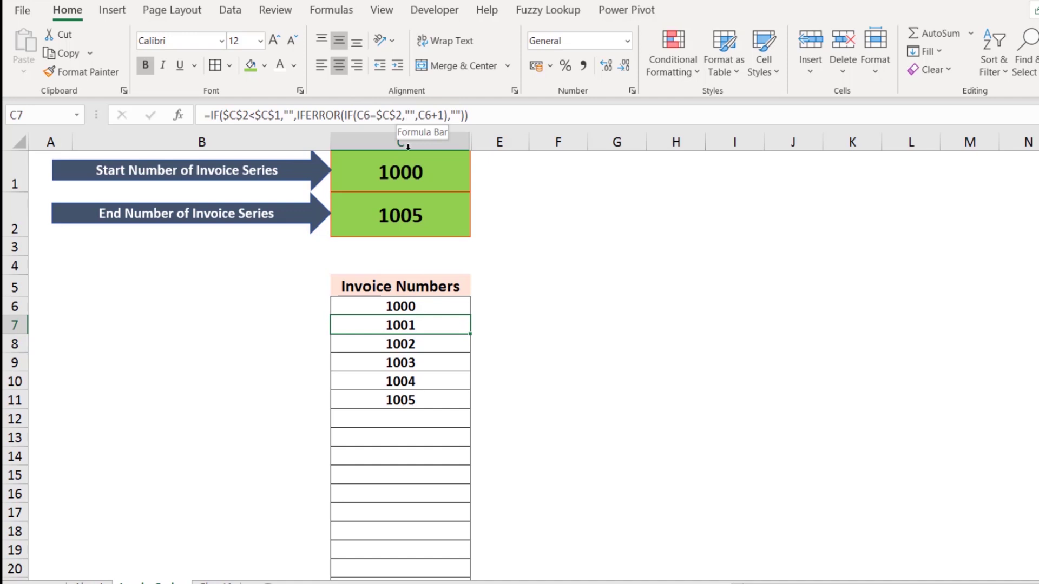
left_click(423, 341)
left_click(422, 326)
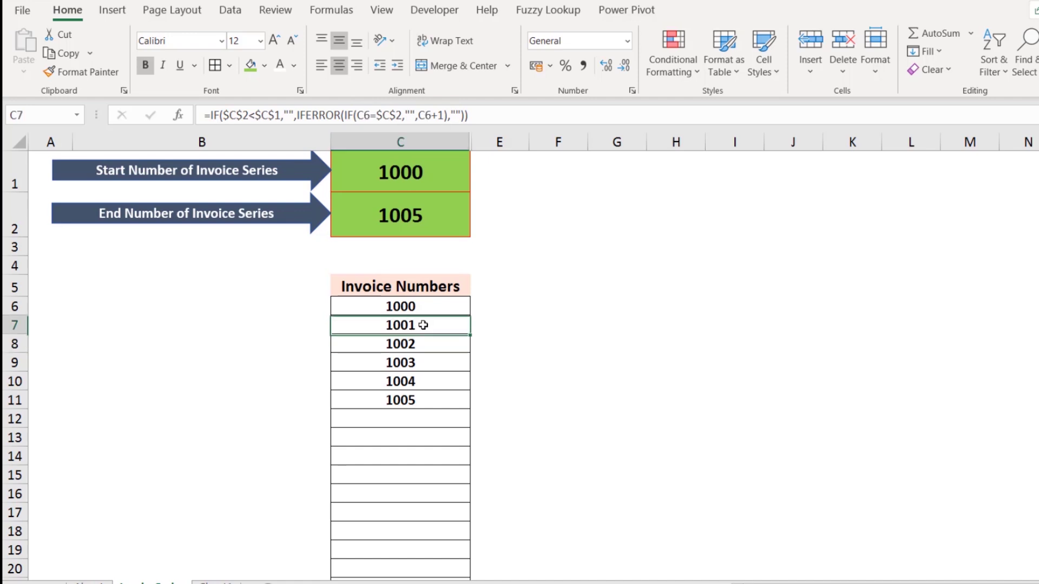
left_click(426, 362)
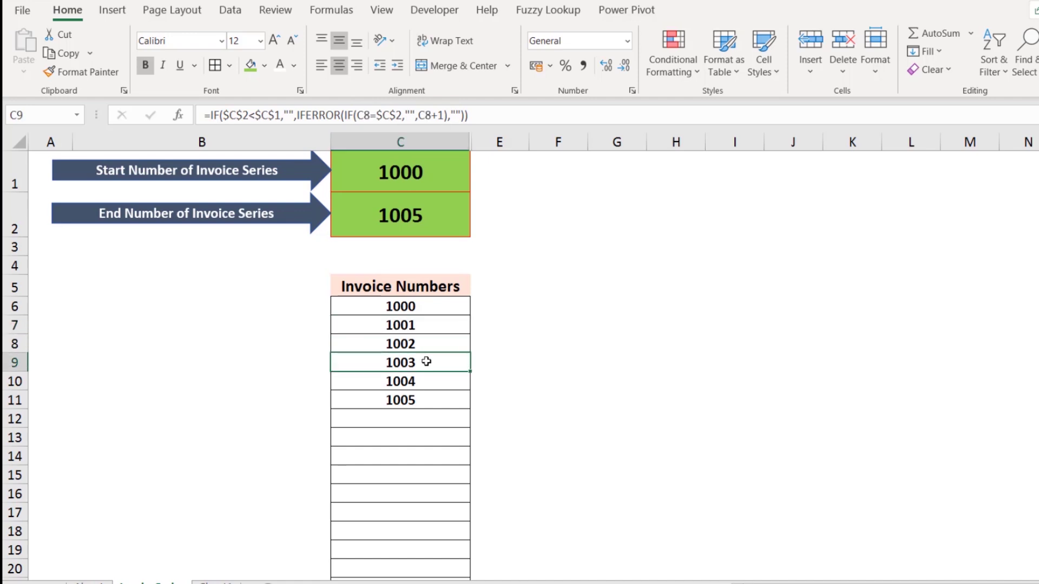
left_click(413, 214)
left_click(411, 176)
left_click(410, 222)
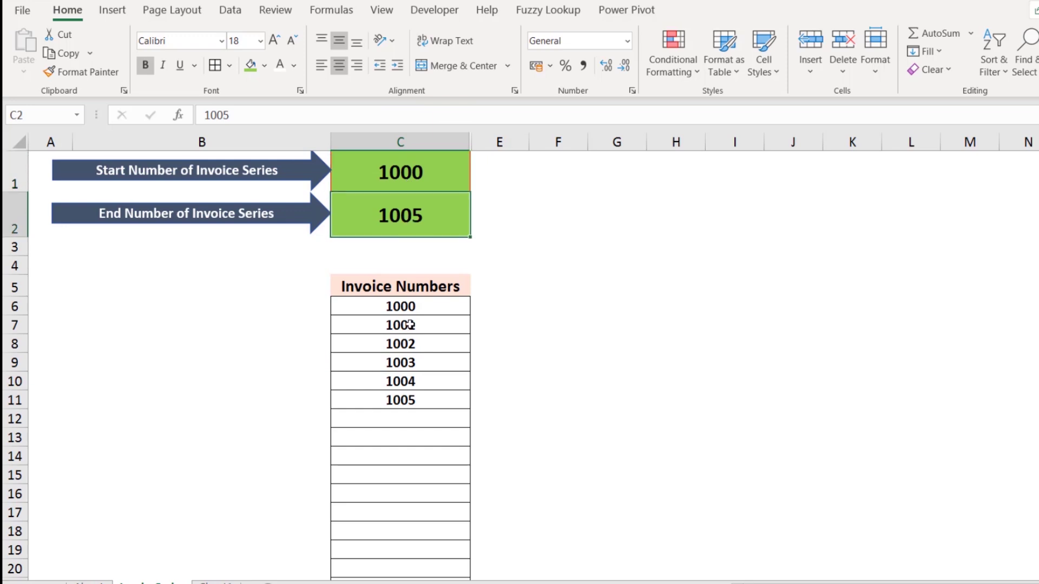
left_click(410, 362)
left_click(411, 399)
left_click(410, 286)
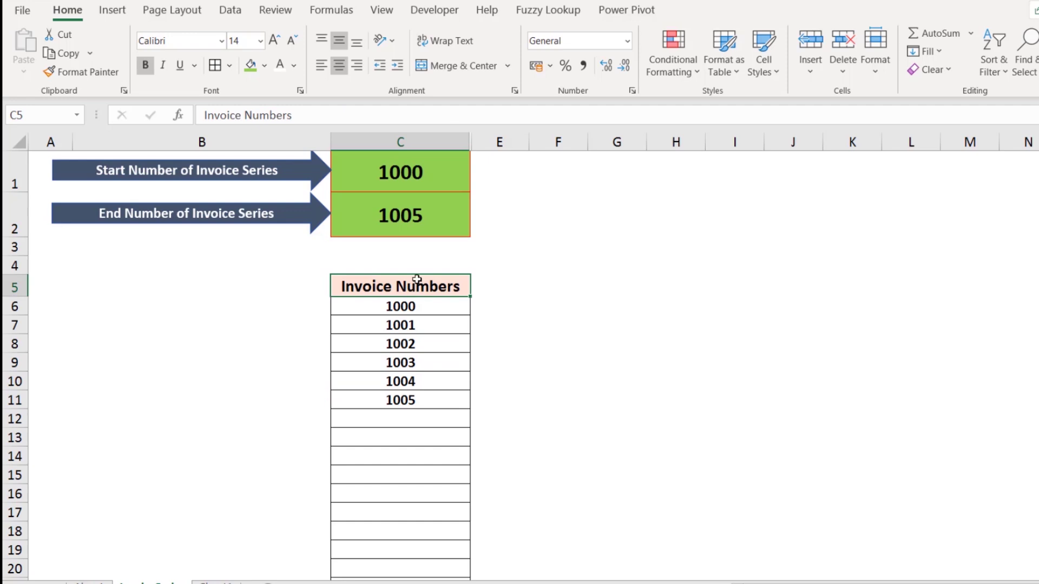
left_click(448, 137)
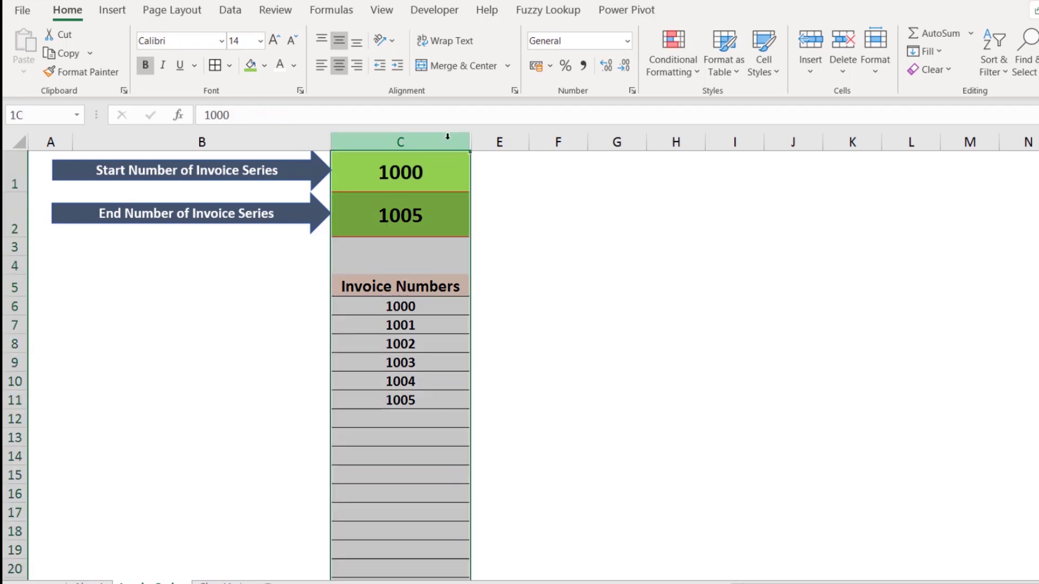
- Unhide column D between C and E to show the CE prefix in D1
left_click_drag(448, 136, 519, 134)
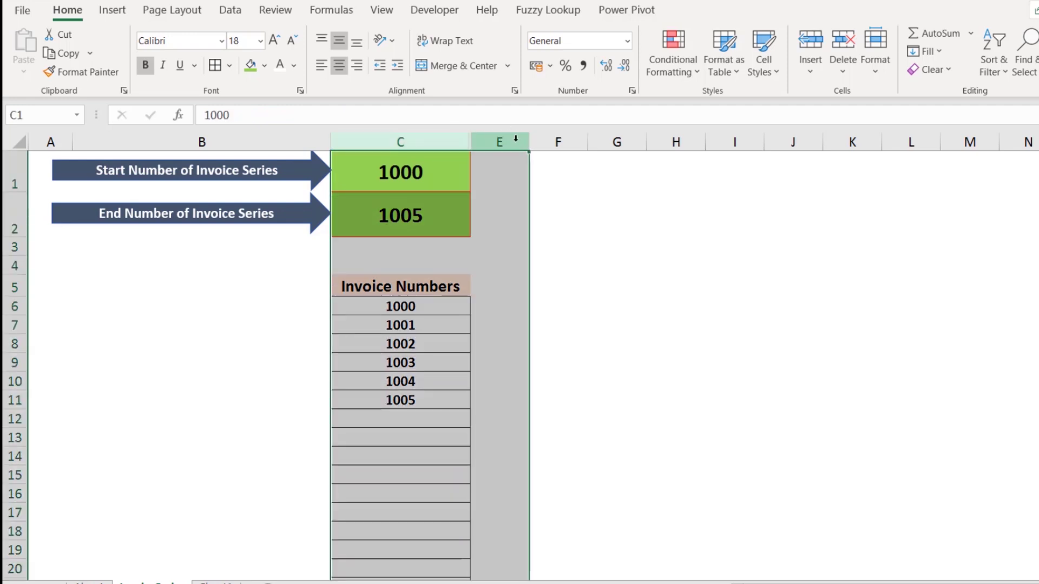
right_click(514, 140)
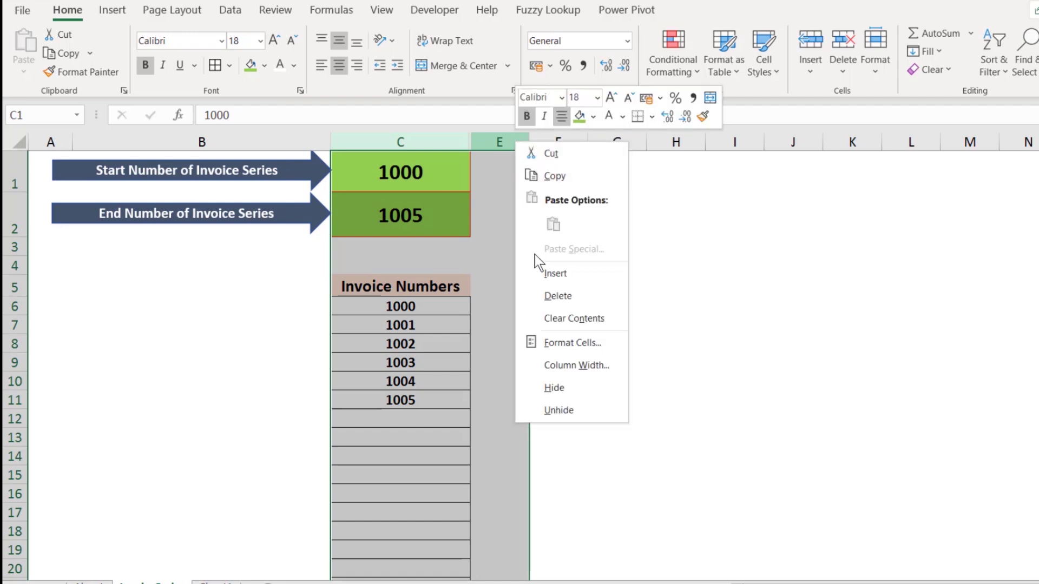
left_click(558, 410)
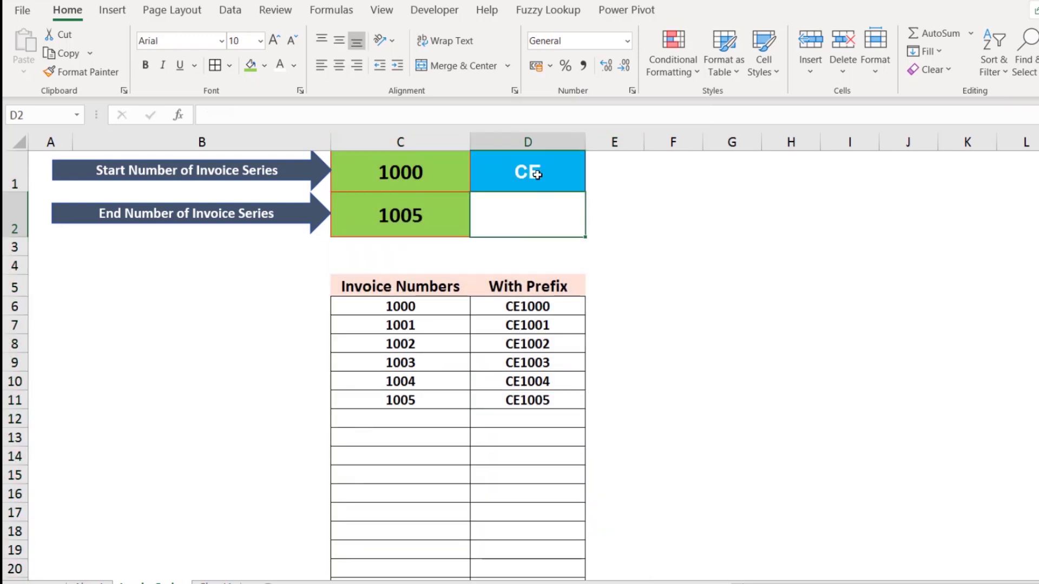
left_click(536, 172)
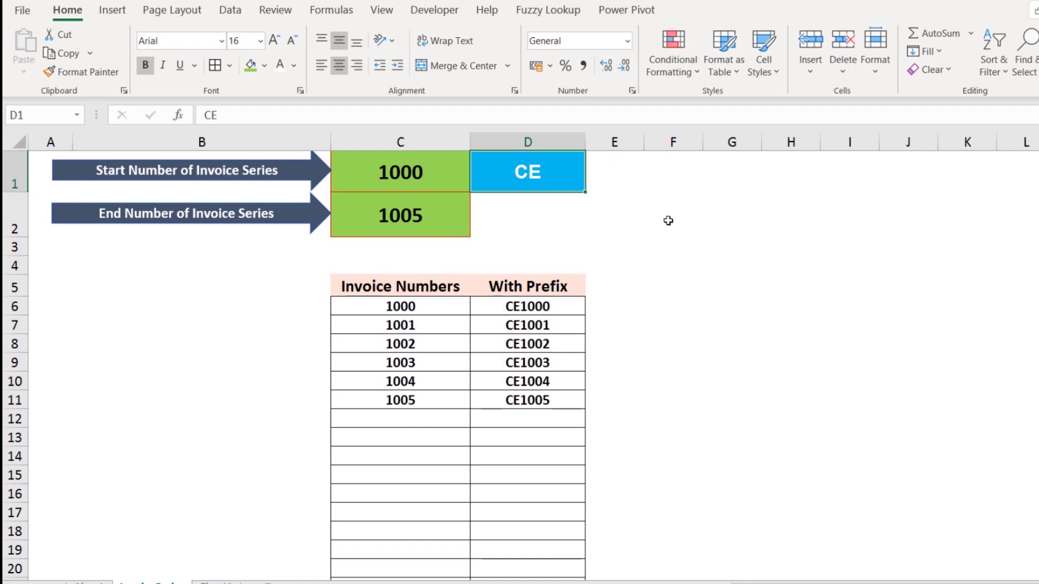
- Try several prefixes in D1, ending with May_, so the list reads May_1000 to May_1005
type("Vijay")
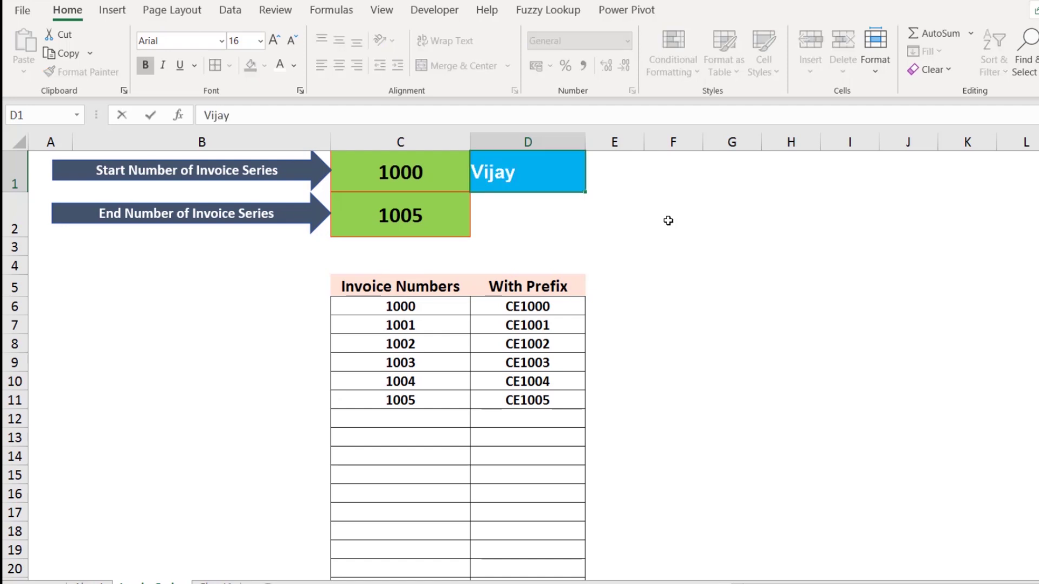
key("Return")
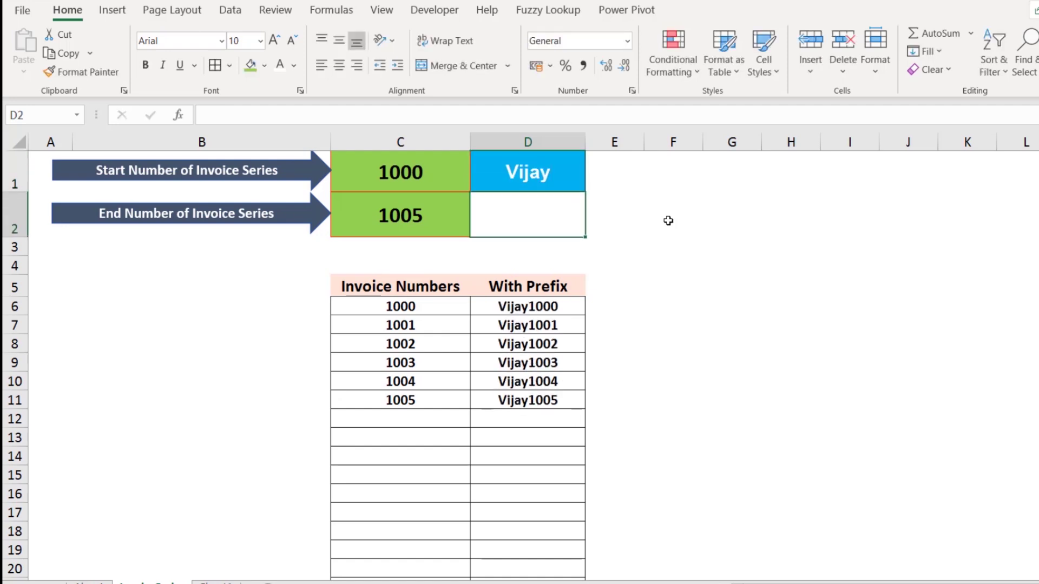
key("Up")
type("A")
key("BackSpace")
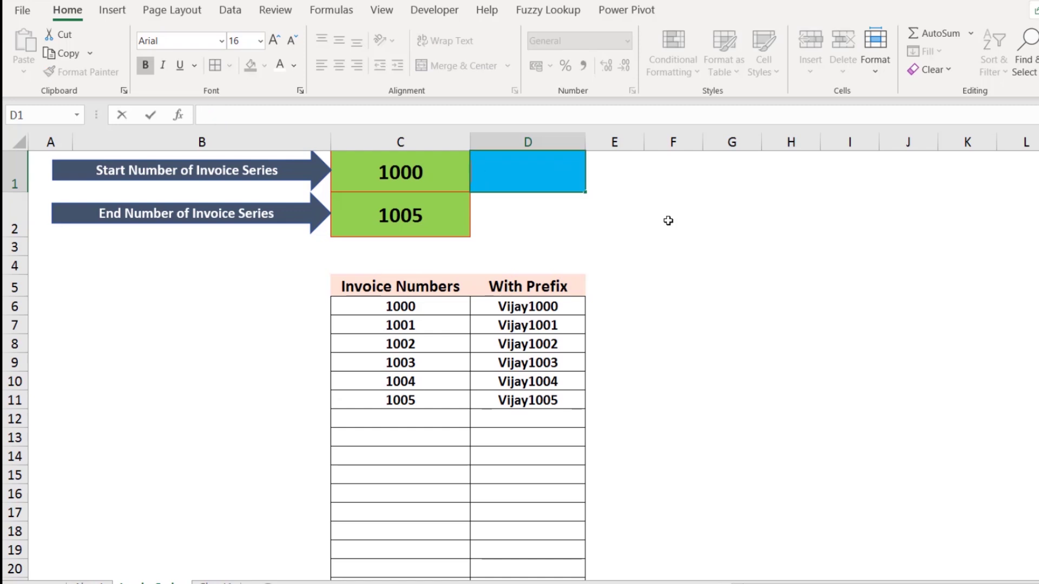
type("May")
key("Return")
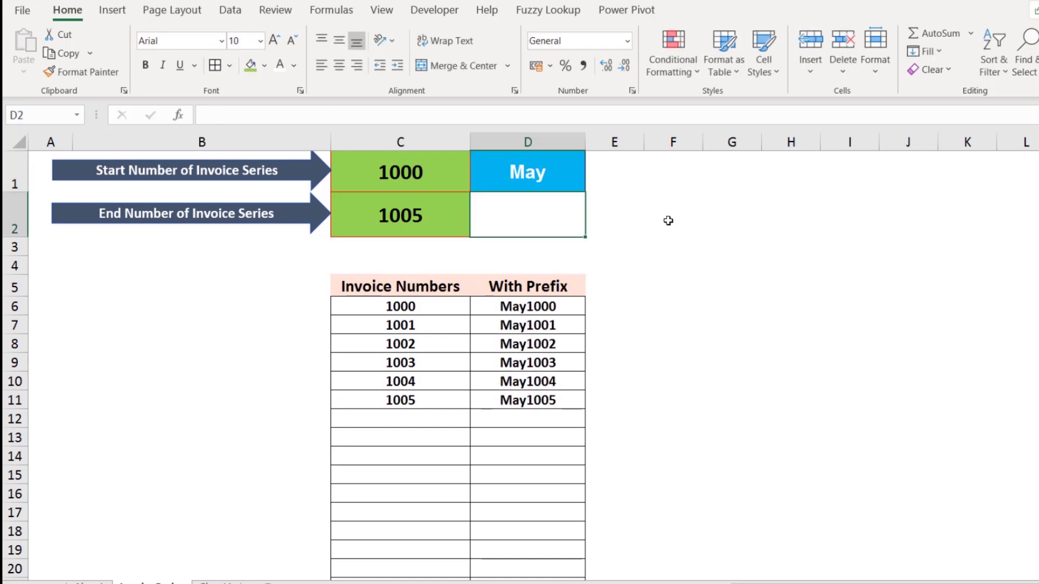
key("Up")
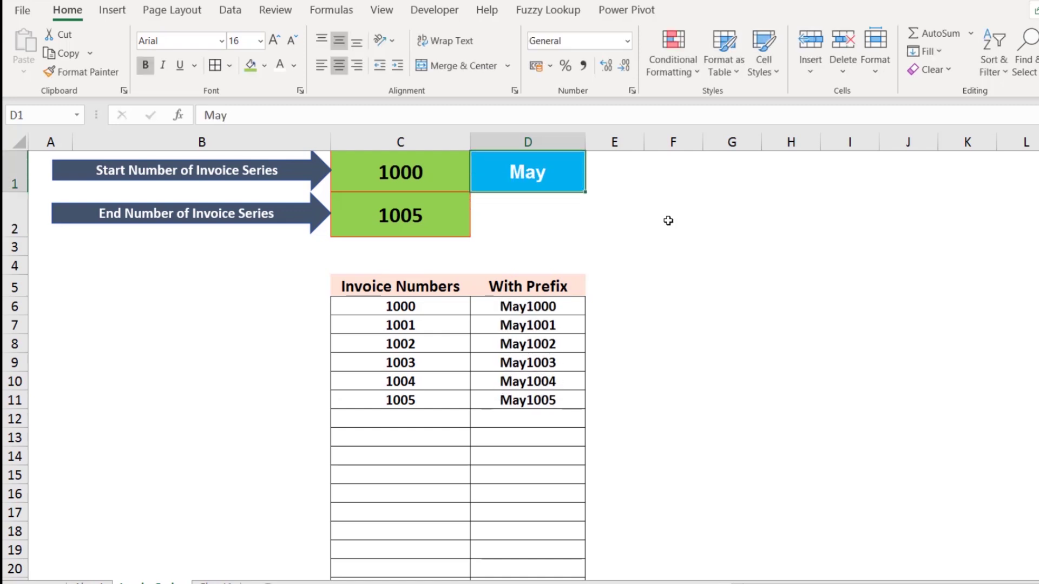
key("F2")
type("_")
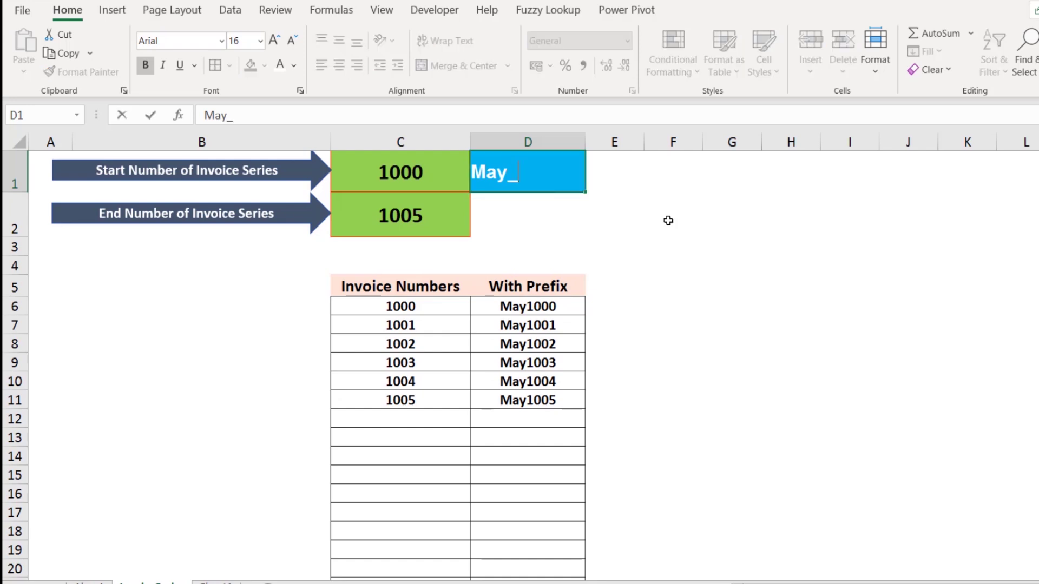
key("Return")
key("Up")
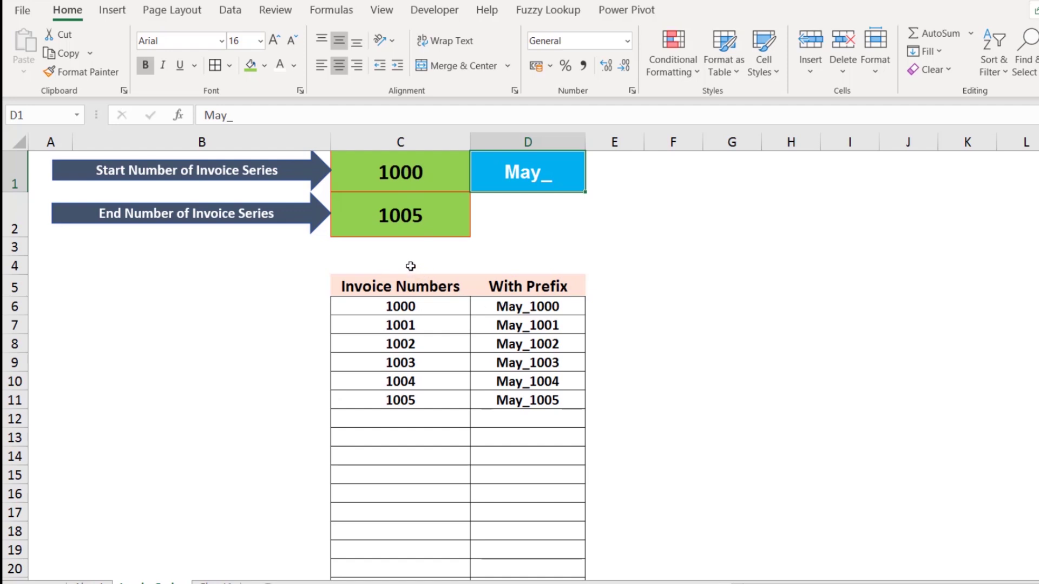
- Delete the contents of C4:C20 and inspect the prefix formulas in D6 and D7
left_click_drag(408, 263, 411, 568)
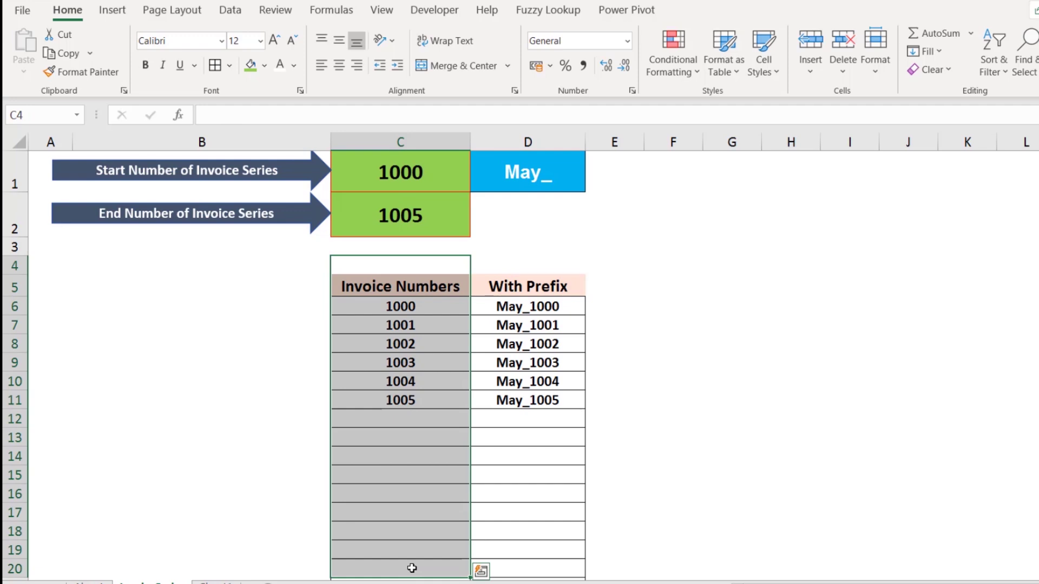
key("Delete")
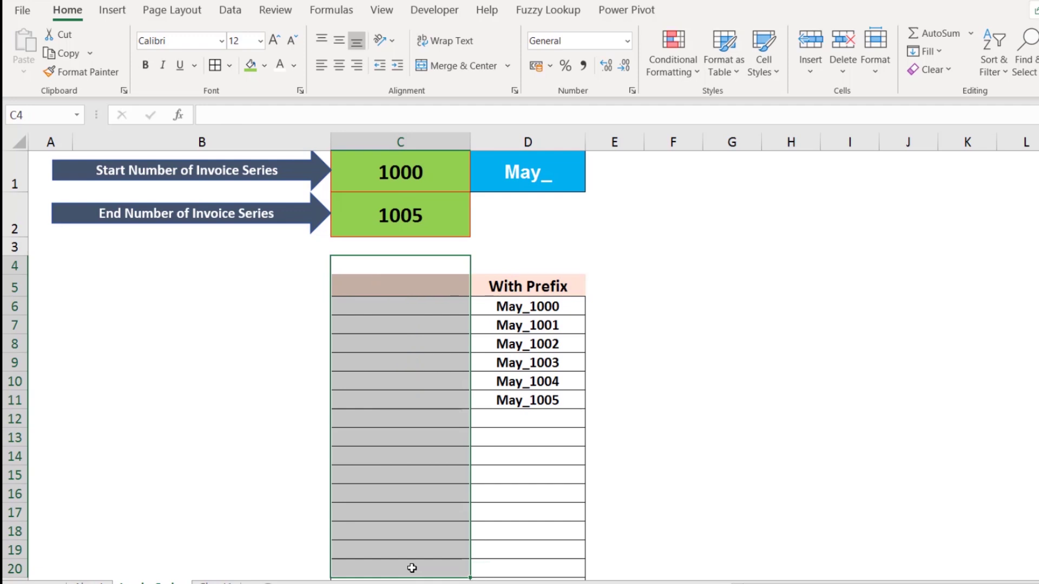
left_click(538, 306)
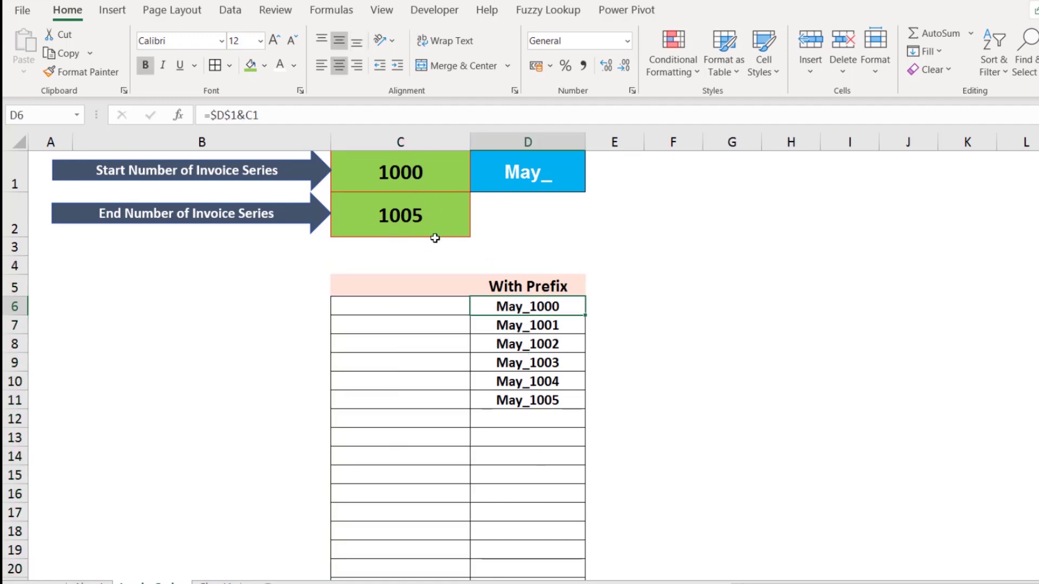
left_click(532, 327)
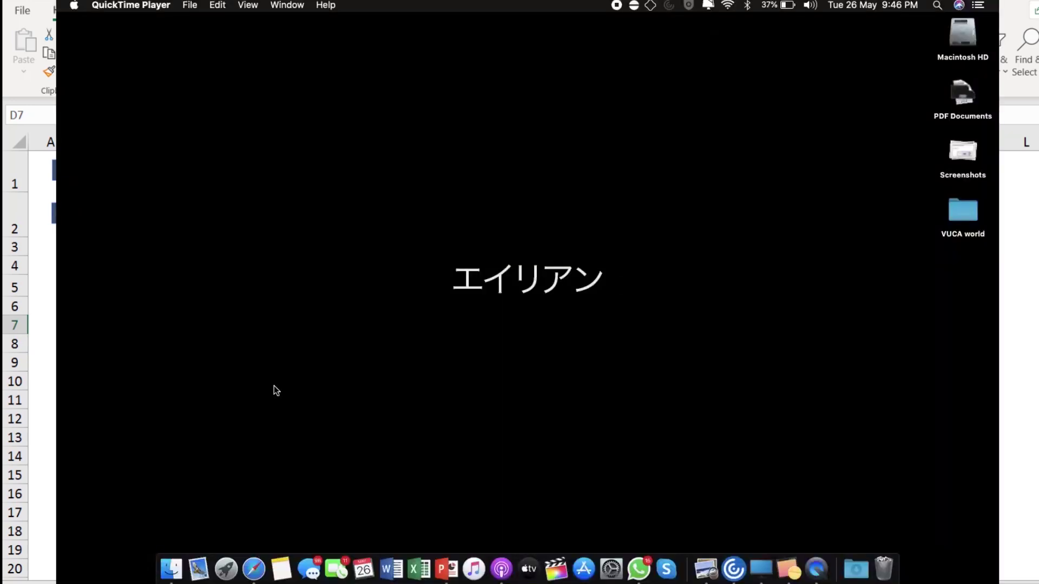
- Open a new Safari window and load champexcel.com
right_click(254, 568)
left_click(262, 437)
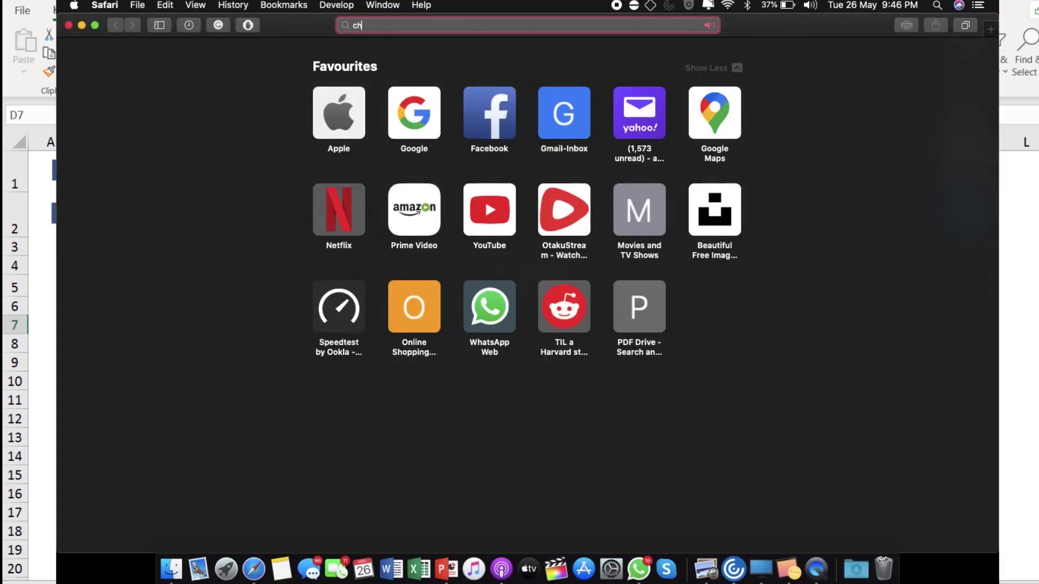
type("champexcel.com")
key("Return")
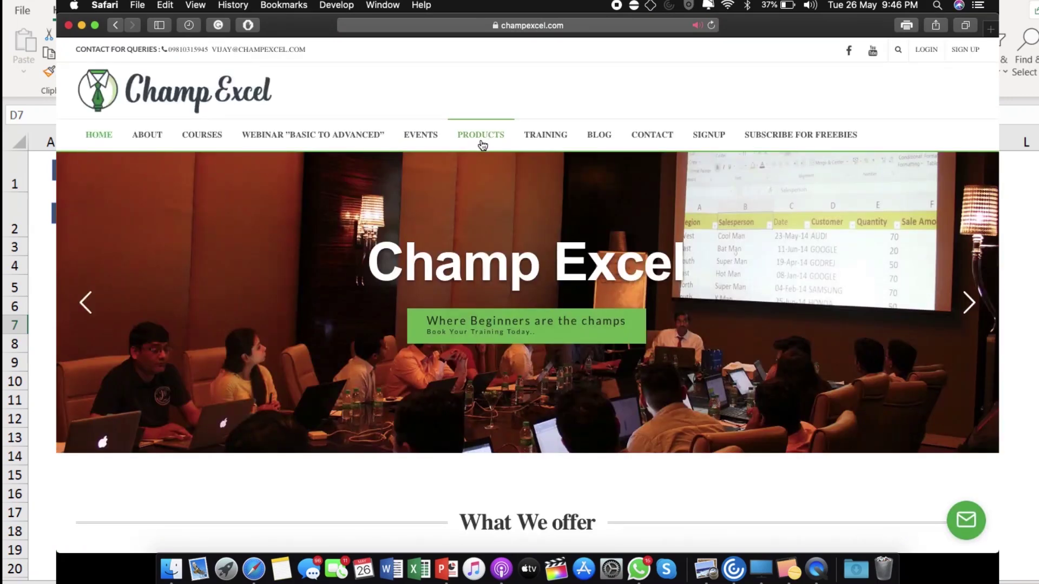
- Add the Master Class on Text Formulas course from PRODUCTS to the cart and view the cart
left_click(481, 139)
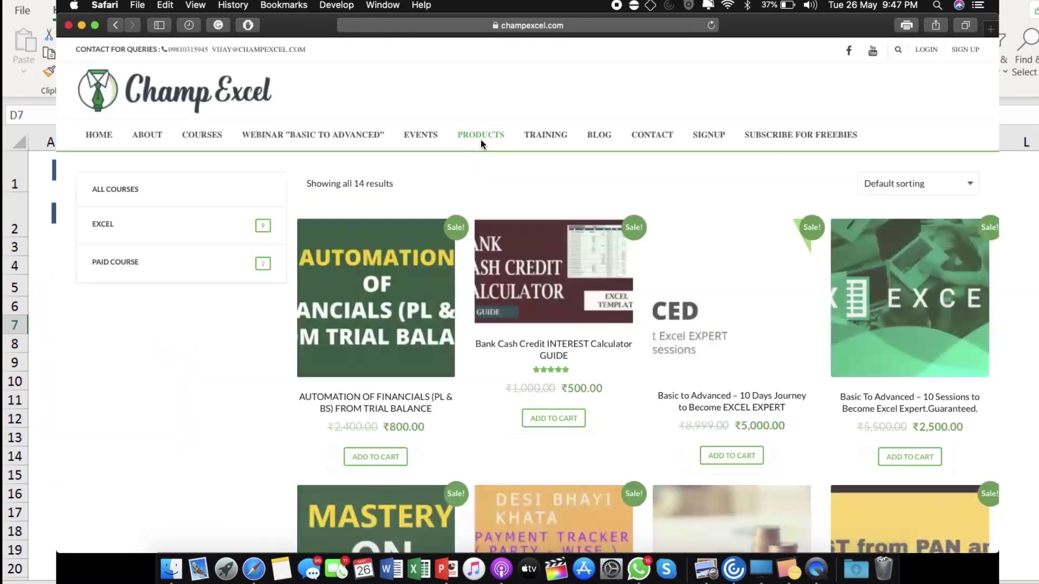
scroll(541, 271, "down", 3)
scroll(669, 361, "down", 5)
scroll(669, 361, "down", 3)
left_click(669, 362)
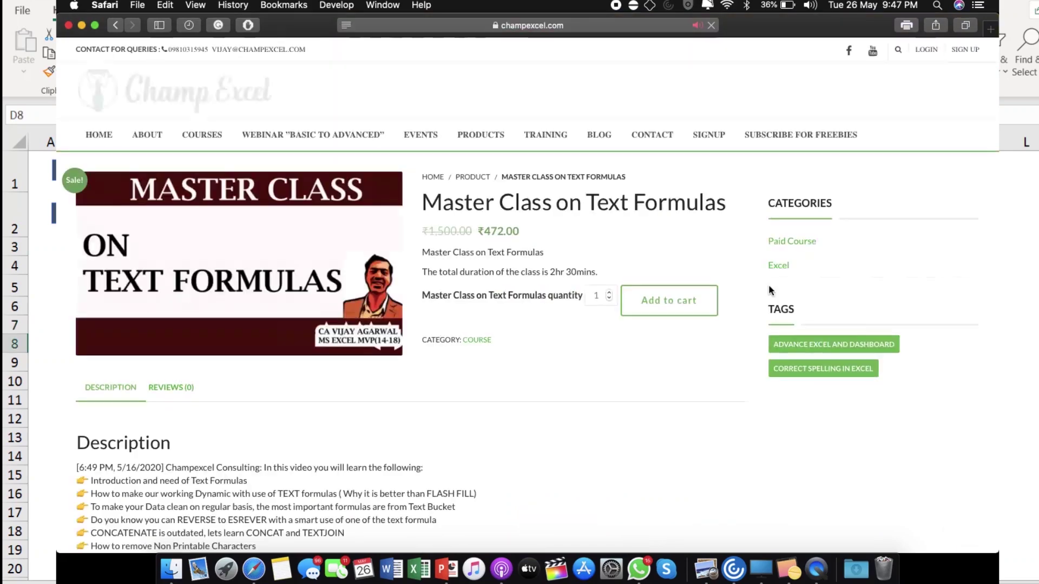
left_click(667, 311)
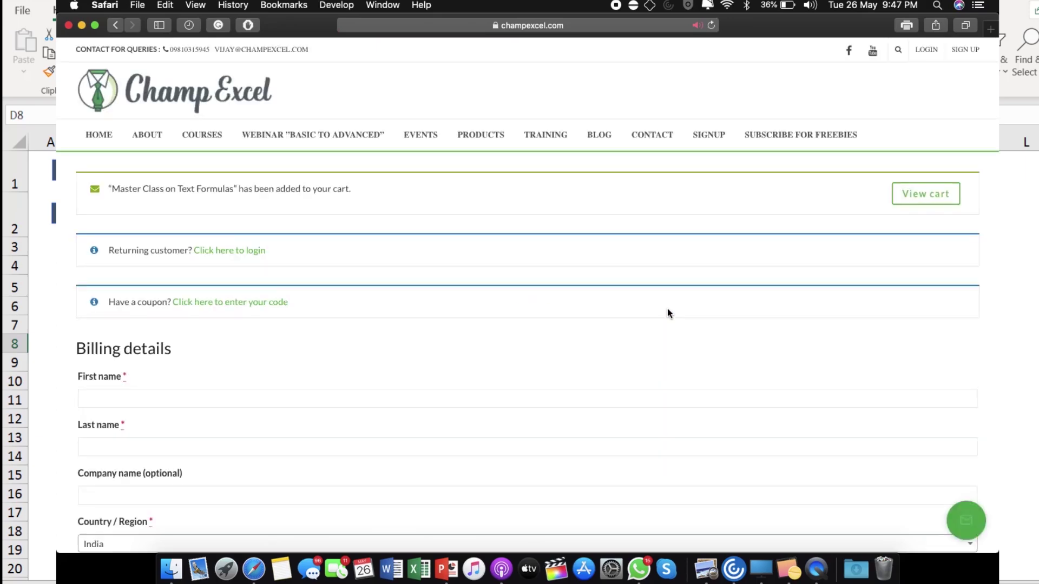
left_click(940, 196)
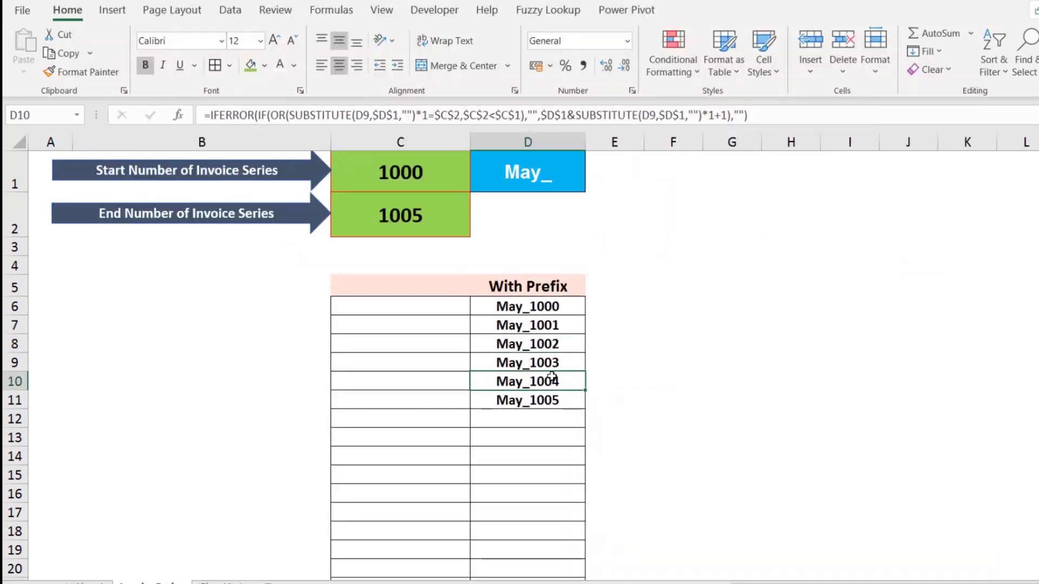
- Set the prefix in D1 to CE, the end number to 1010 and the start to 999
left_click(526, 188)
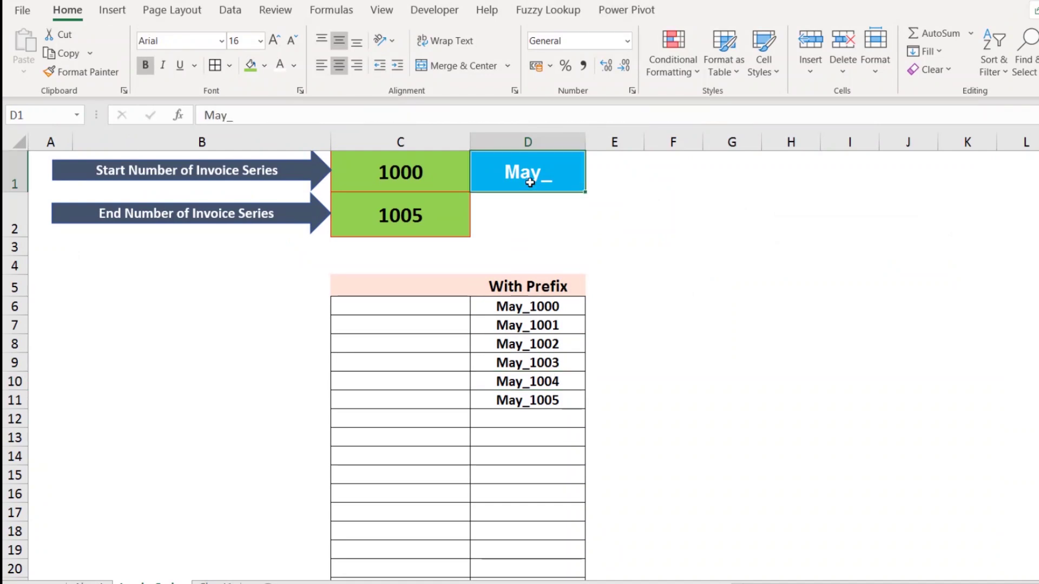
type("CE")
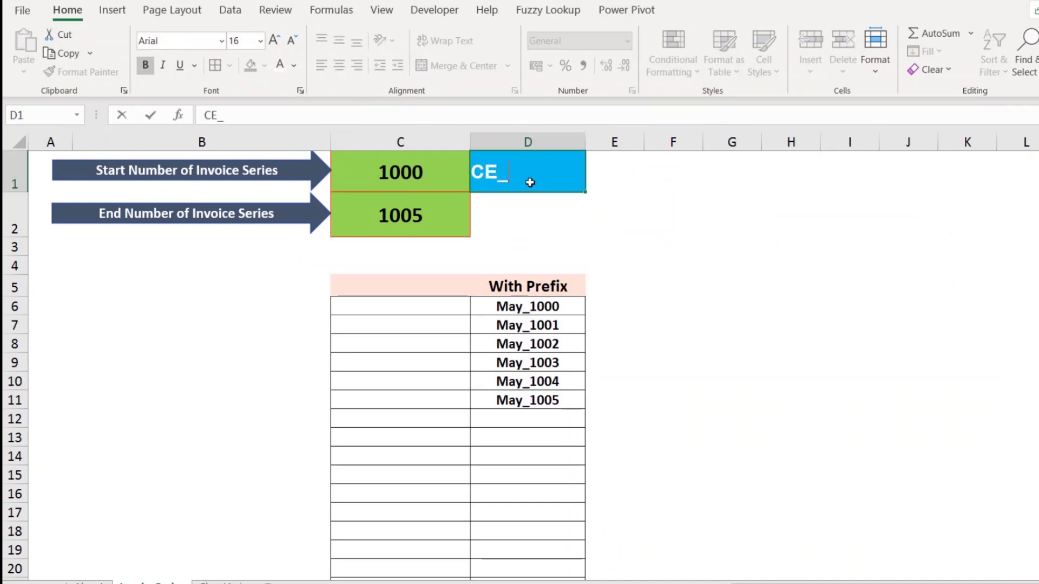
key("Return")
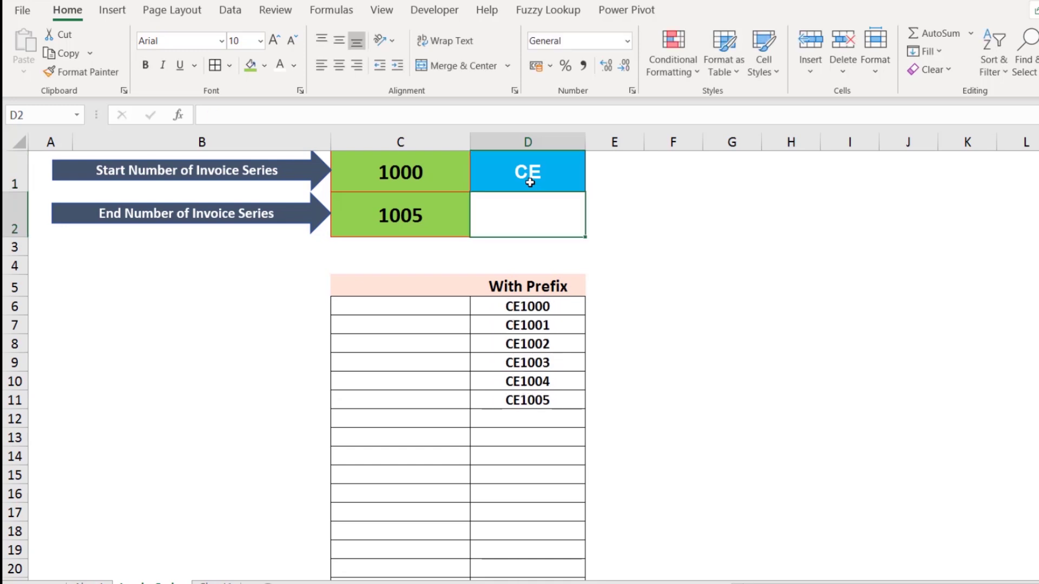
left_click(408, 216)
type("10")
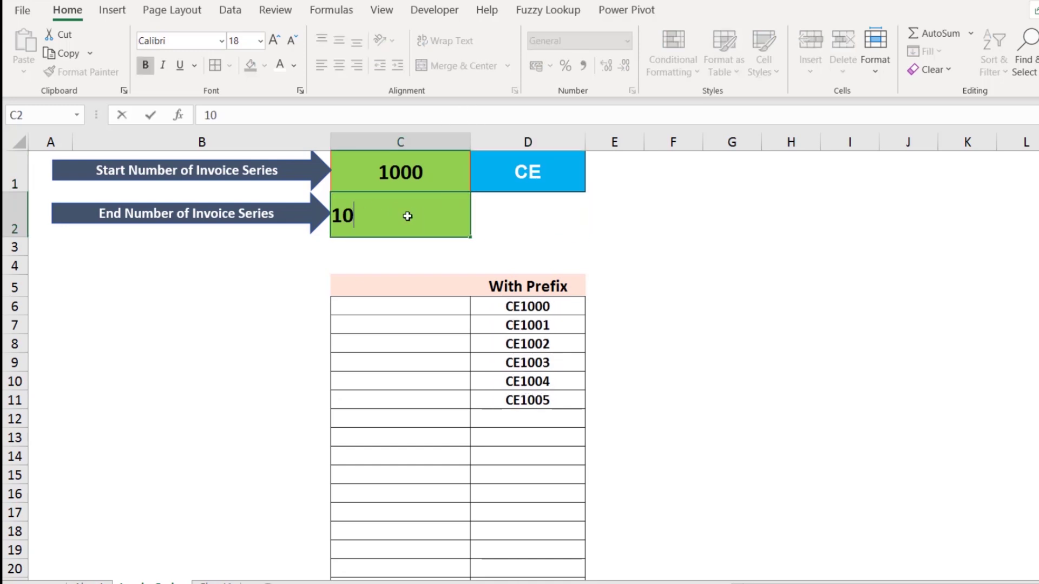
type("10")
key("Return")
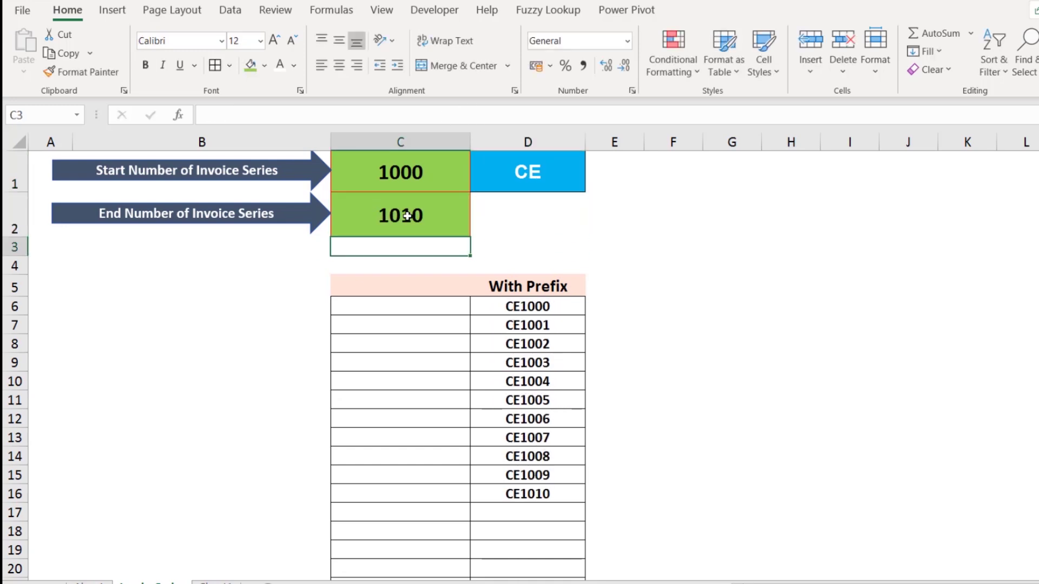
key("Up")
key("Up")
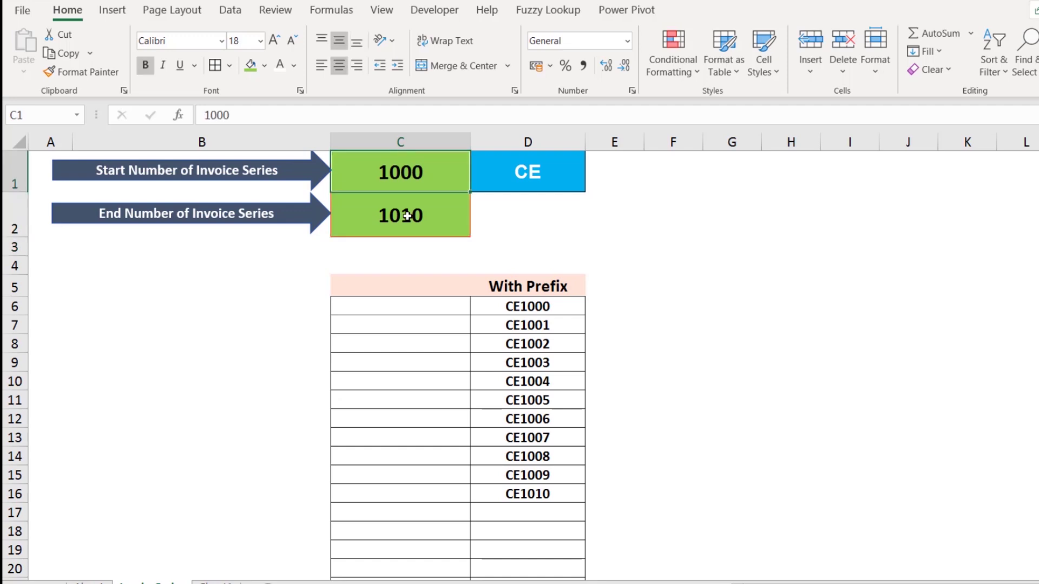
type("999")
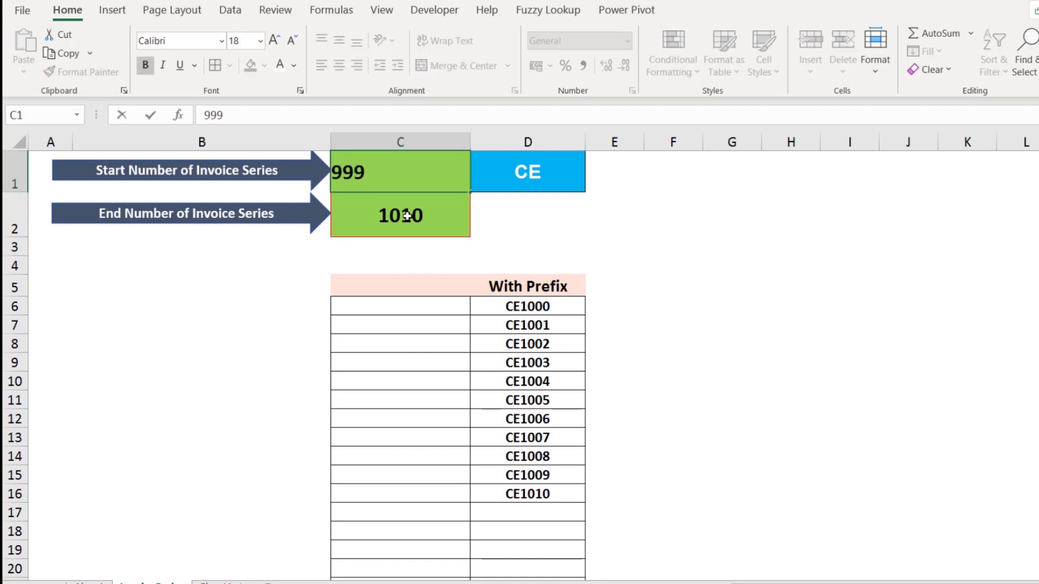
key("Return")
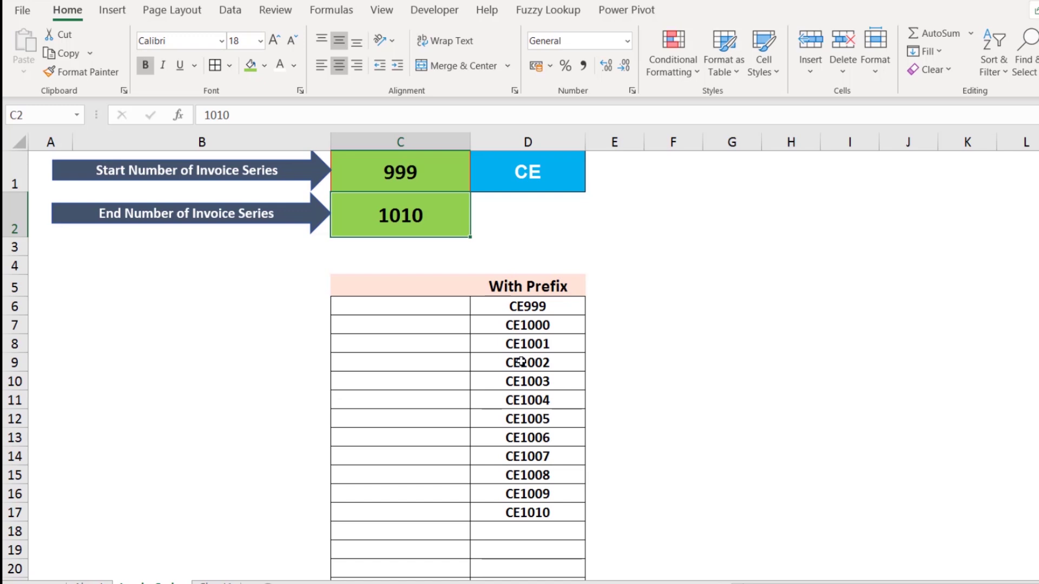